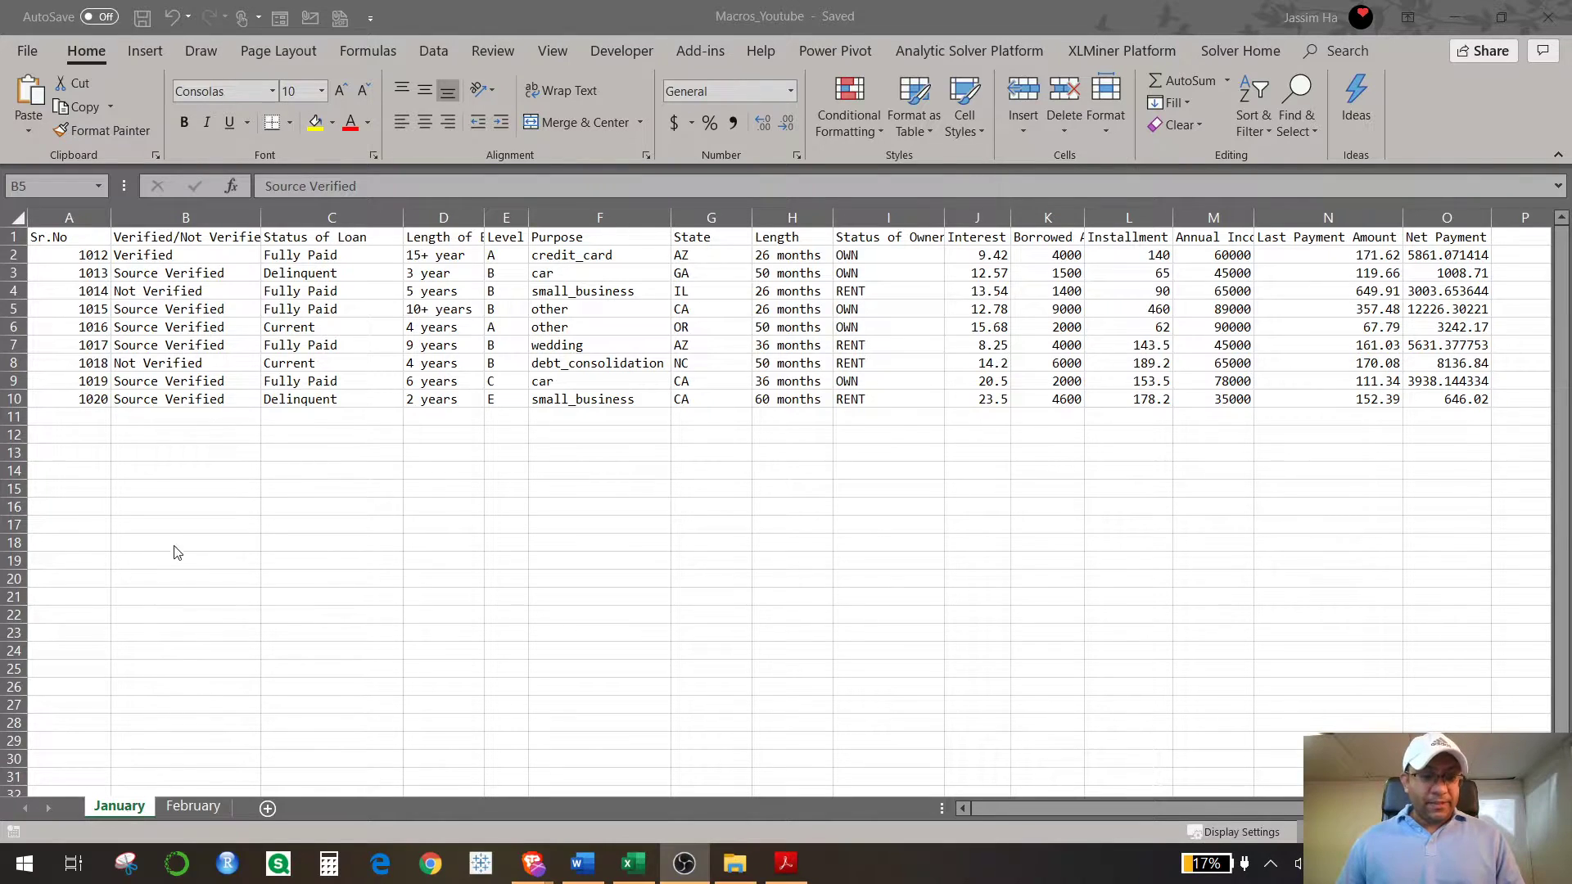
Step: AutoFit column D so the full Length of Employment heading shows
click(115, 273)
click(63, 240)
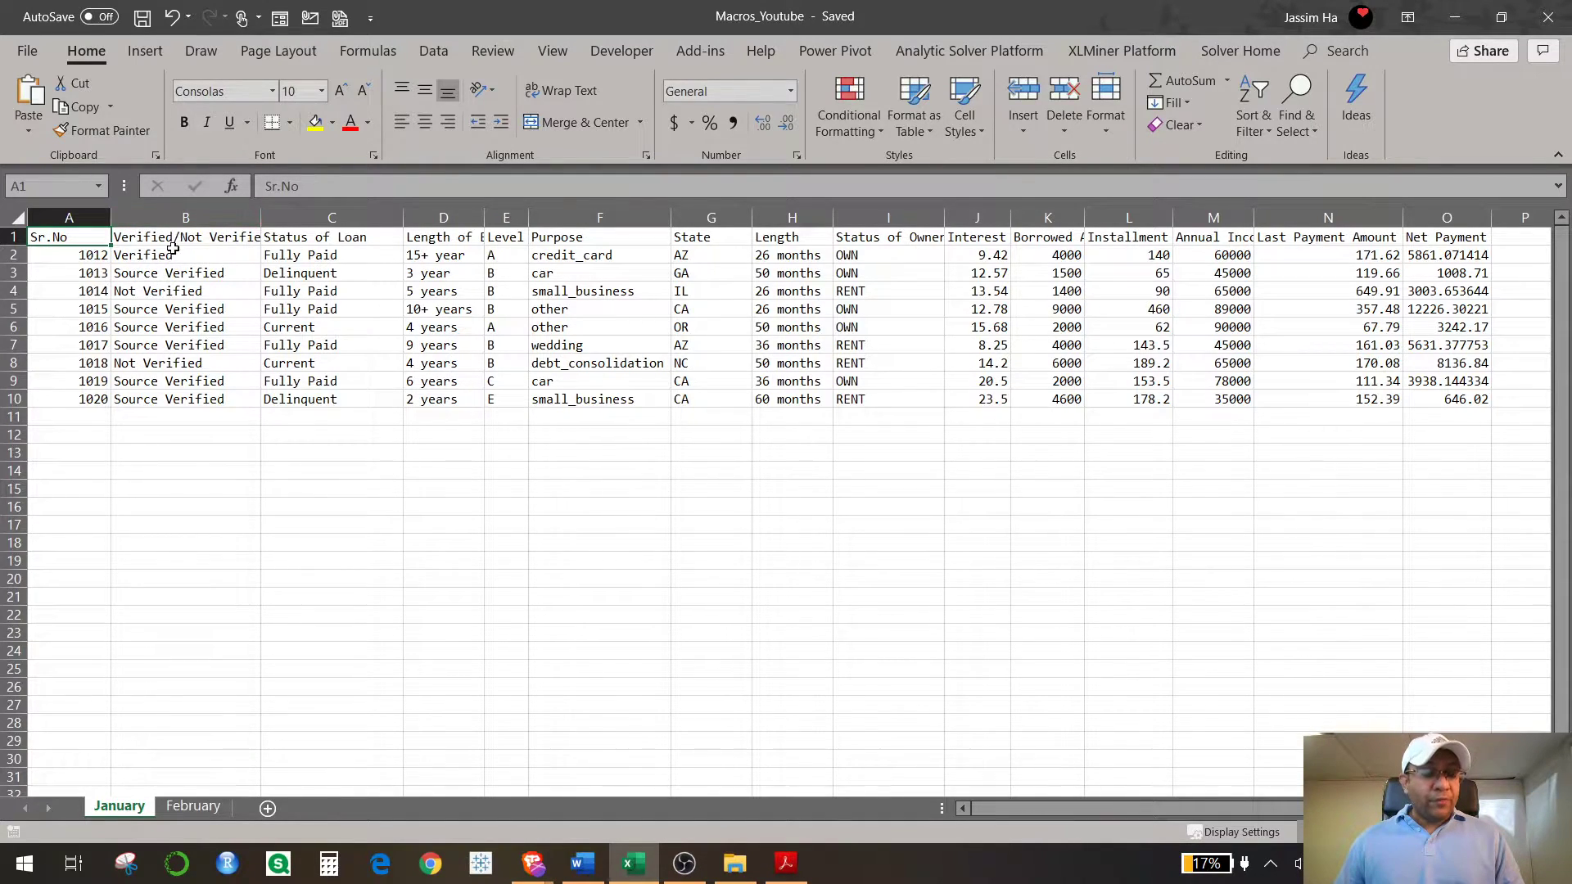
click(340, 242)
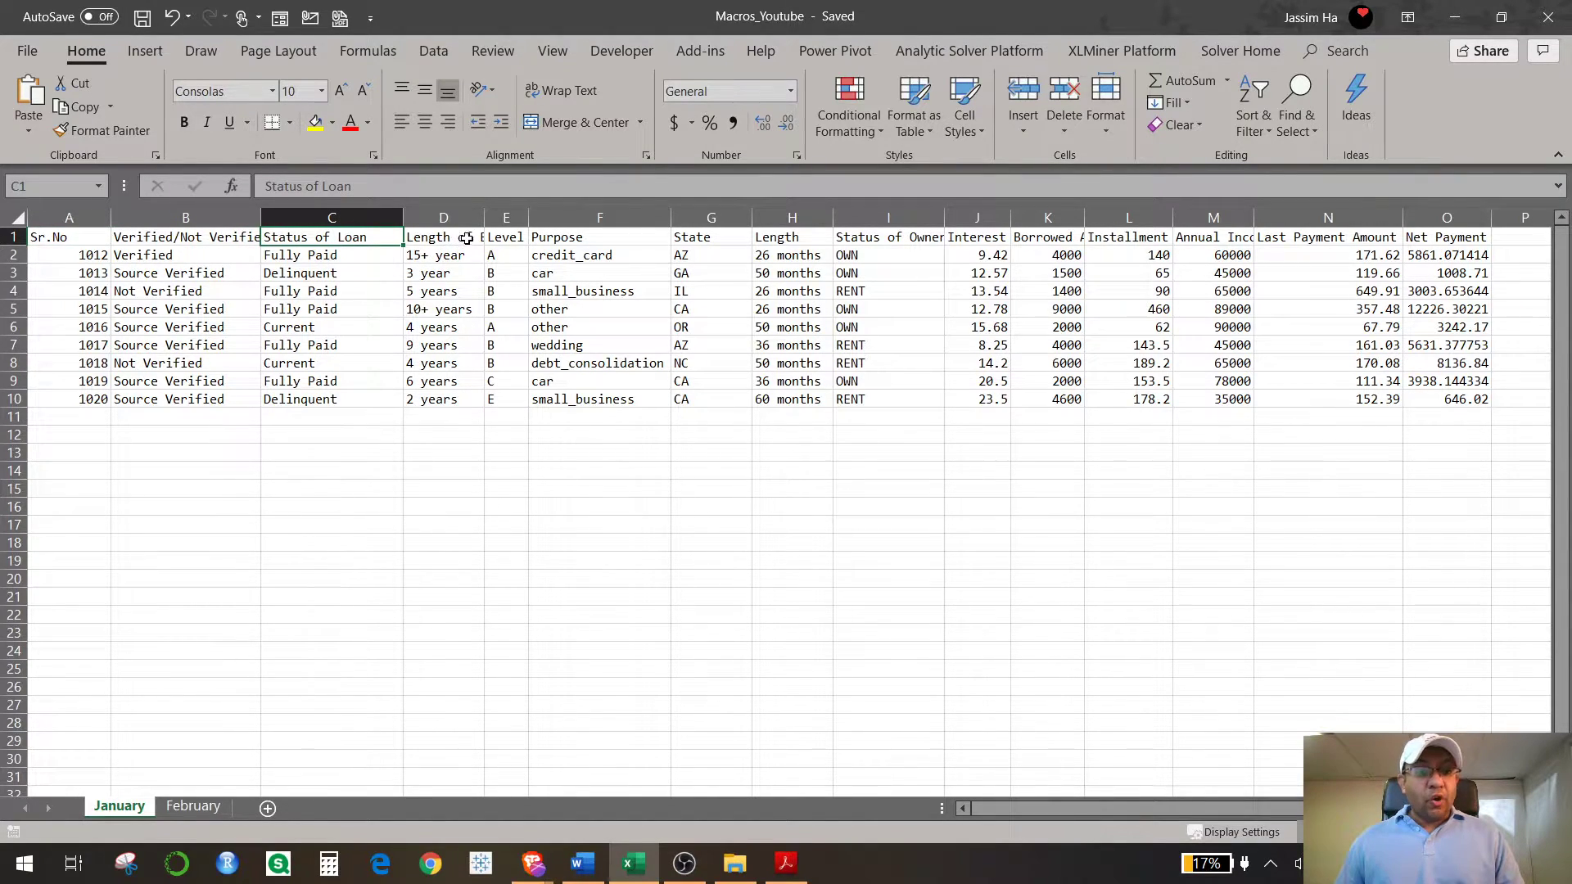
double_click(483, 218)
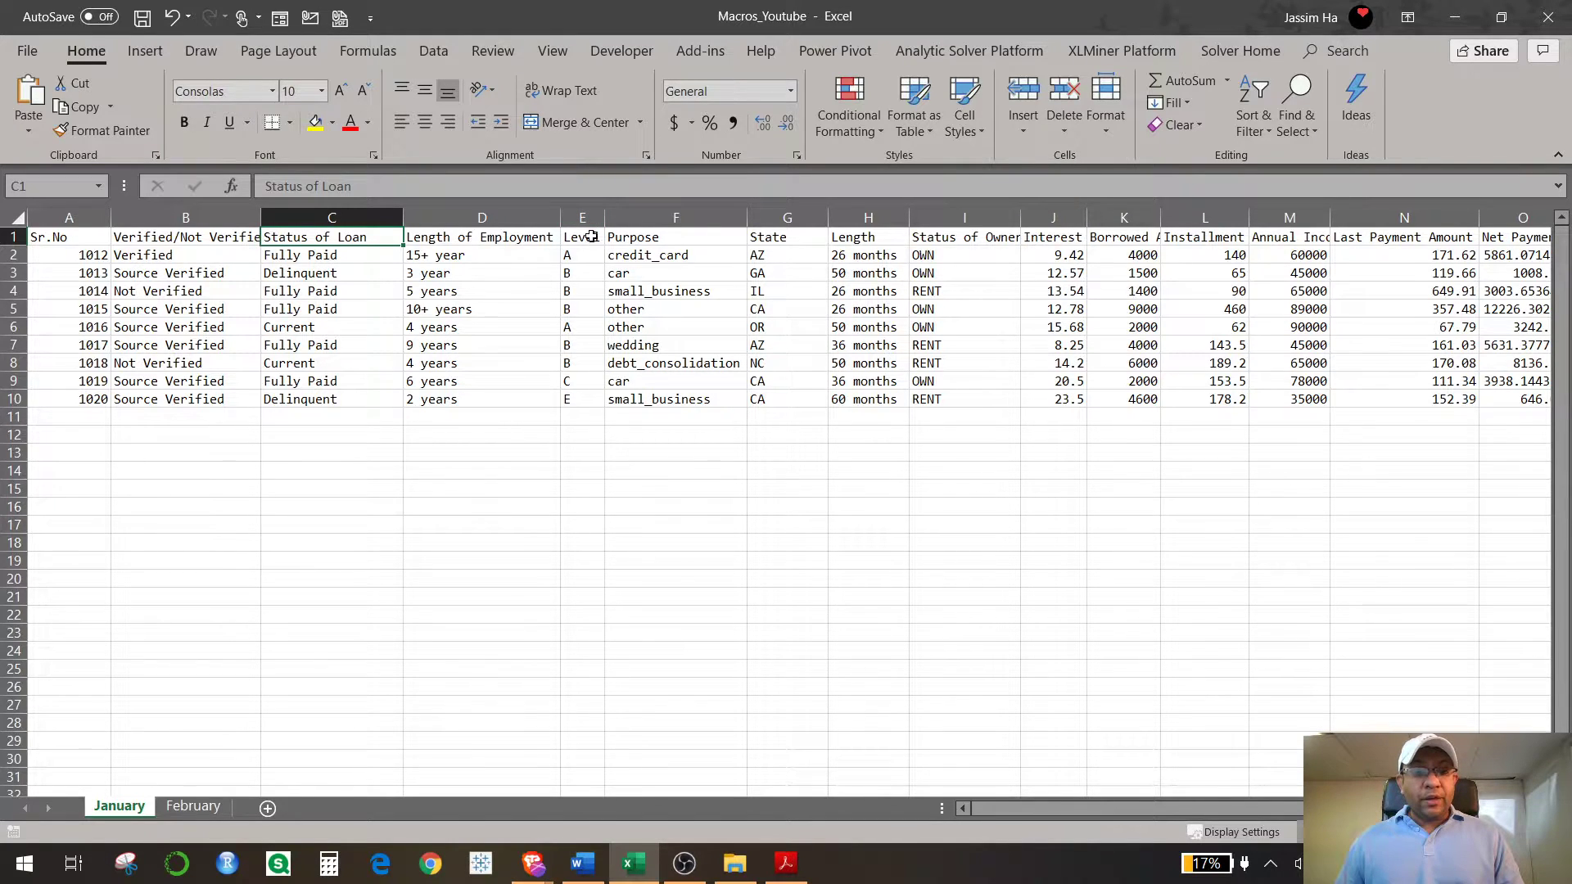
Step: Review the headings from Purpose to Installment, then select the Net Payment values O2:O5
click(661, 232)
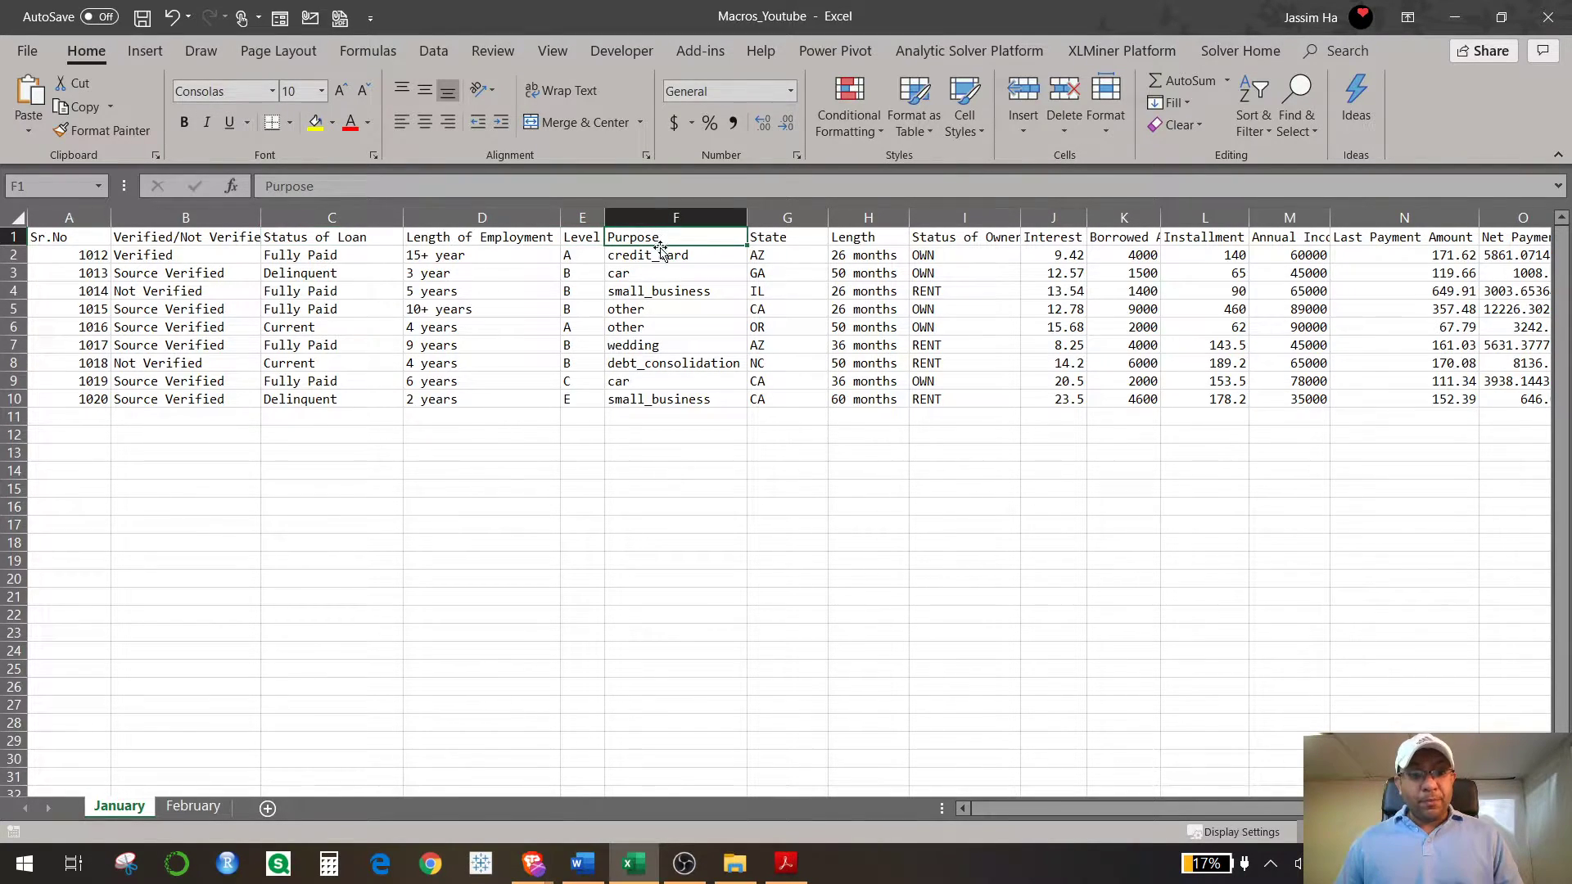
click(790, 239)
click(878, 243)
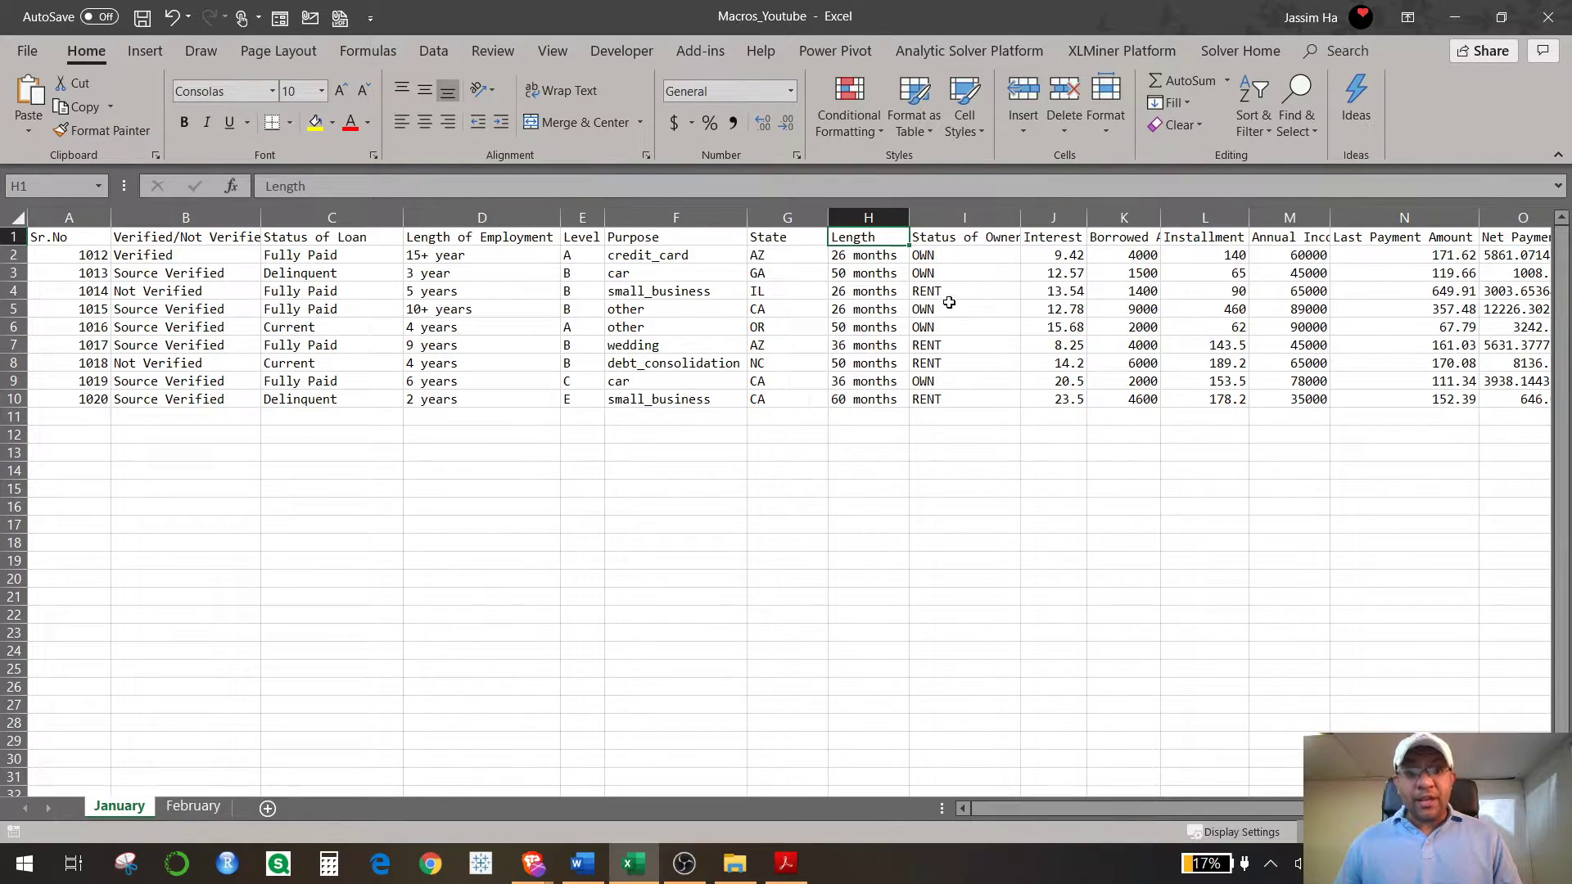
click(1052, 239)
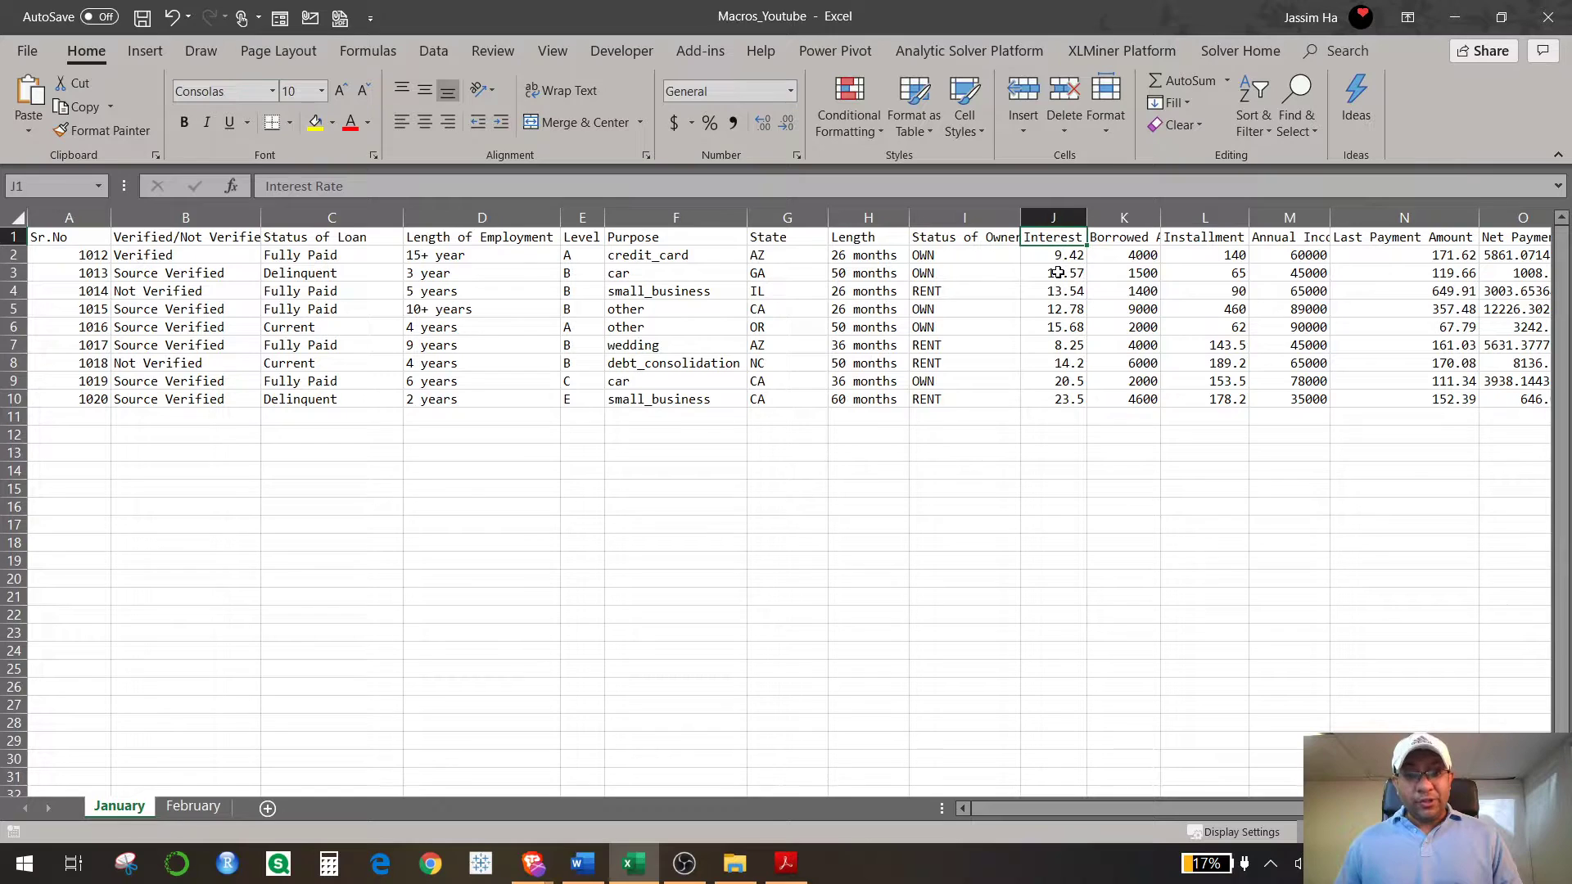
click(1151, 239)
click(1223, 248)
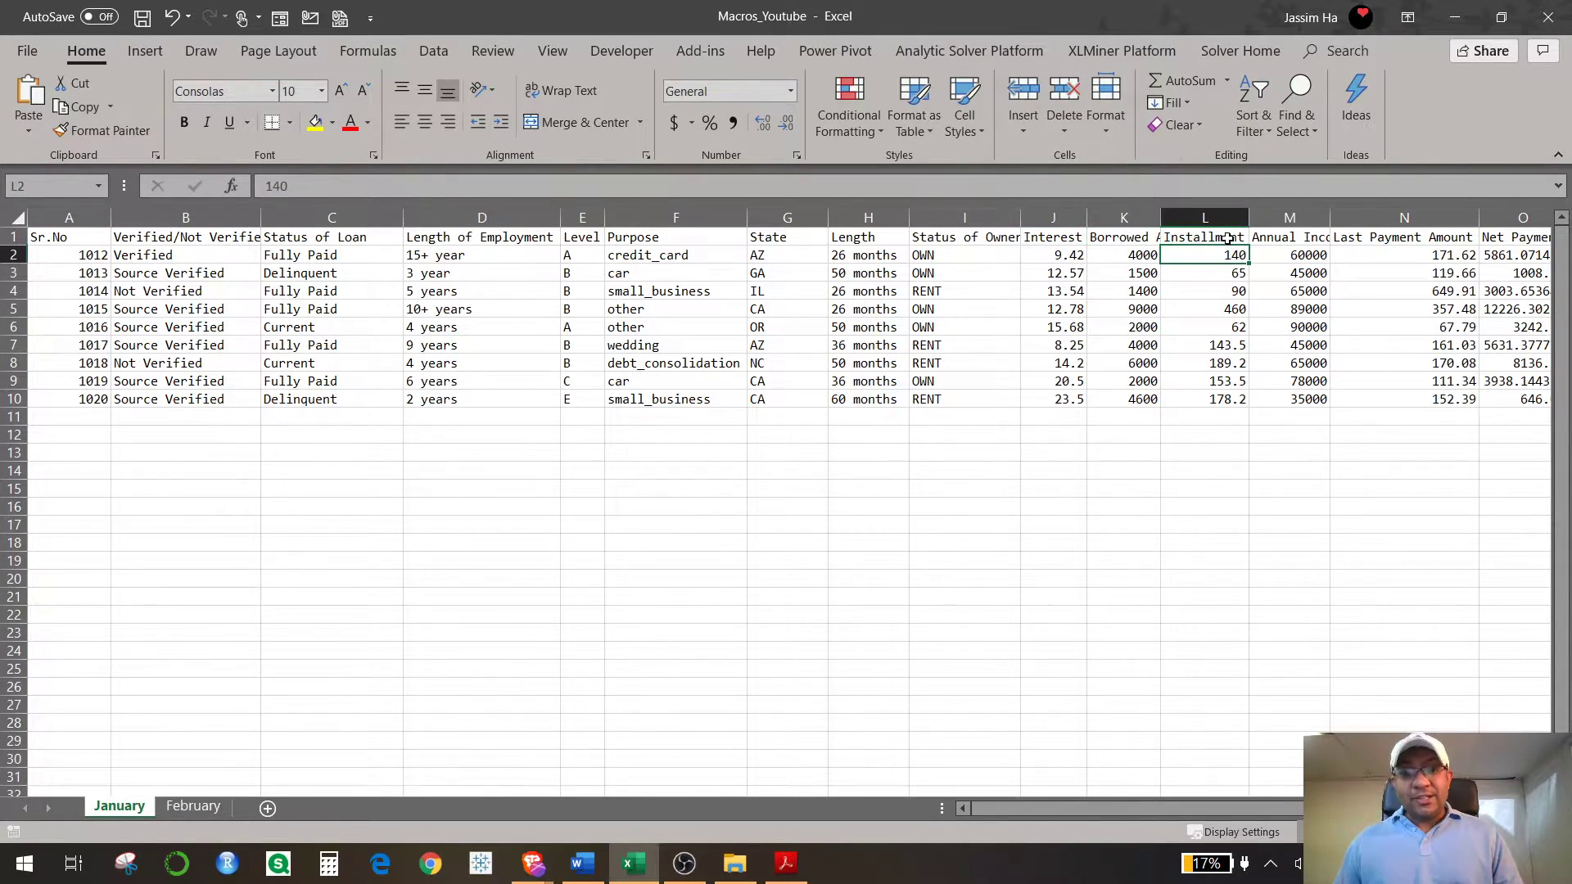
click(1222, 238)
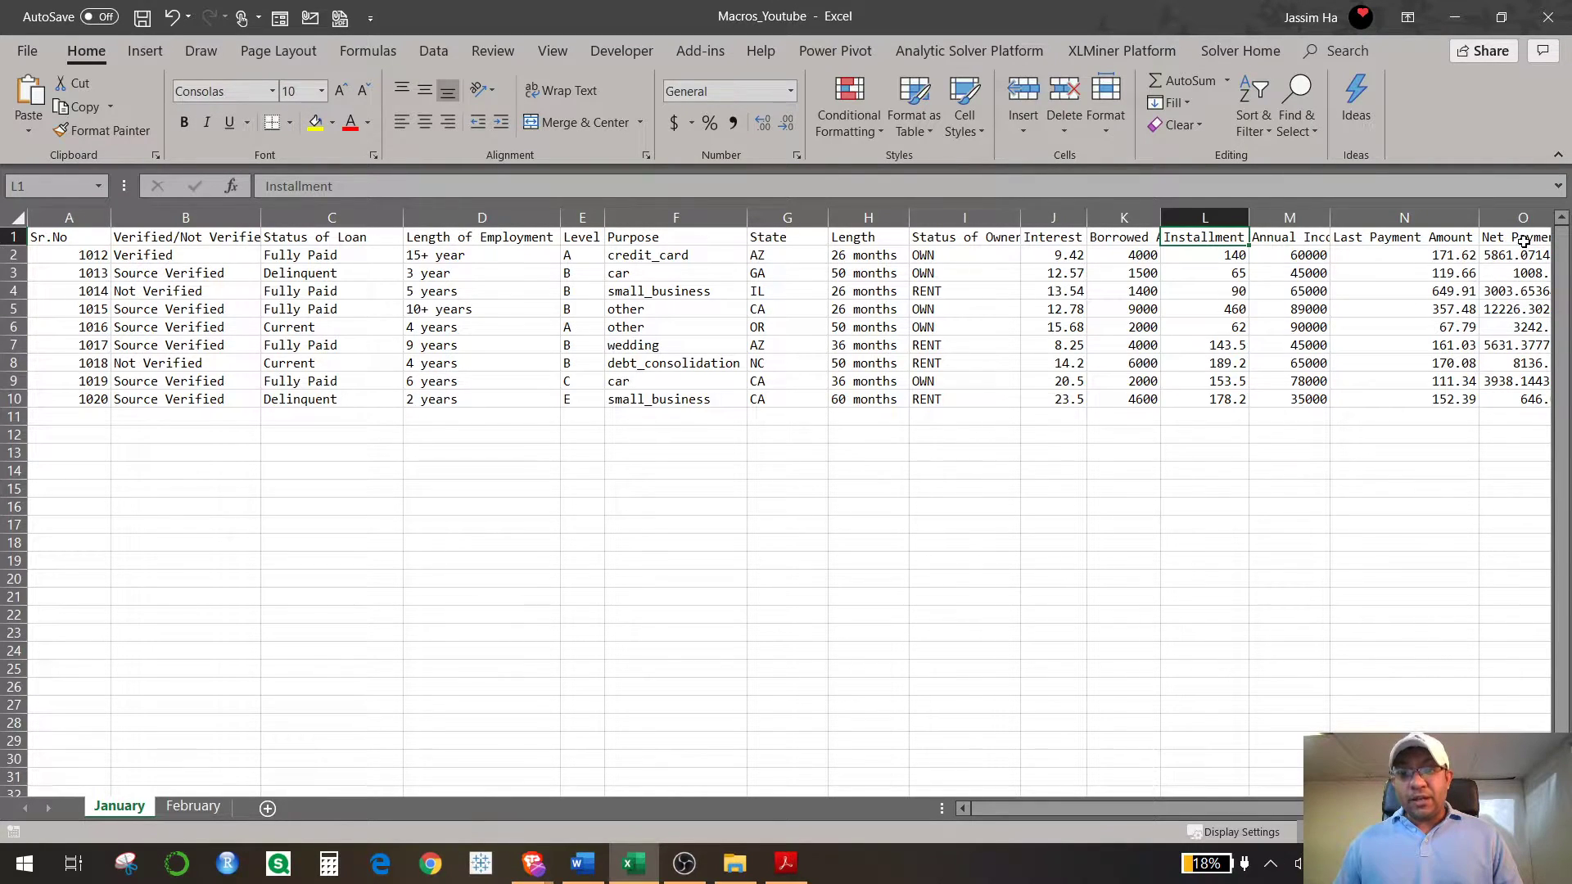
drag(1525, 254, 1528, 309)
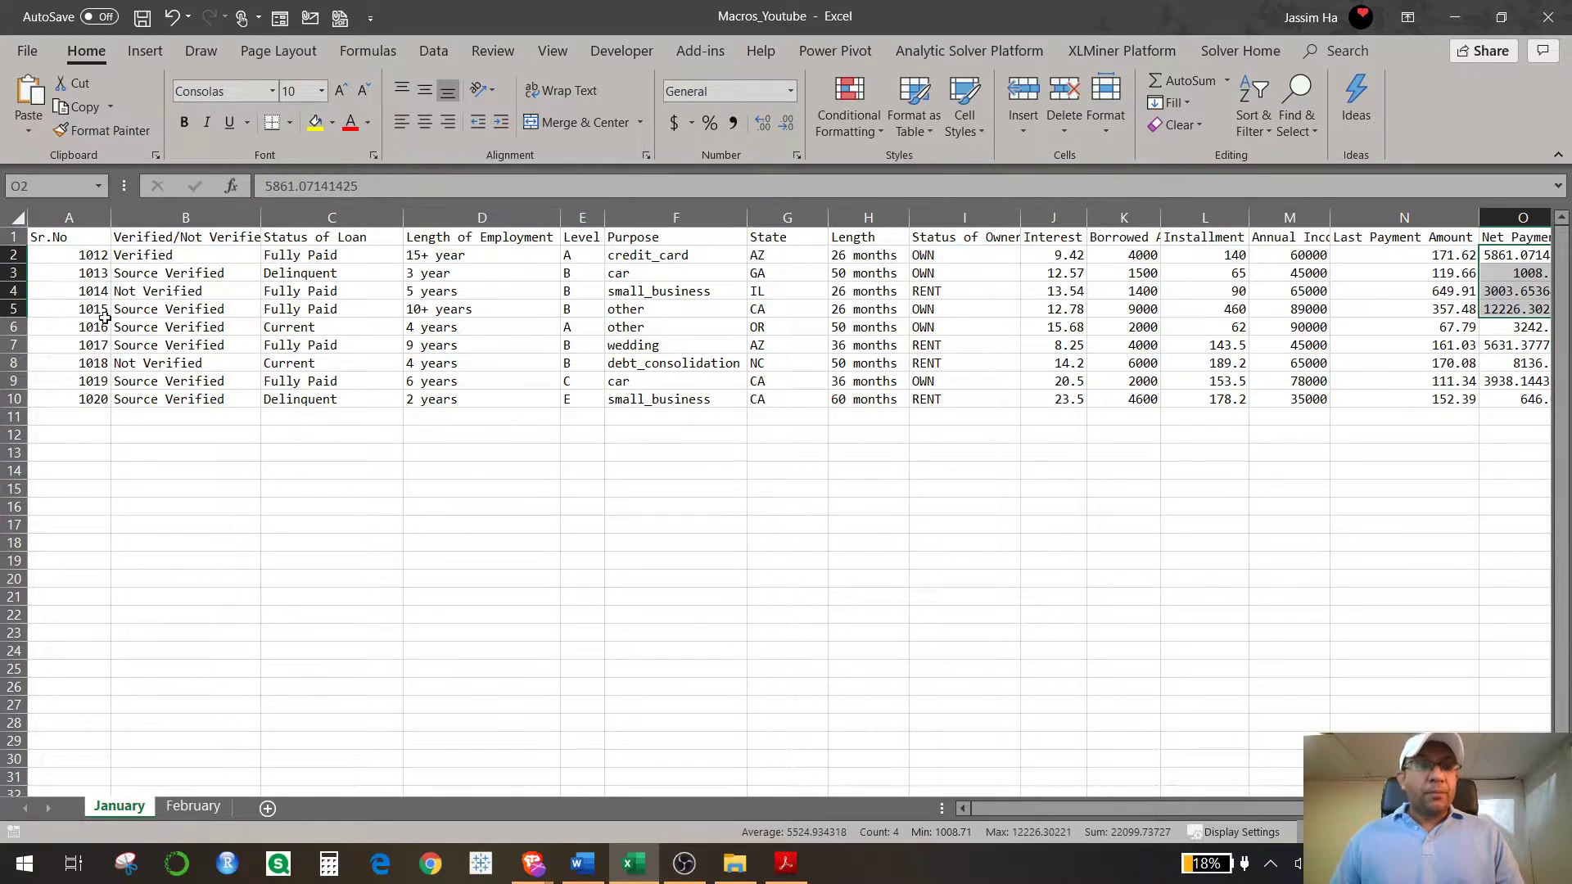
Step: Confirm Developer is ticked in Options under Customize Ribbon and apply the settings
key(alt+l)
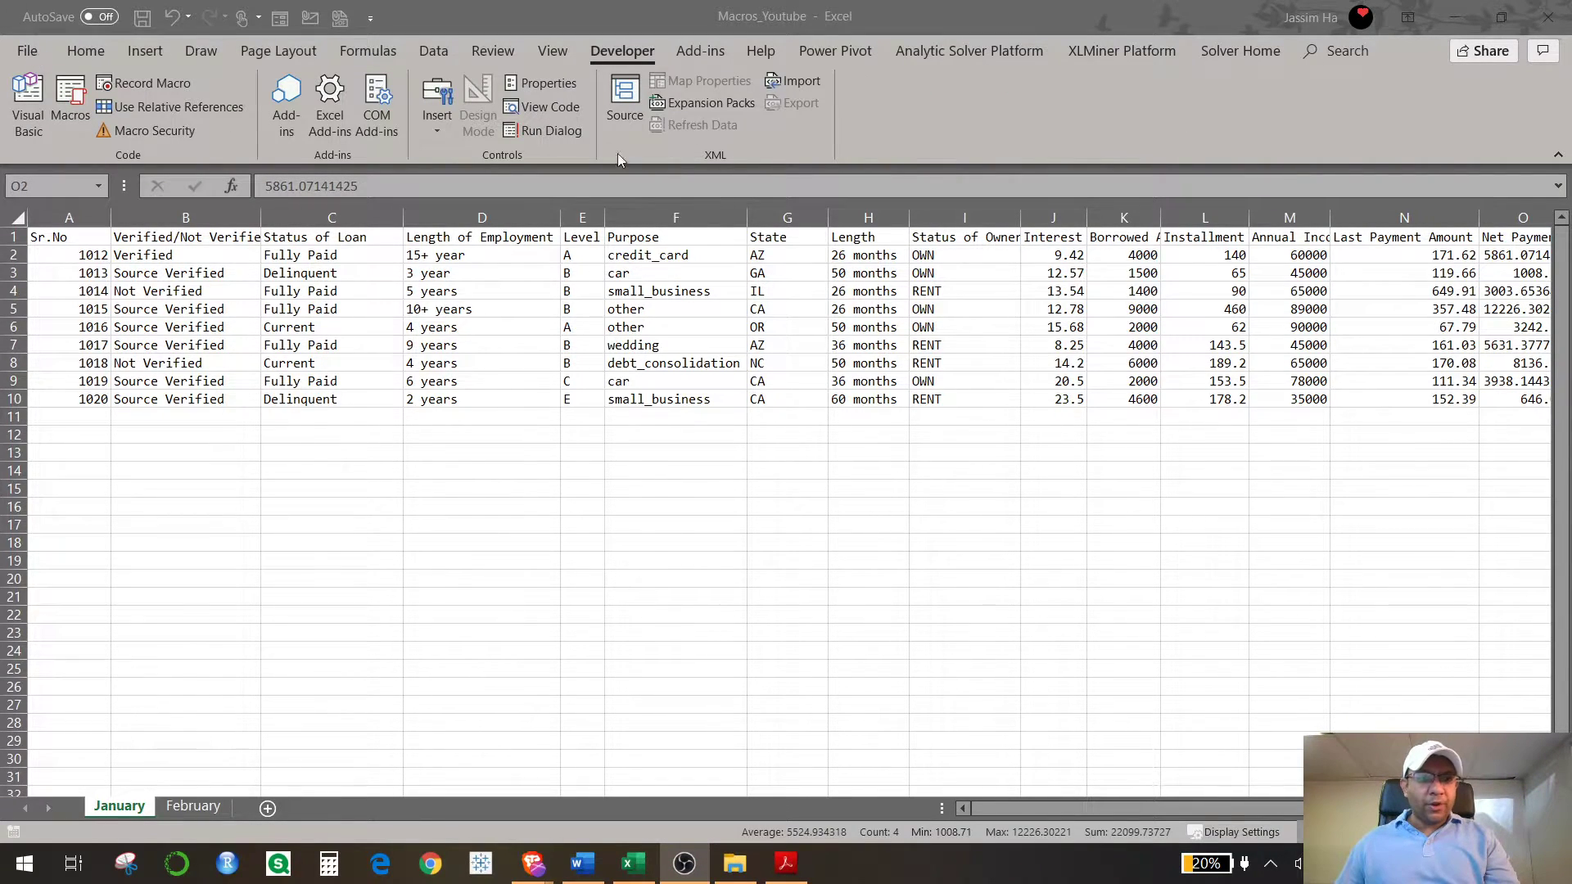
click(28, 53)
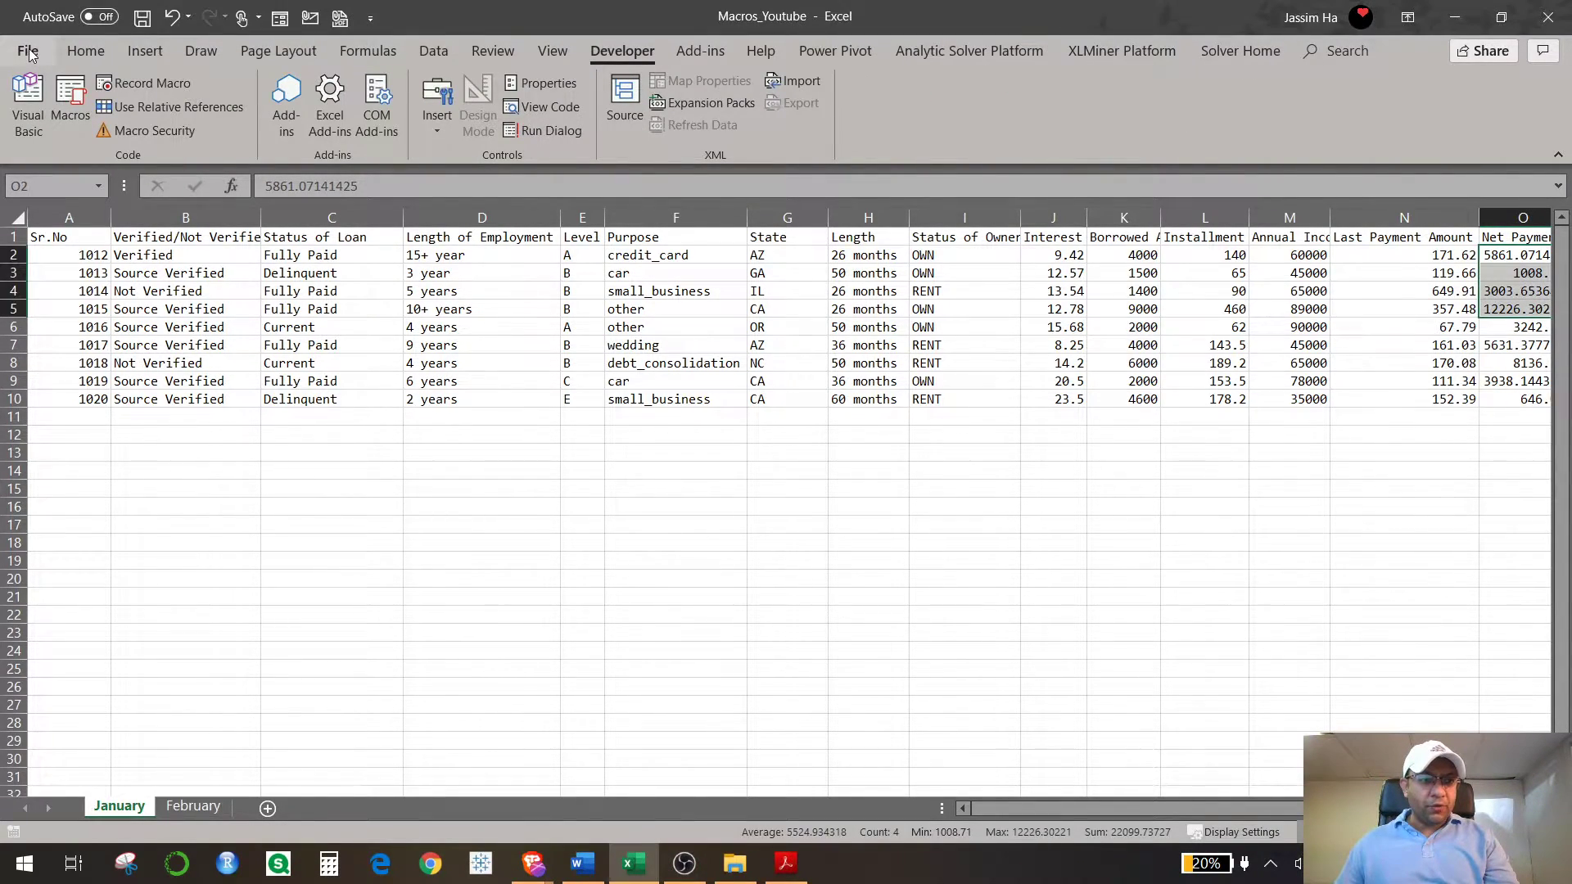
click(28, 53)
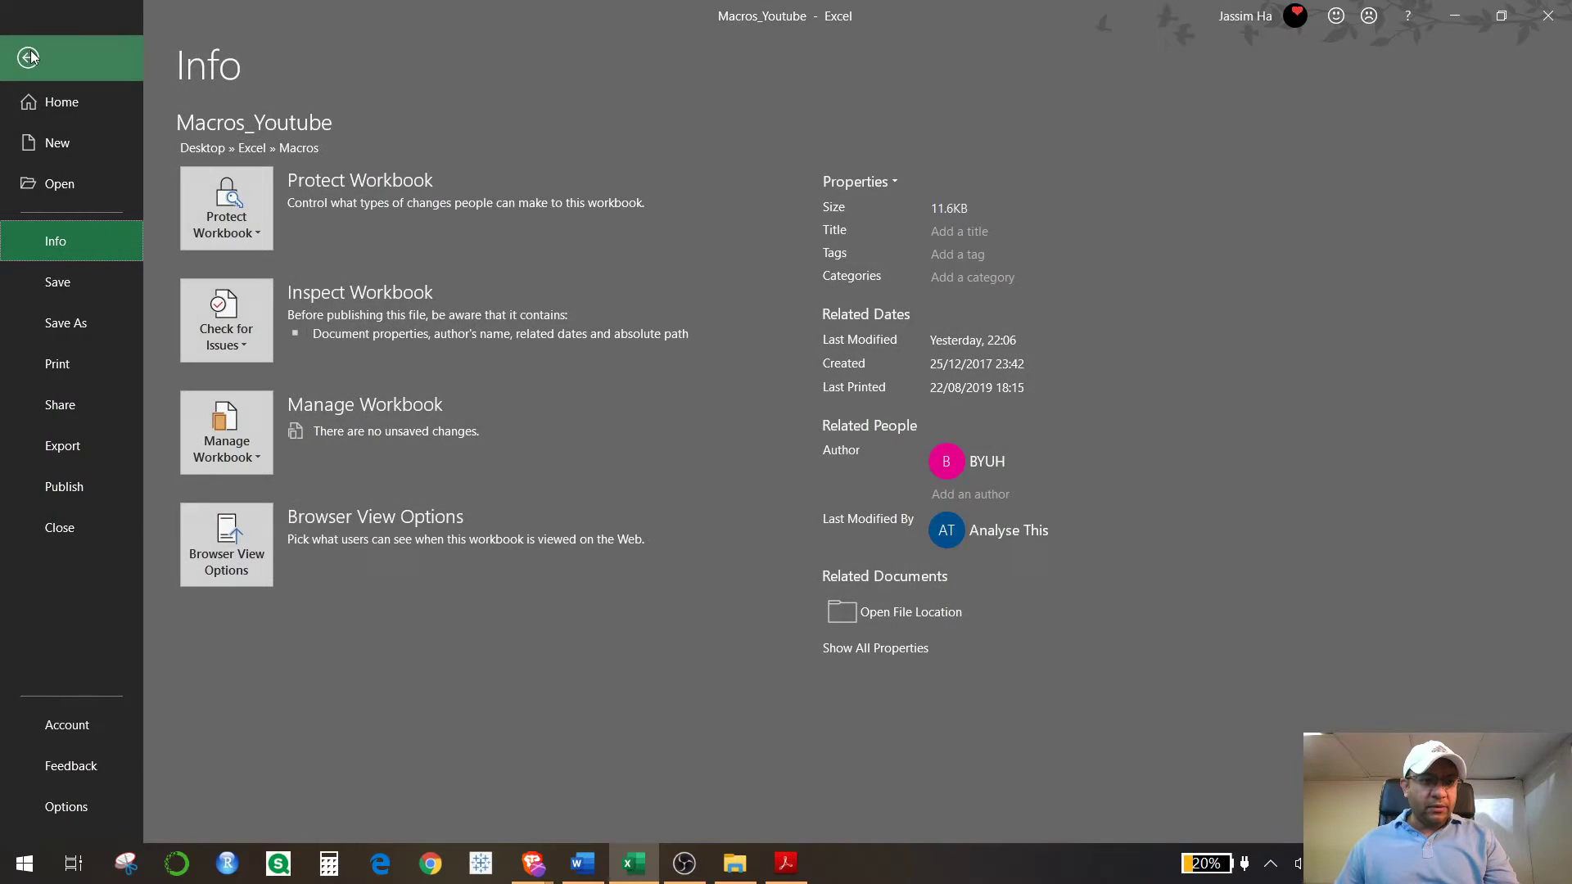
click(69, 803)
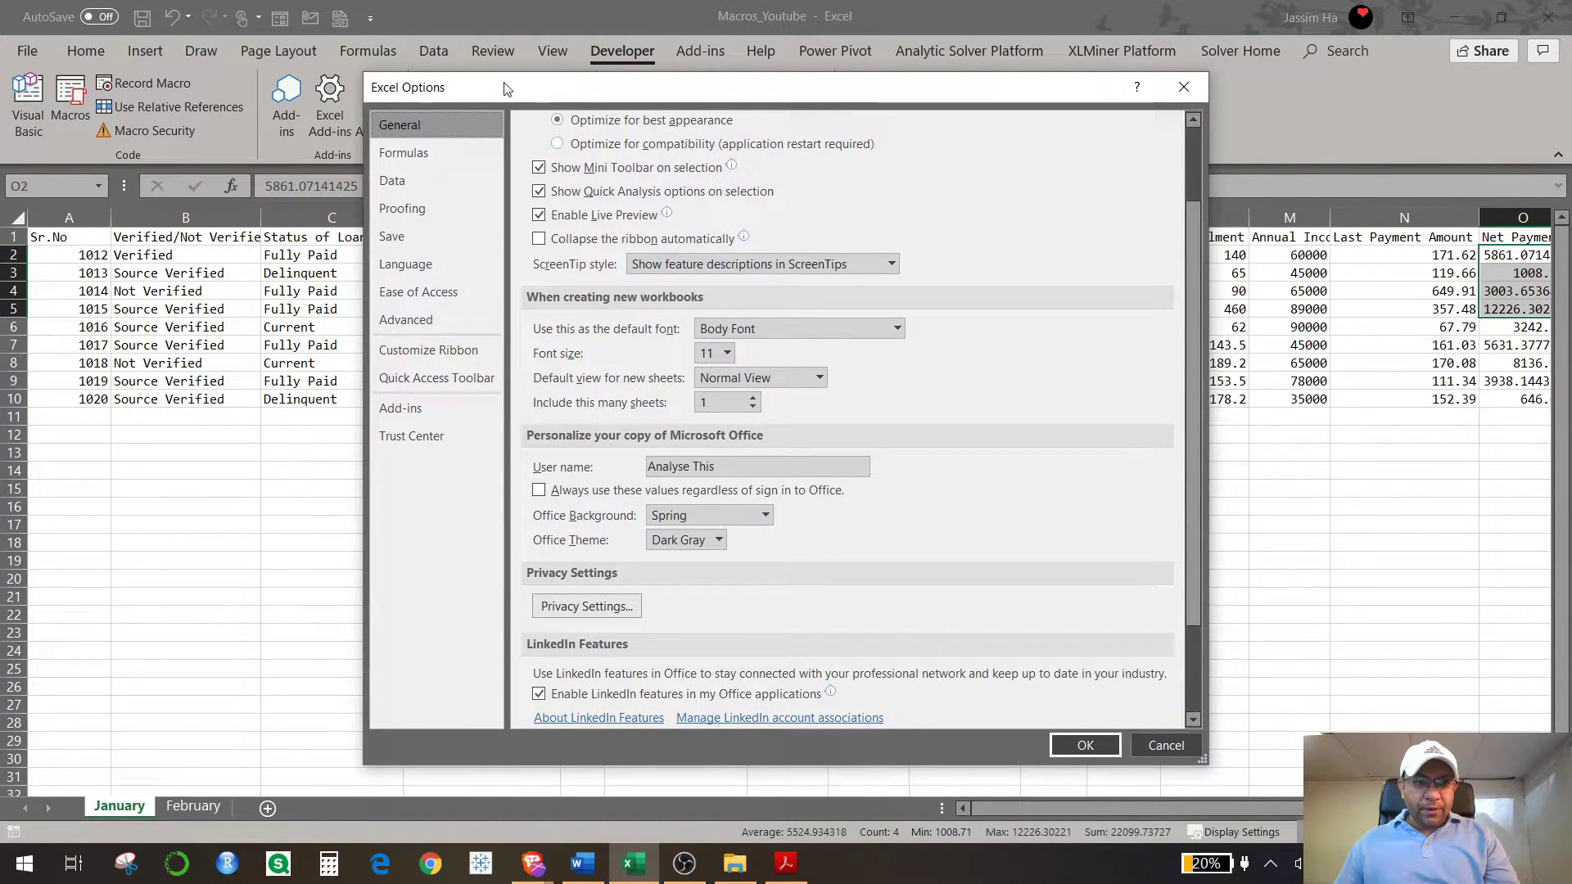
drag(505, 88, 482, 64)
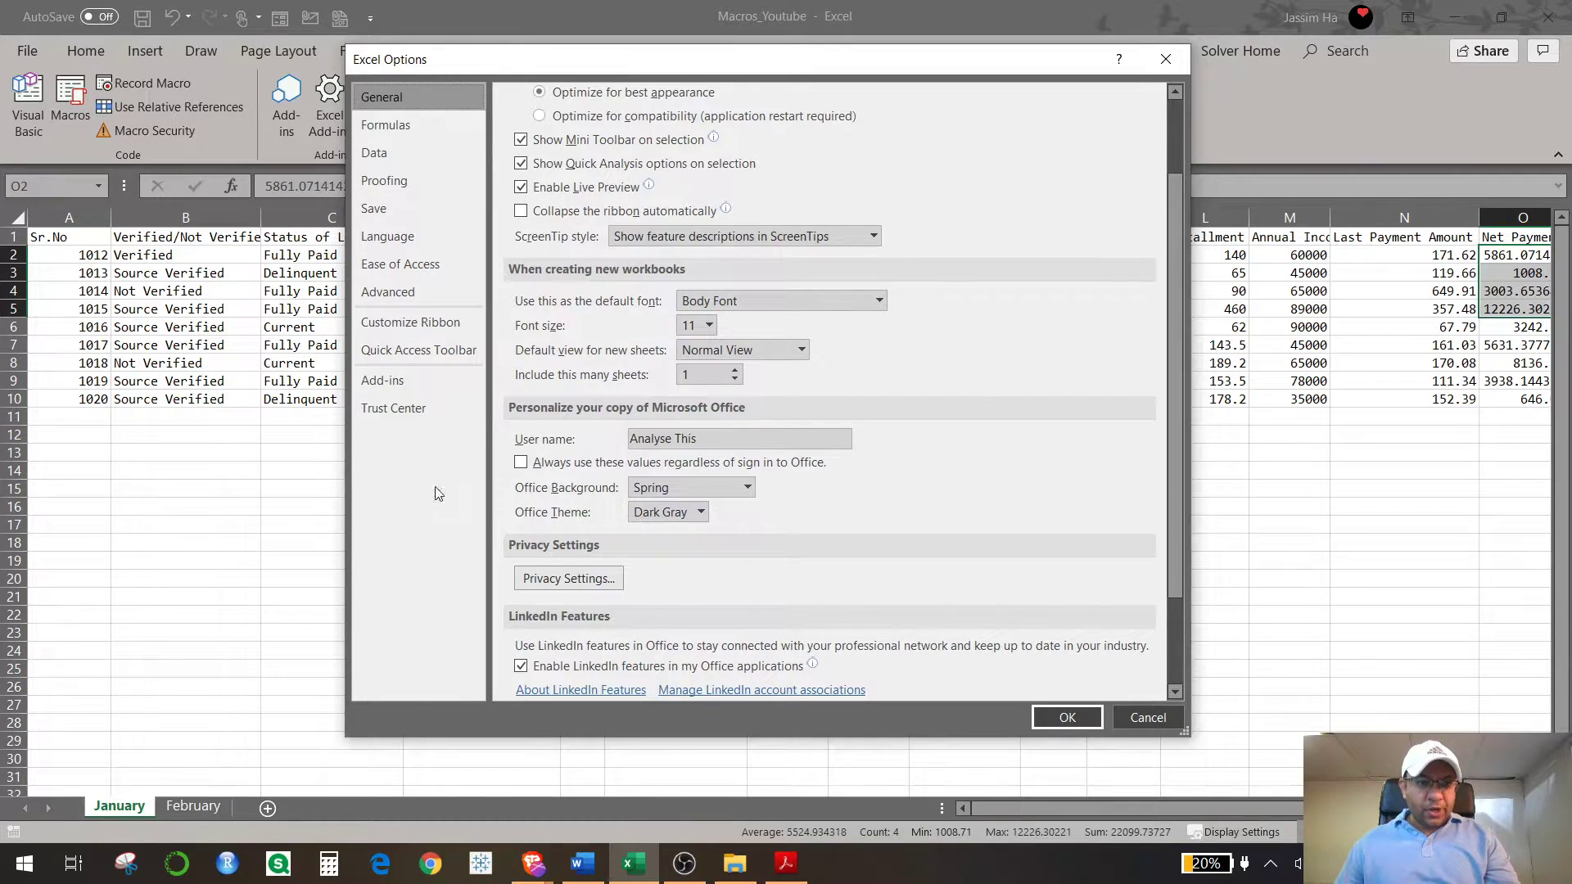
click(386, 328)
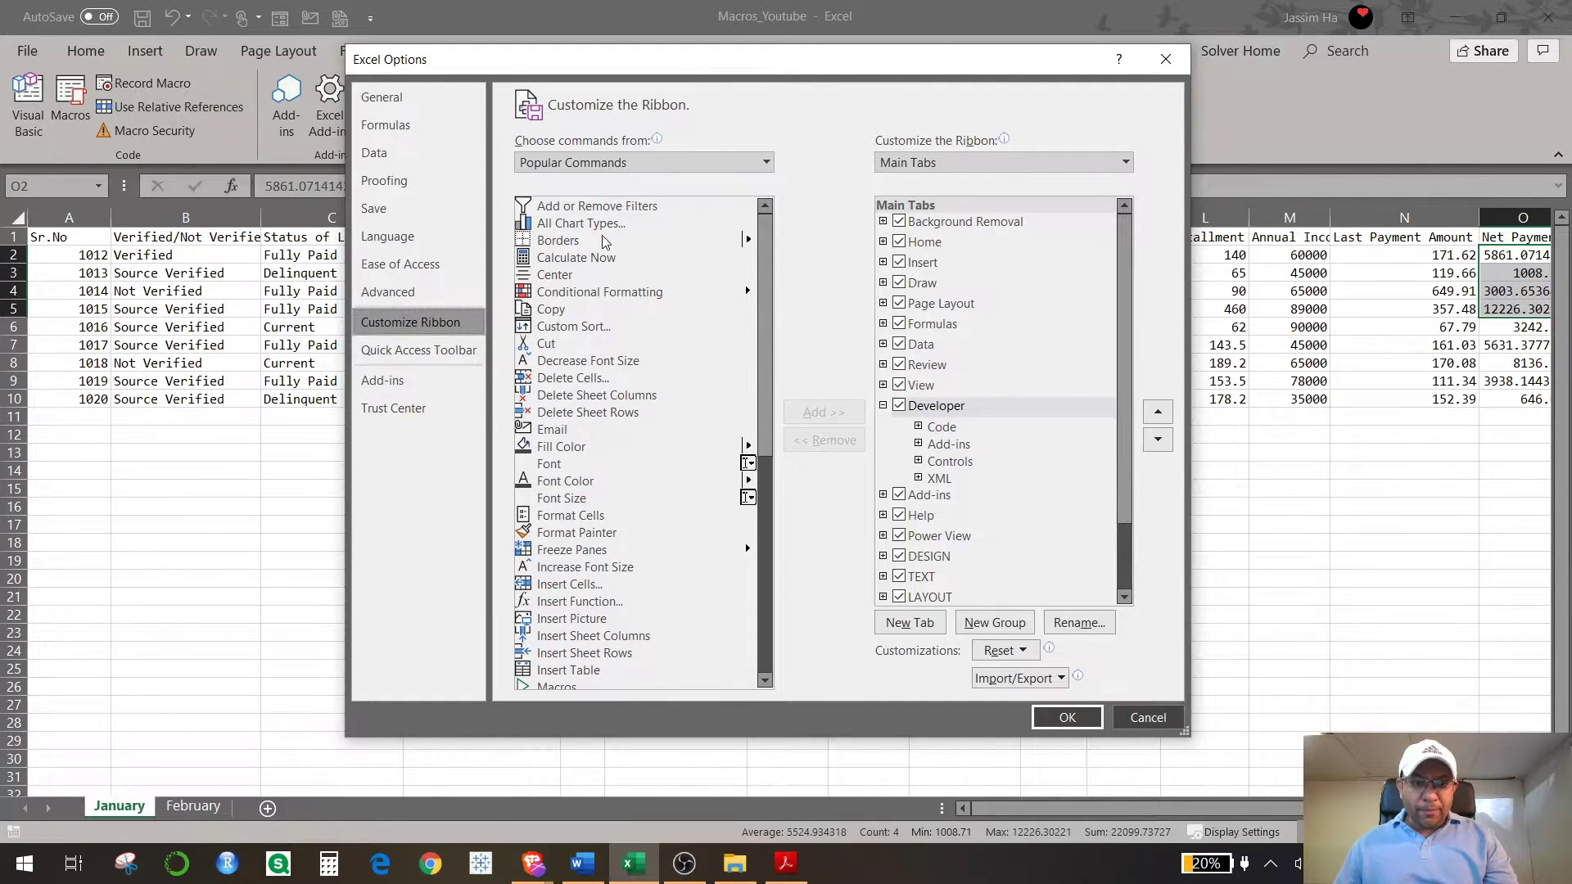
scroll(541, 274, down, 2)
scroll(534, 282, up, 2)
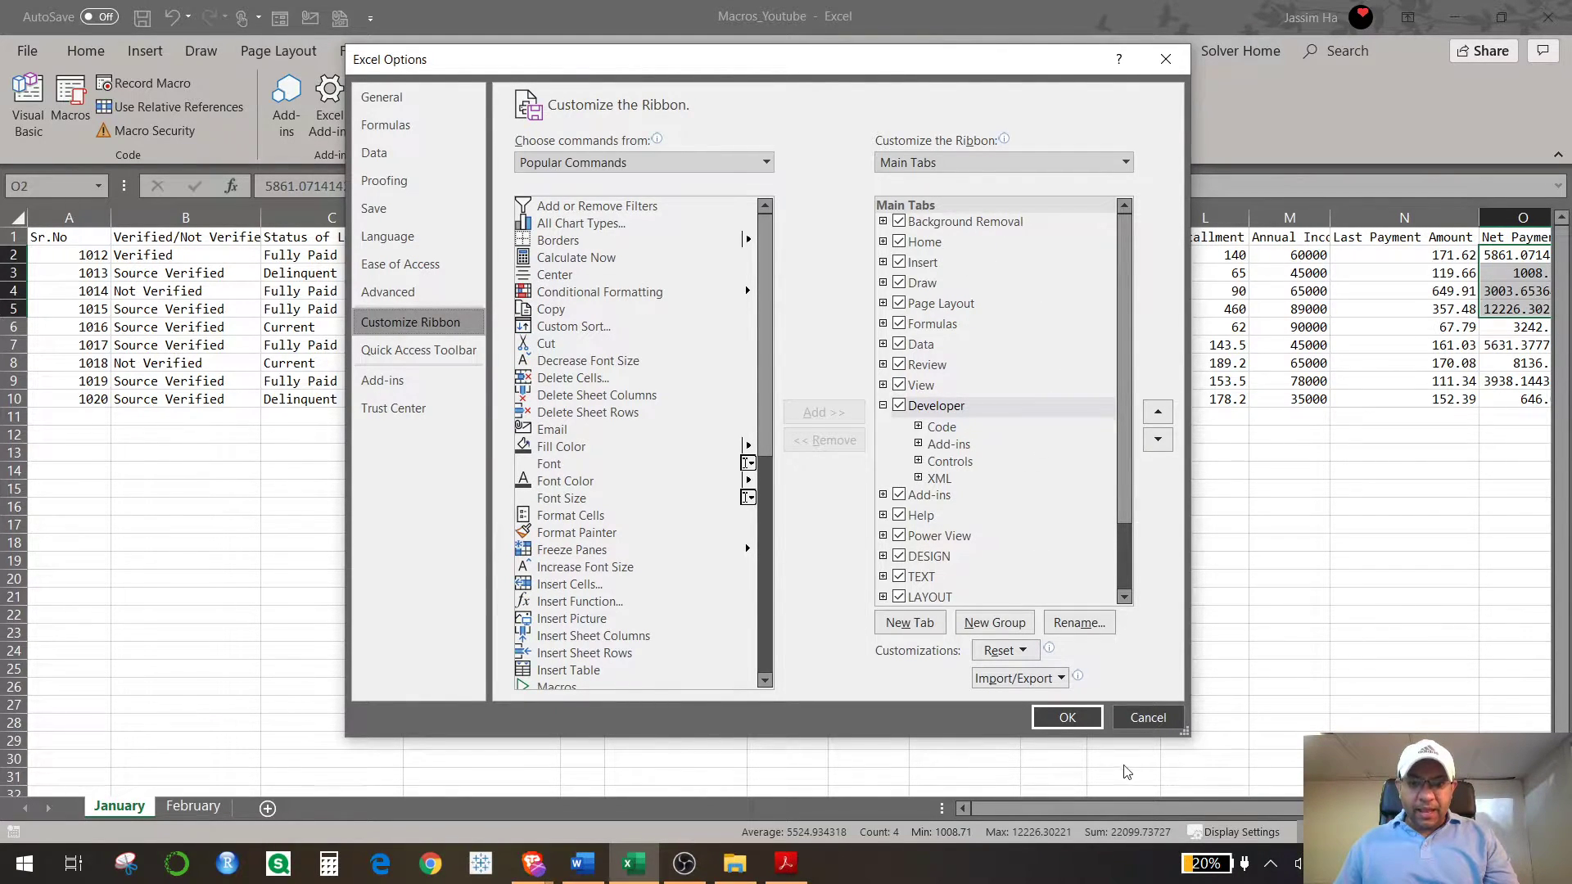
click(1082, 721)
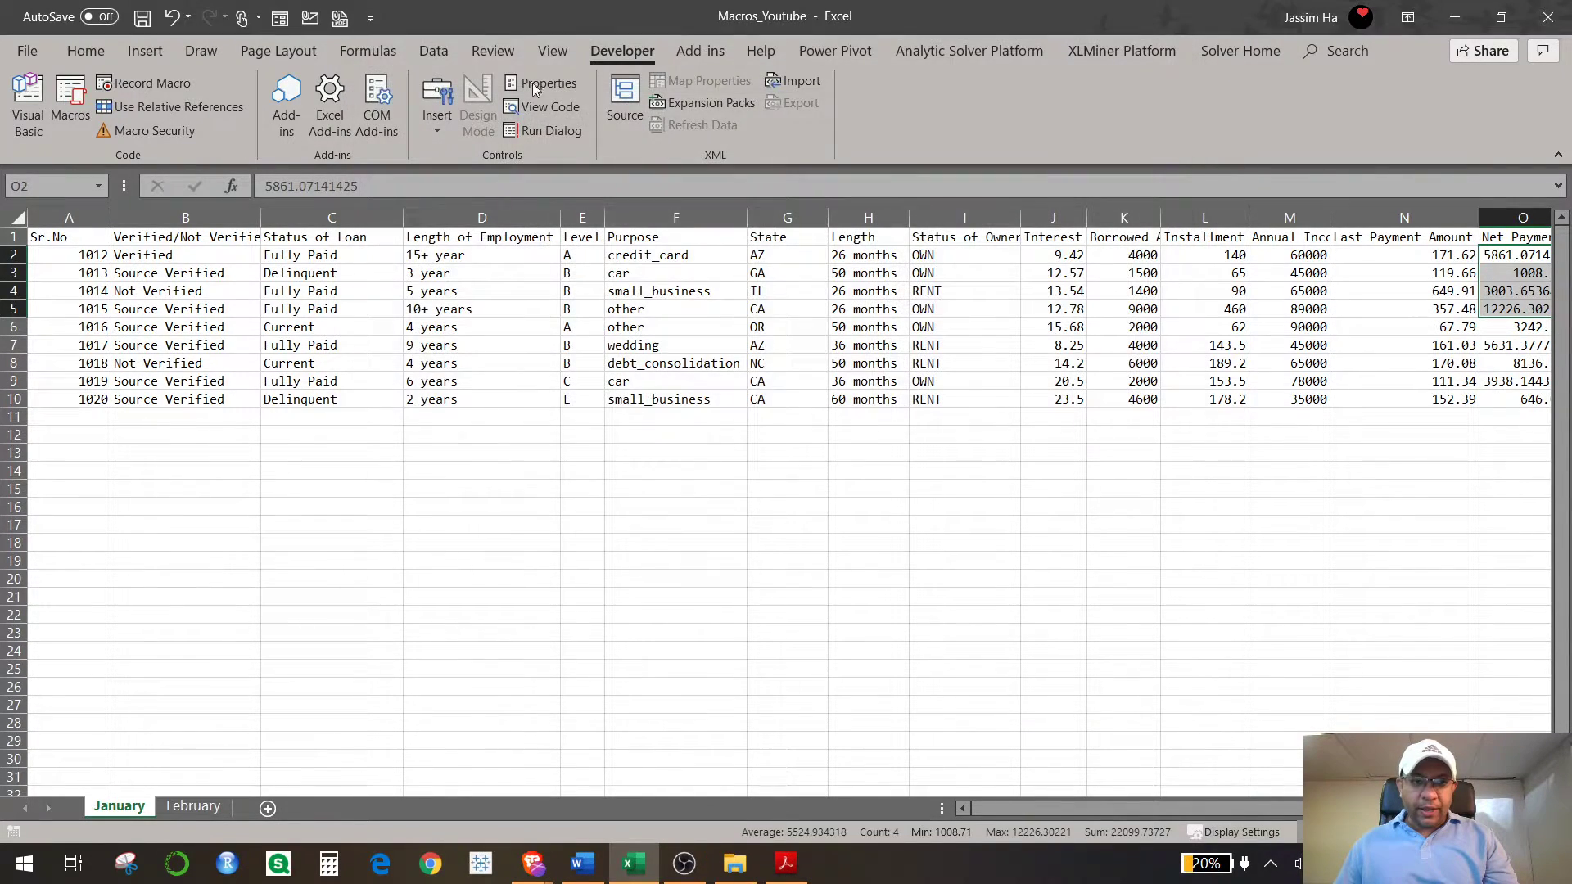
Step: Record a new macro Loan_Report in This Workbook, described as Monthly Loan Macro
click(134, 79)
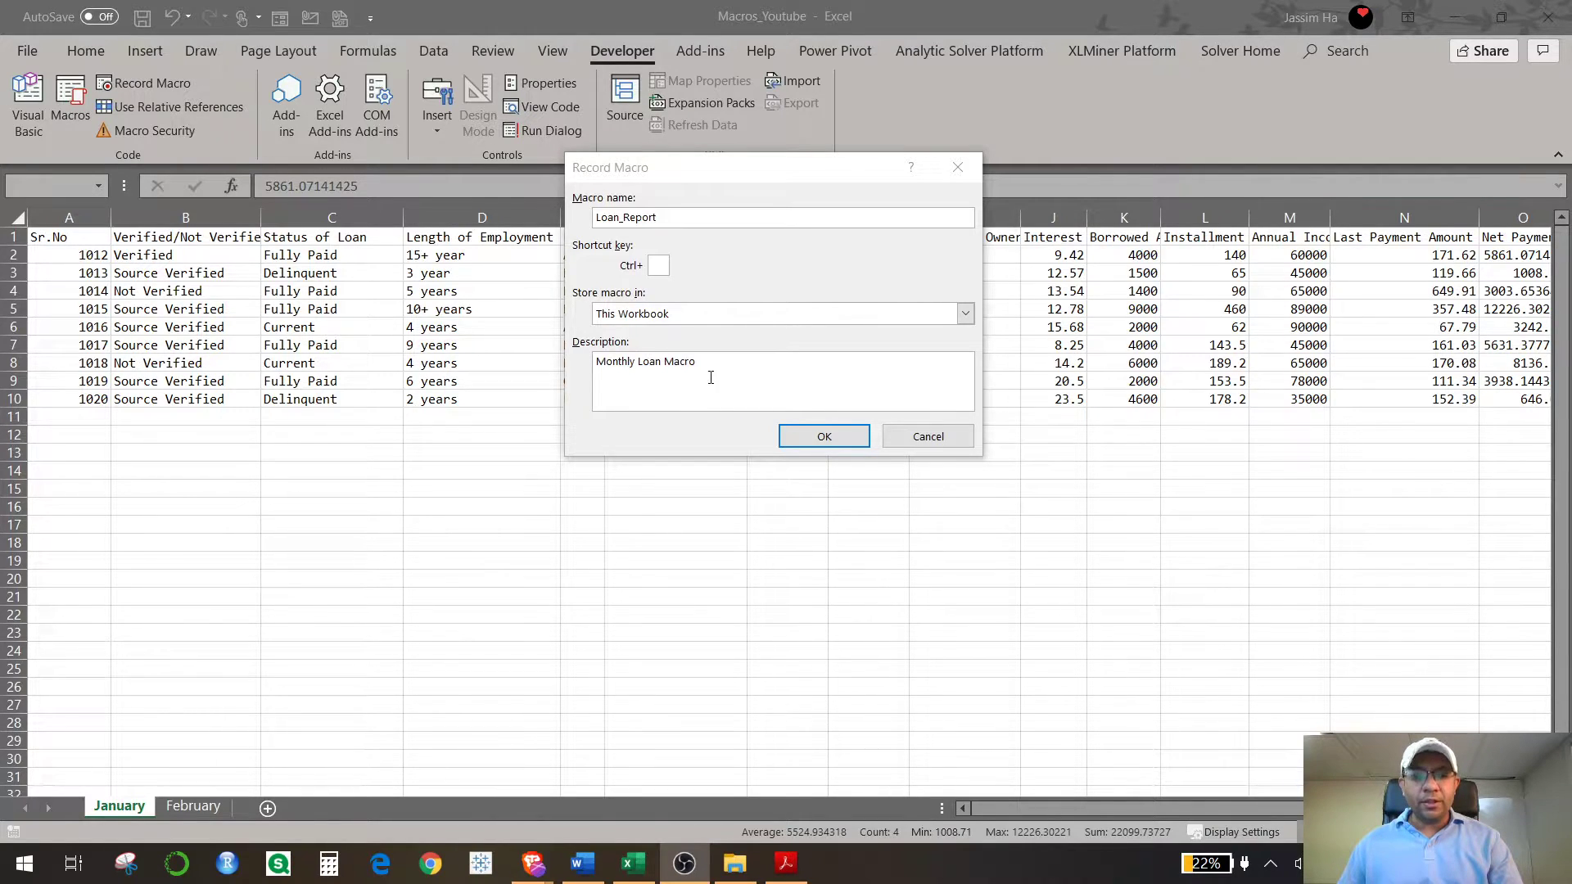
click(813, 436)
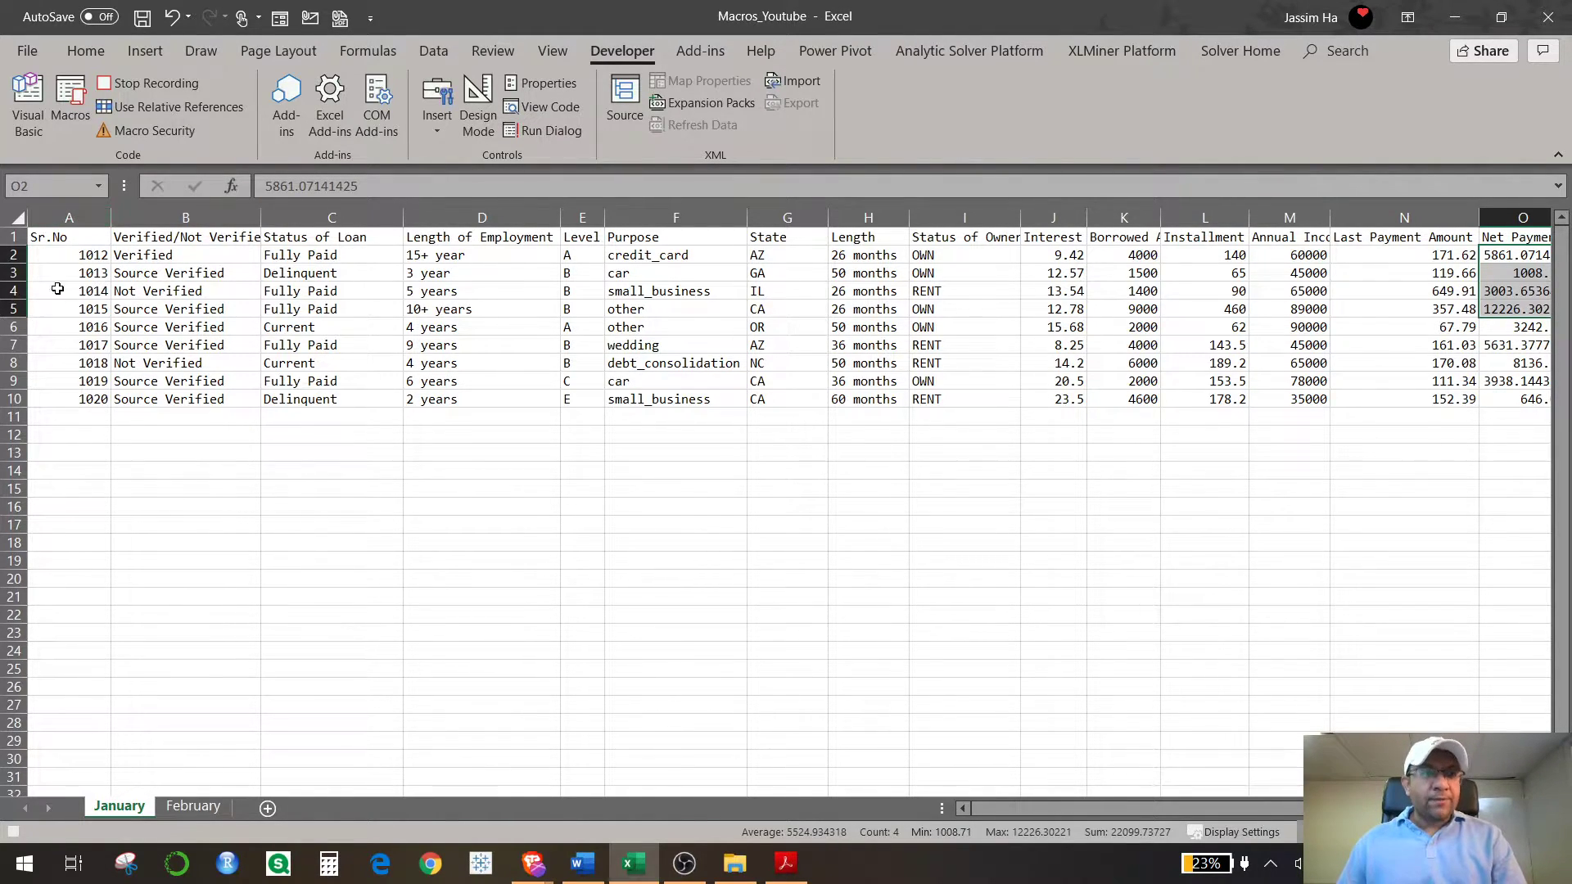
Step: Set the entire worksheet's font to Arial
click(18, 216)
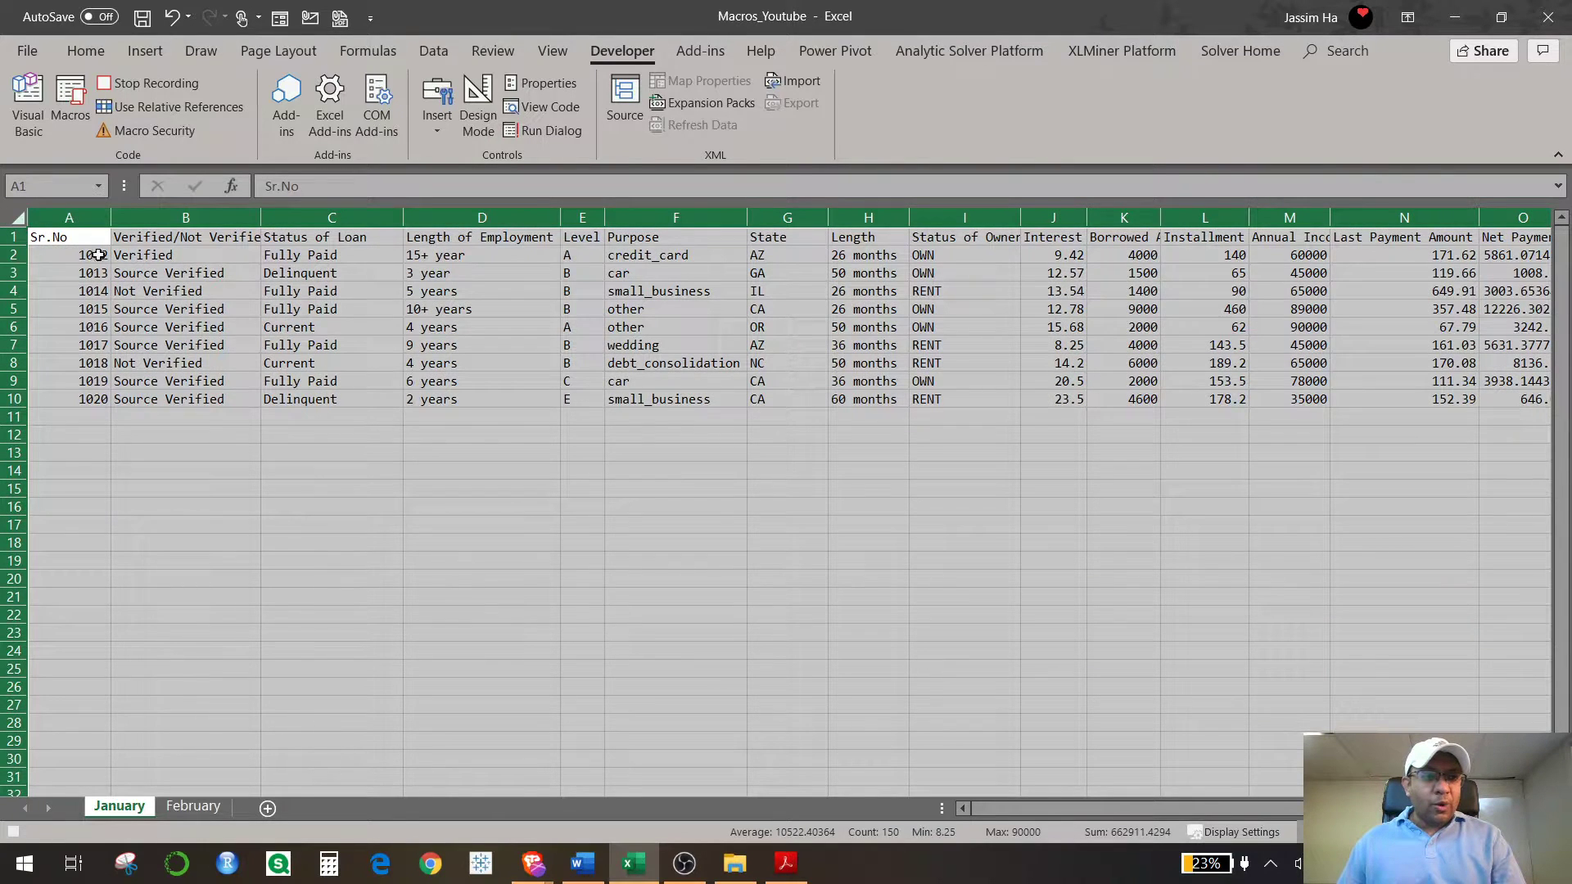
click(87, 50)
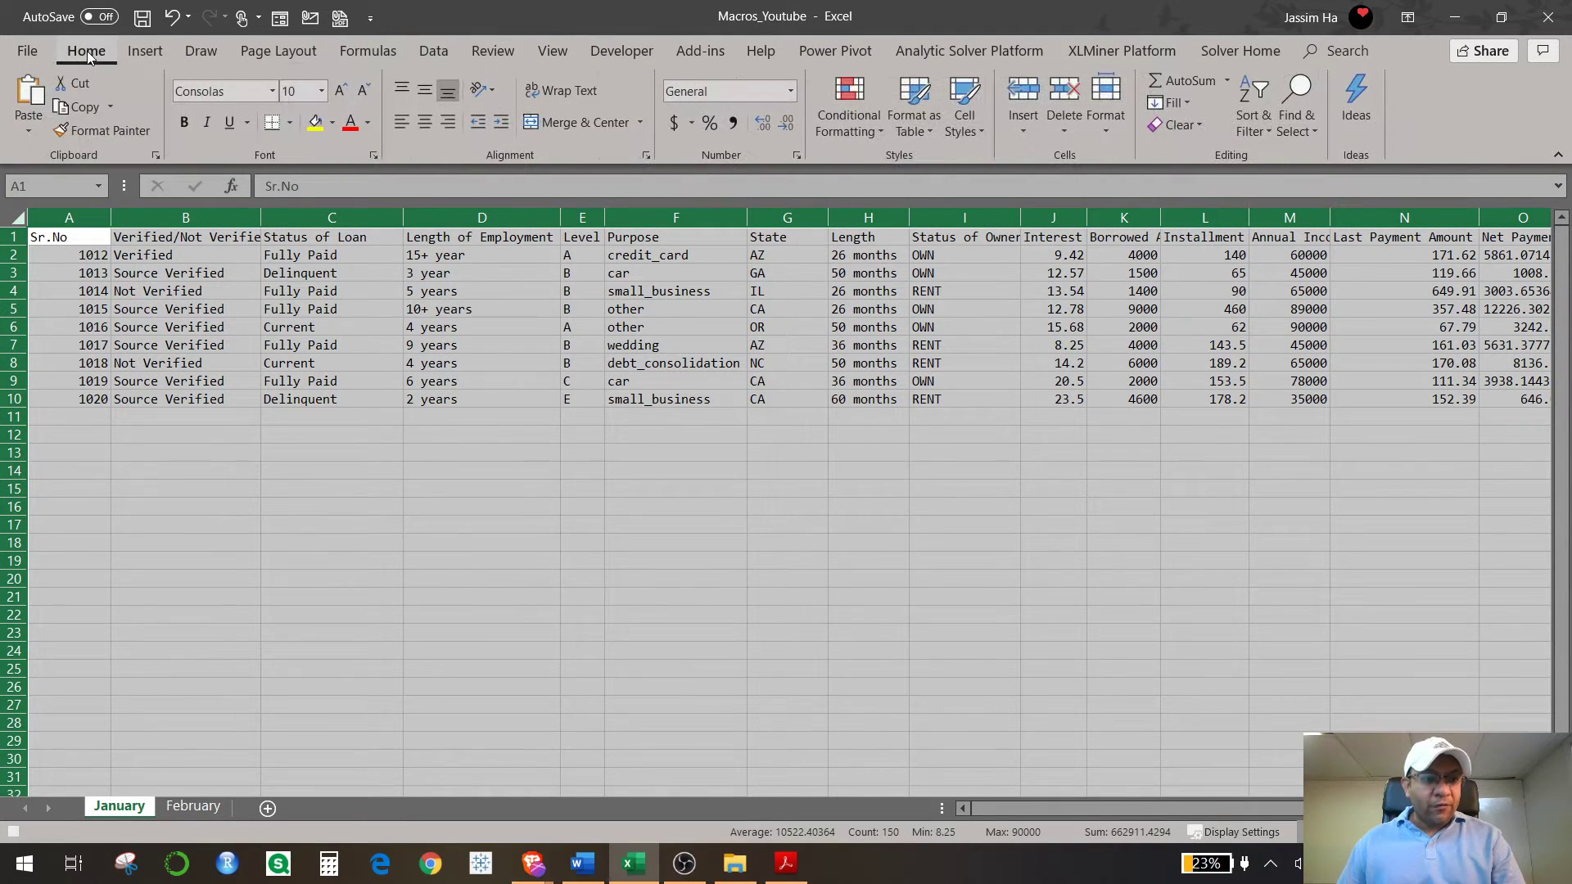
click(273, 91)
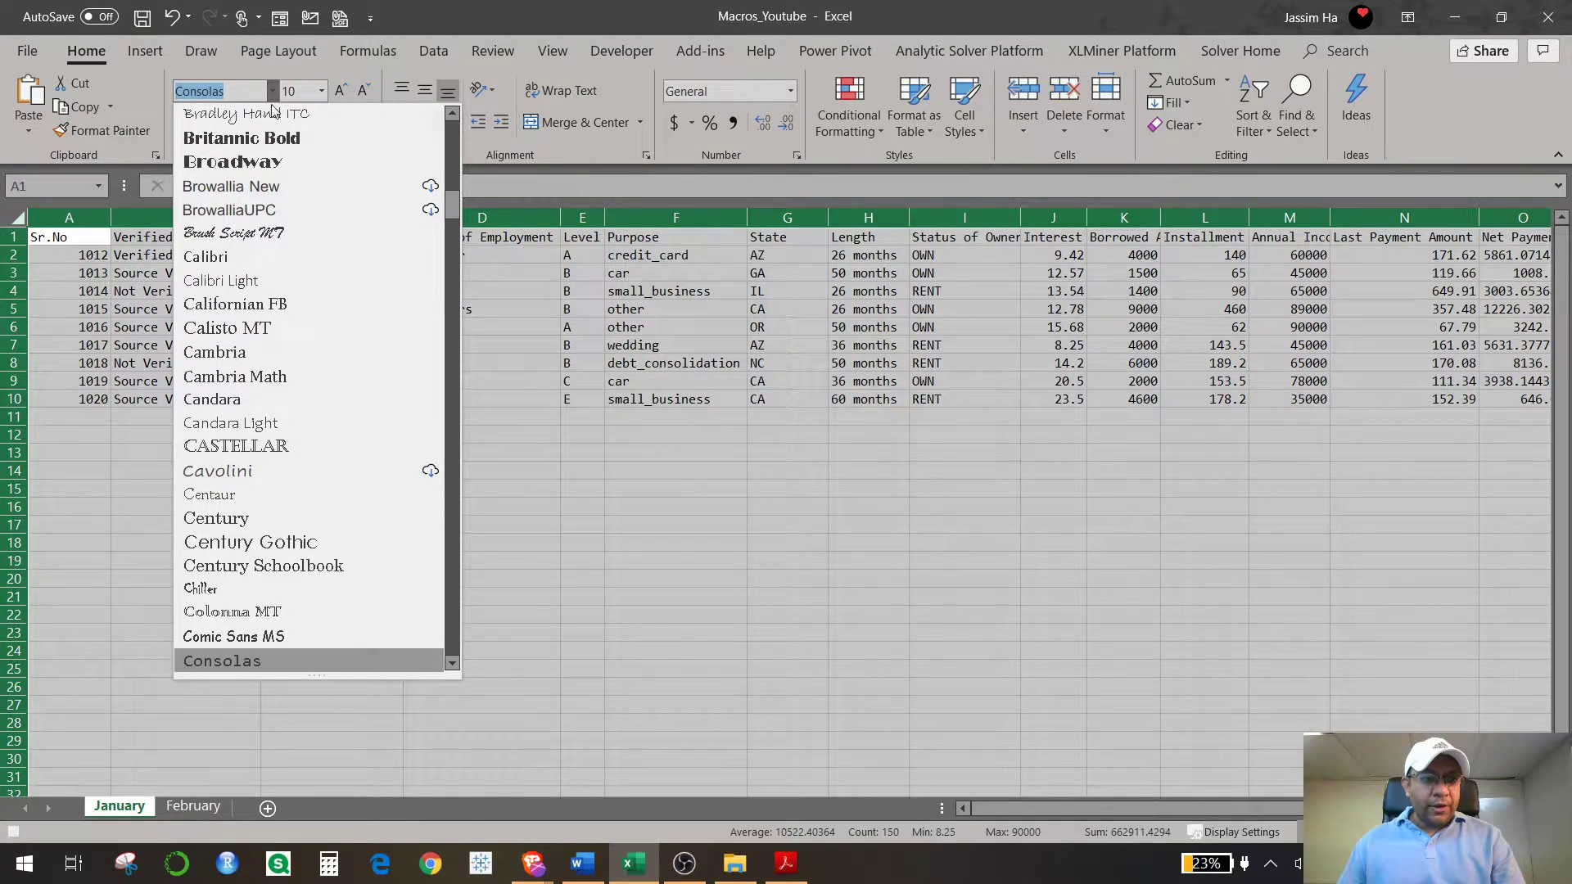
scroll(272, 254, up, 15)
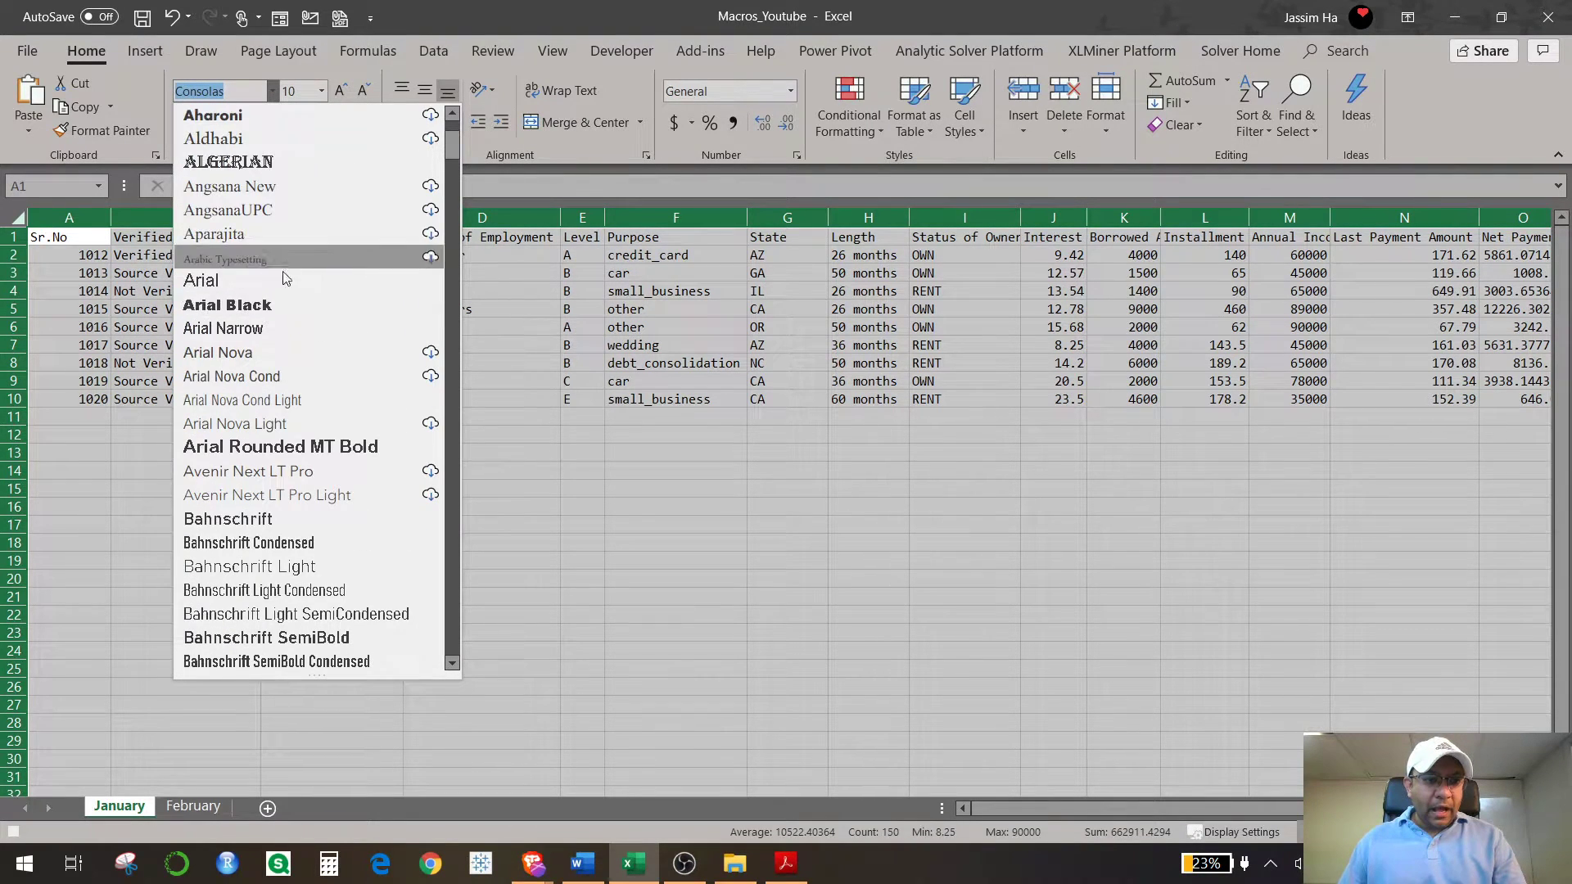
scroll(306, 491, down, 2)
scroll(304, 491, up, 2)
click(239, 282)
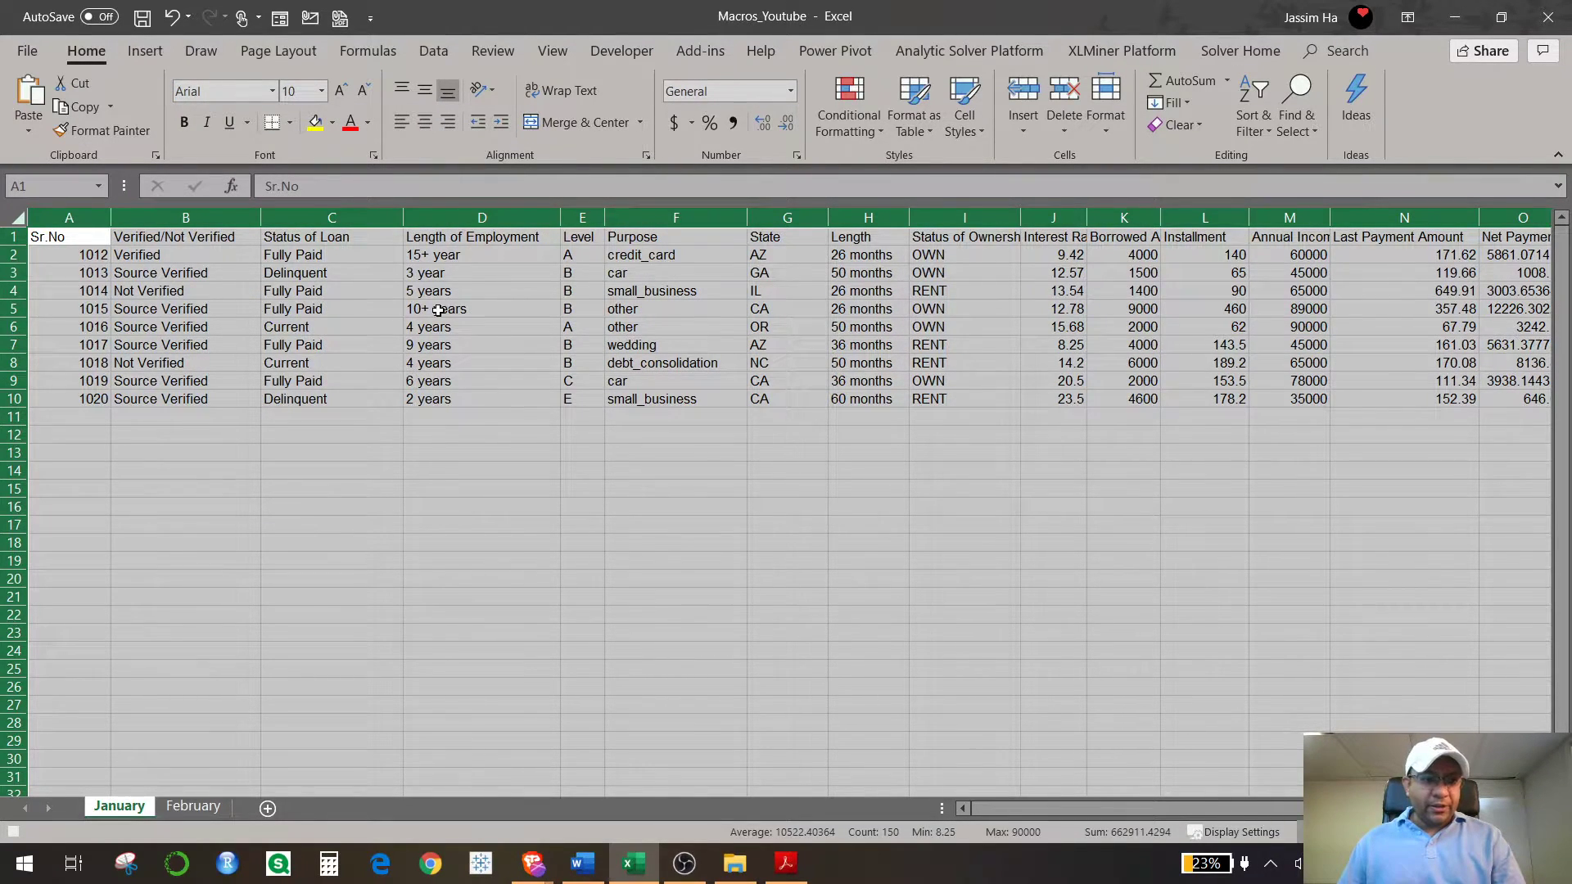
Step: Apply Accounting currency format to columns K through O
click(177, 275)
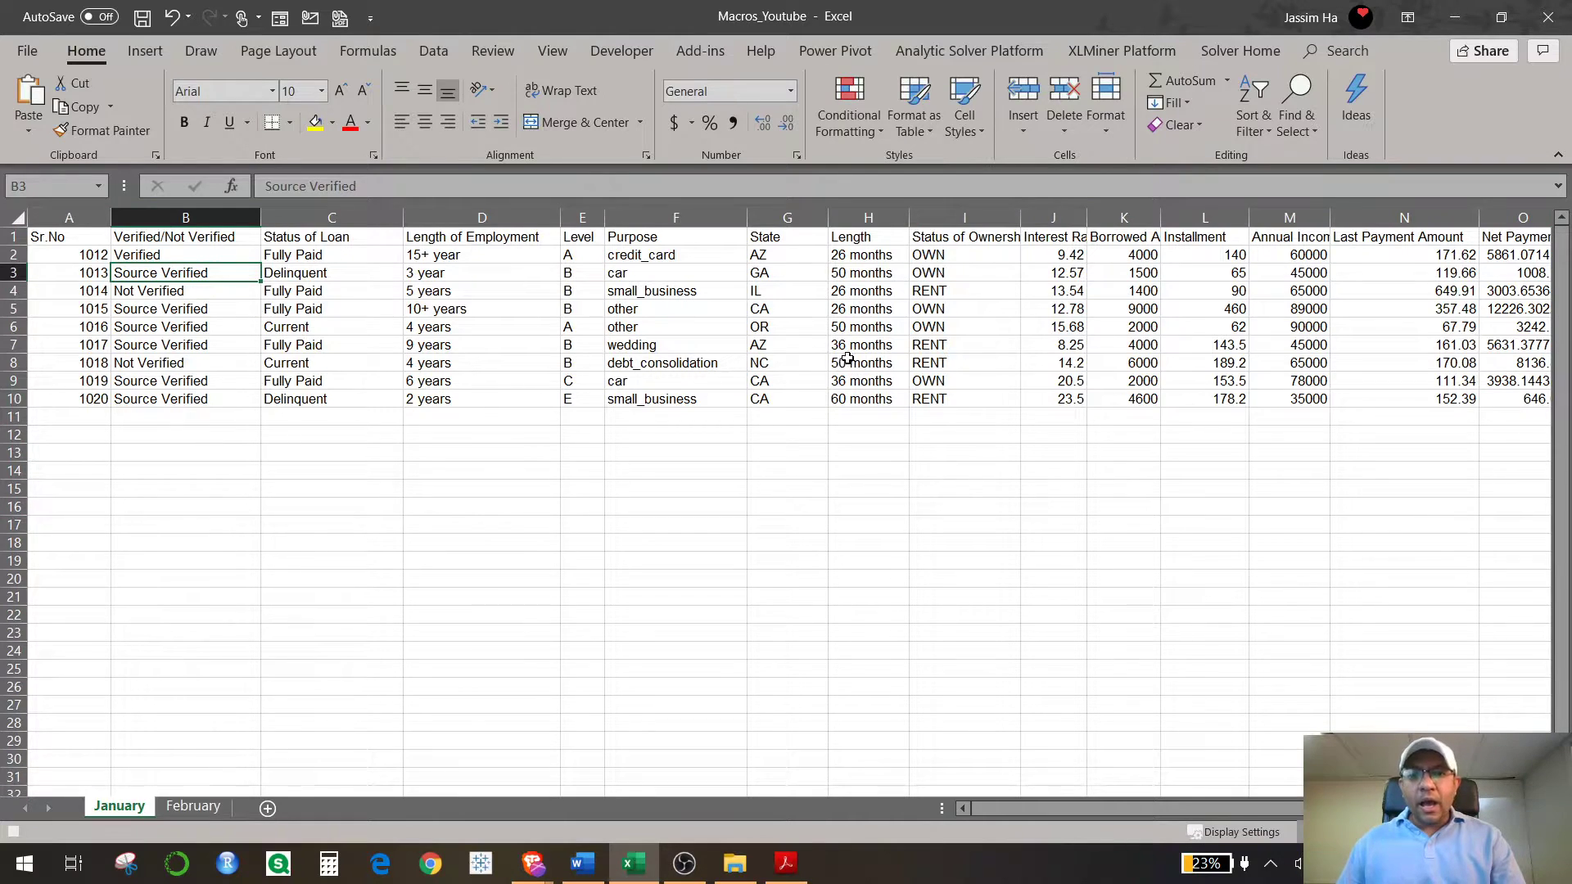
click(1130, 217)
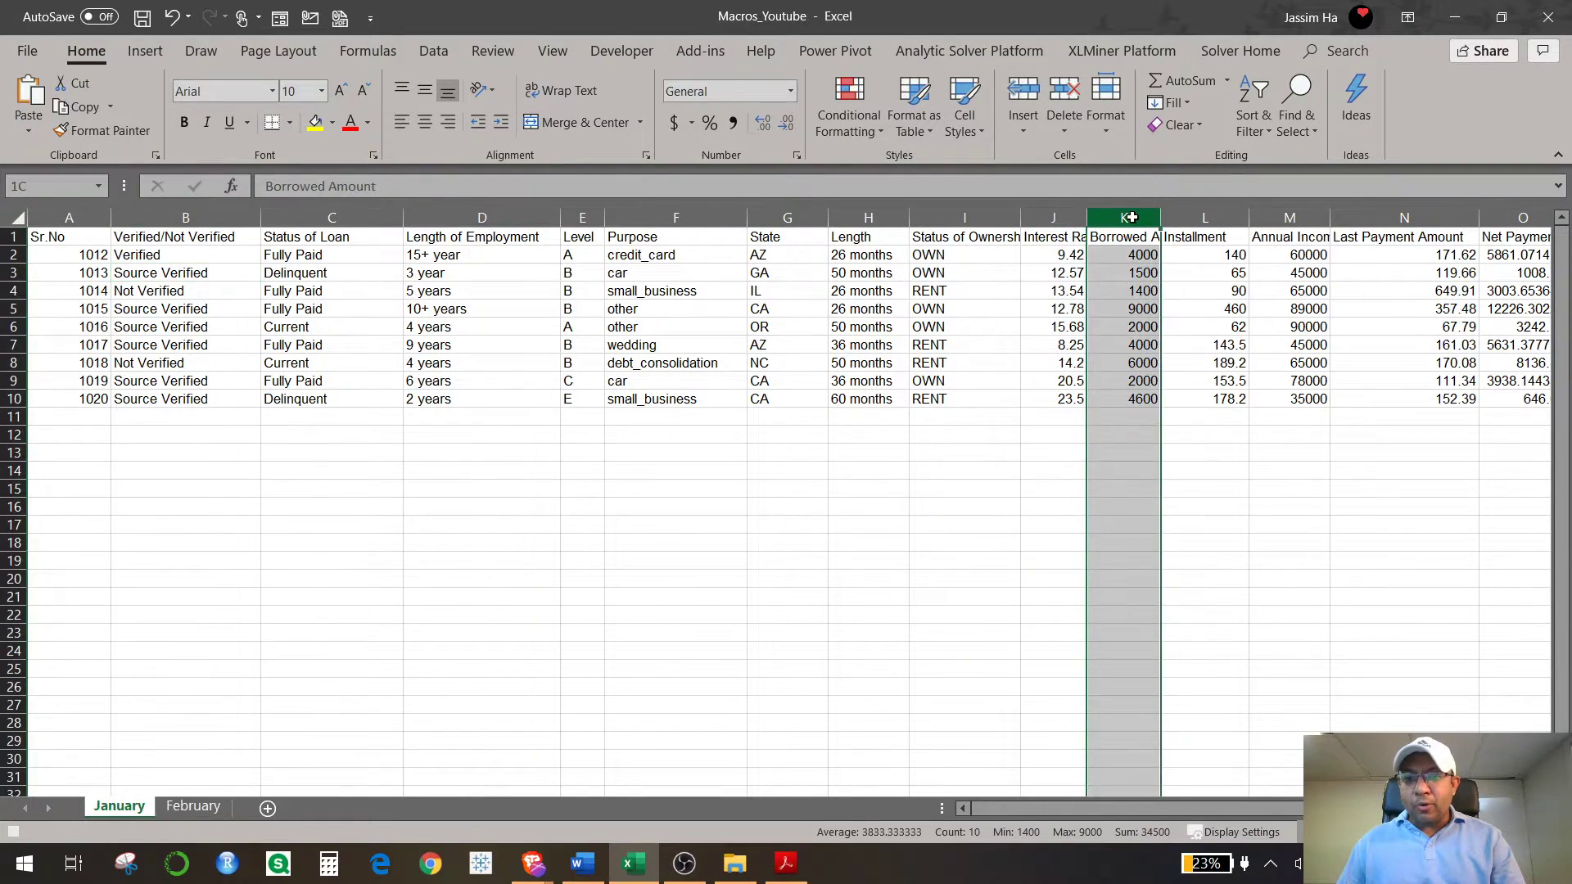
drag(1130, 217, 1507, 217)
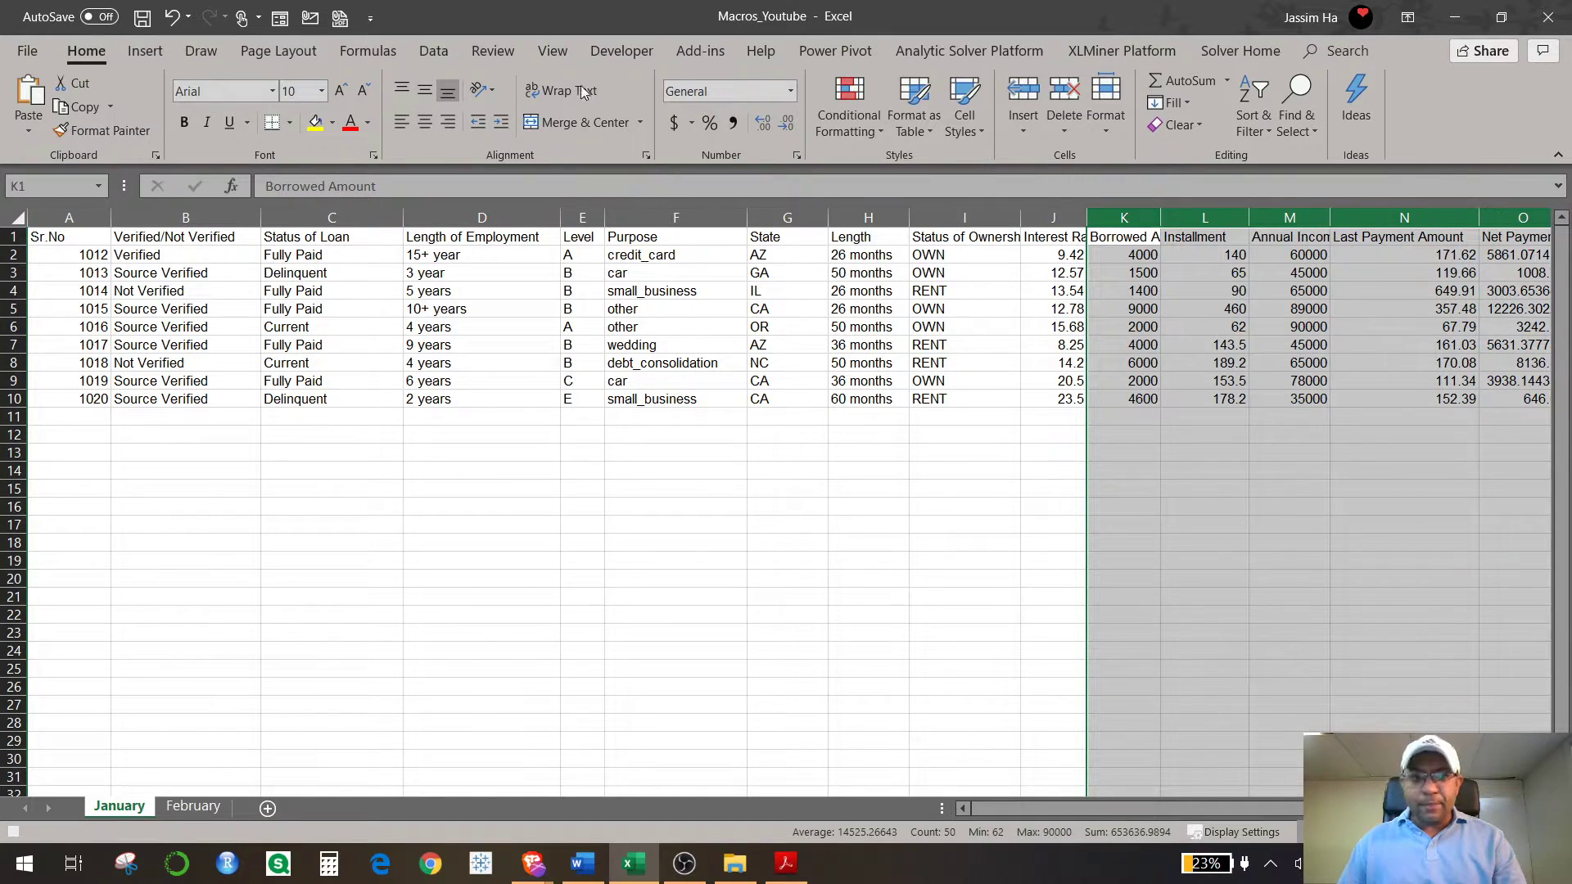
click(675, 123)
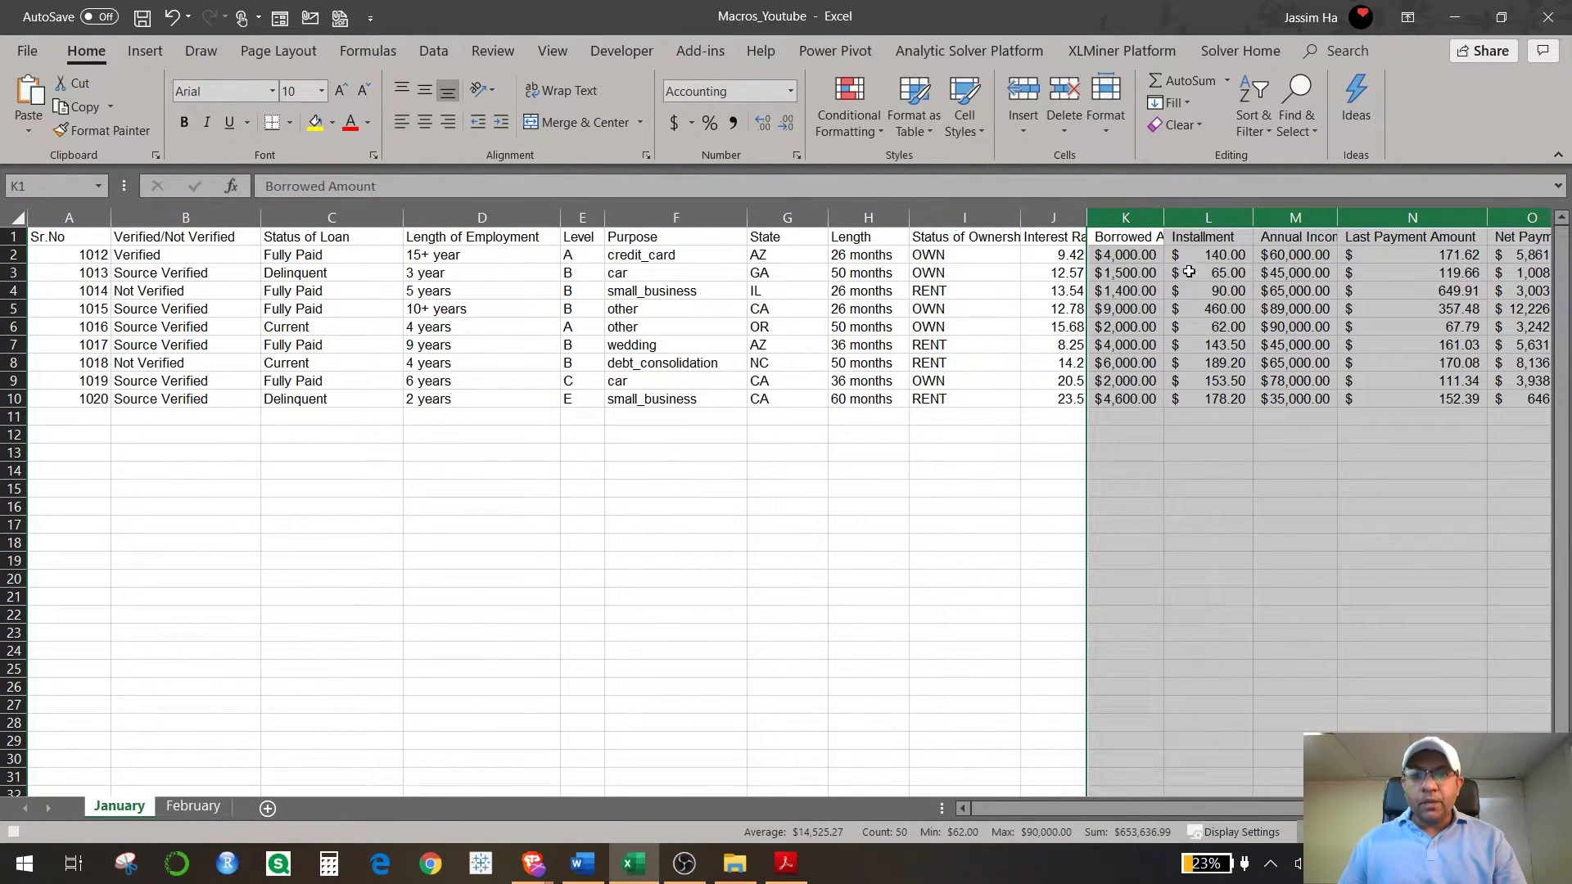
Step: Fill the row 1 heading cells with light blue
click(1389, 308)
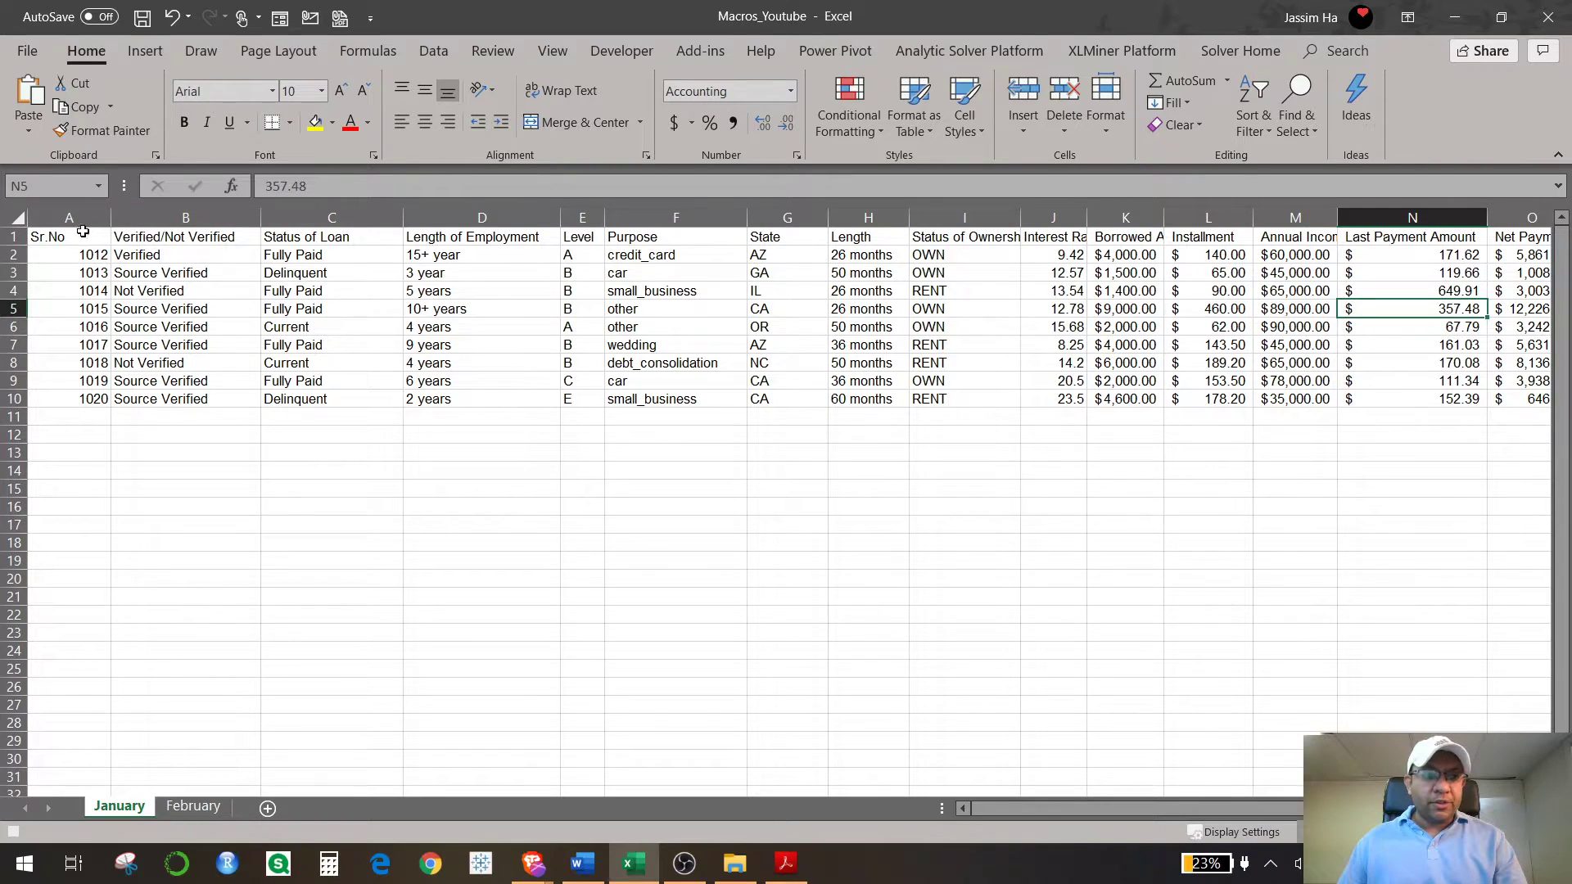
drag(70, 236, 1328, 239)
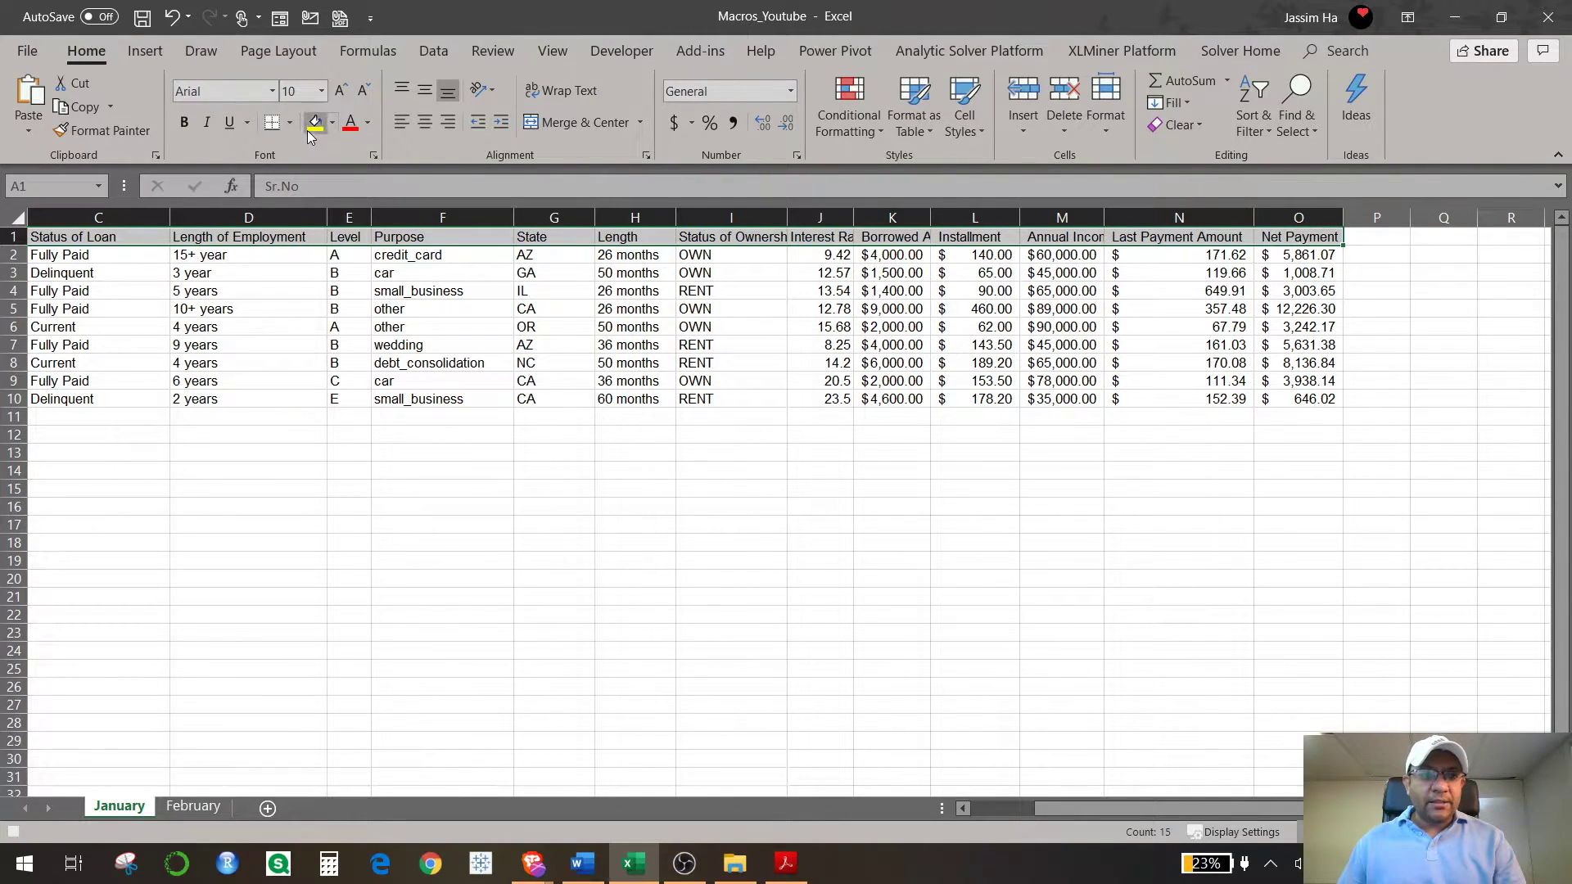
click(333, 124)
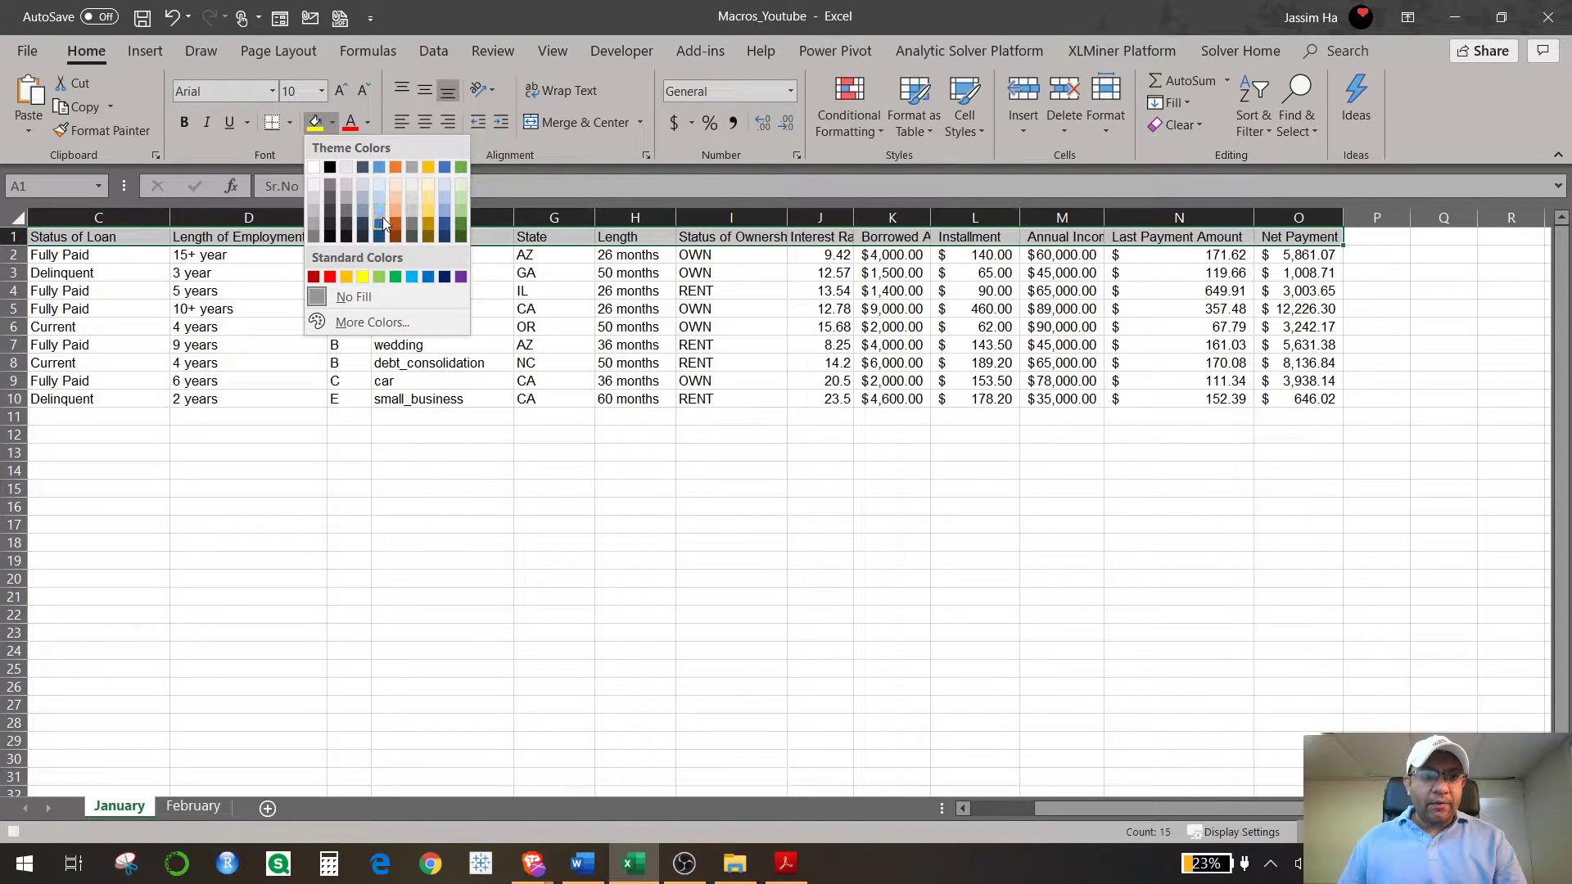
click(380, 211)
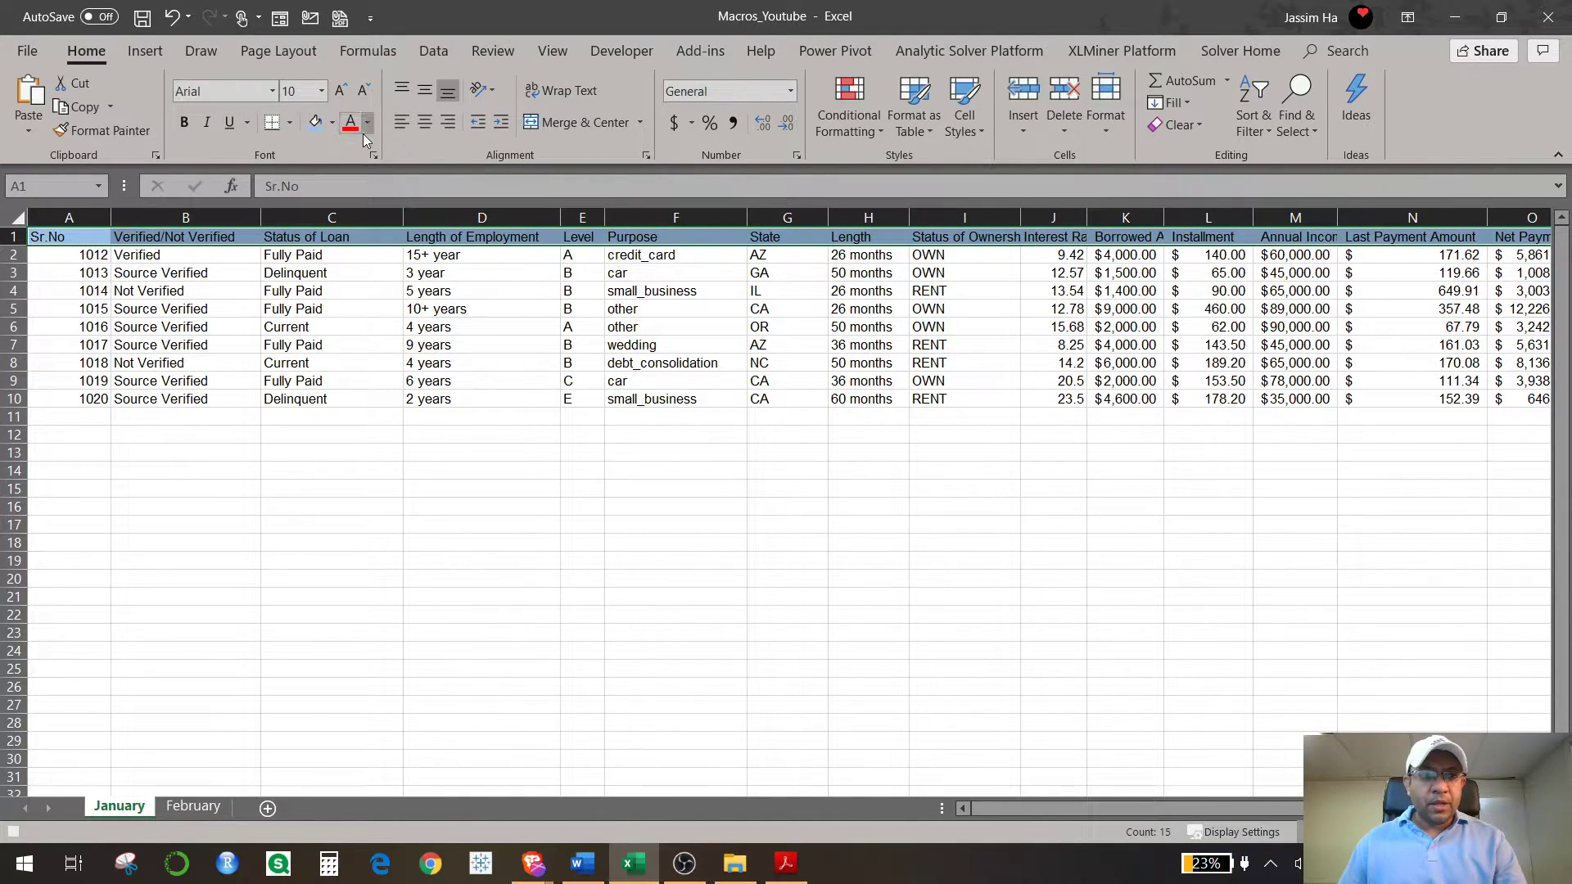
Step: Give the header text a new font colour and make it bold
click(368, 123)
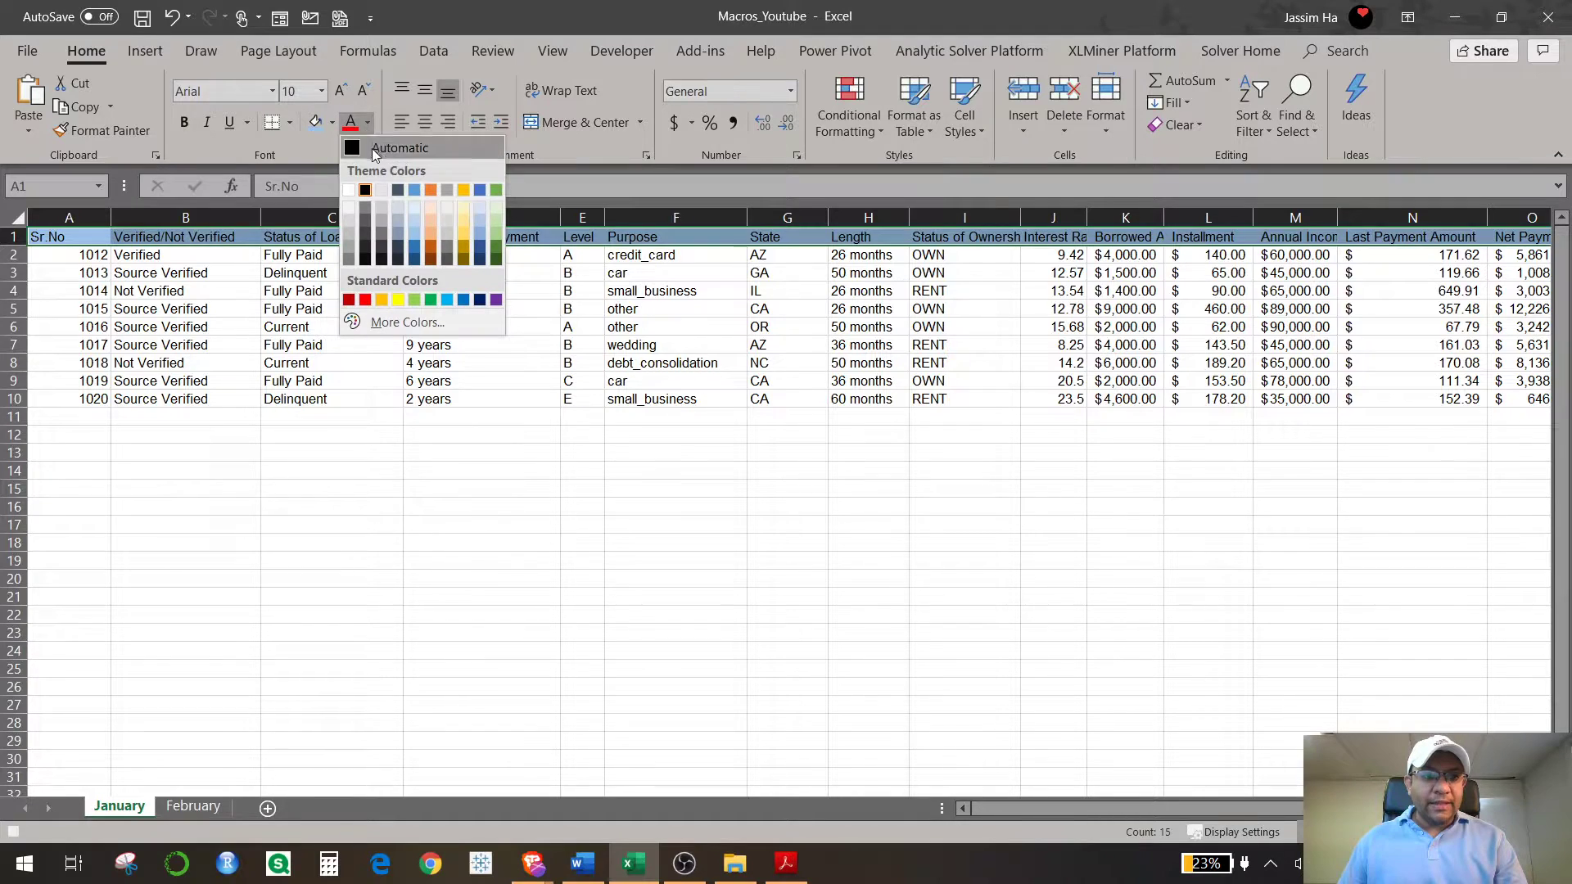
click(366, 190)
drag(57, 240, 1285, 238)
scroll(1292, 238, left, 2)
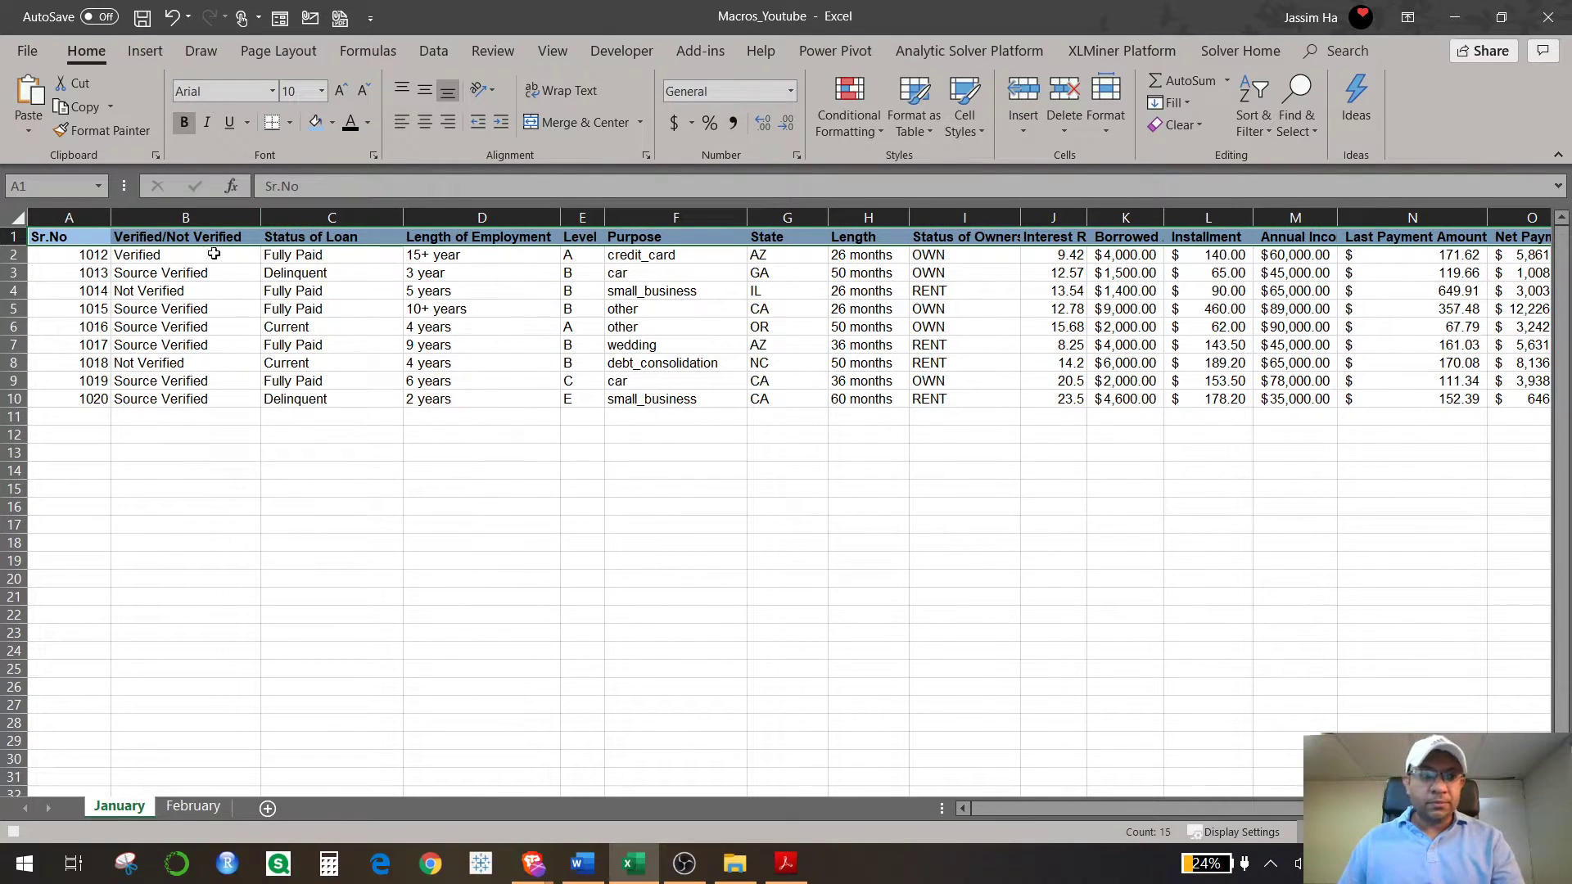
key(ctrl+b)
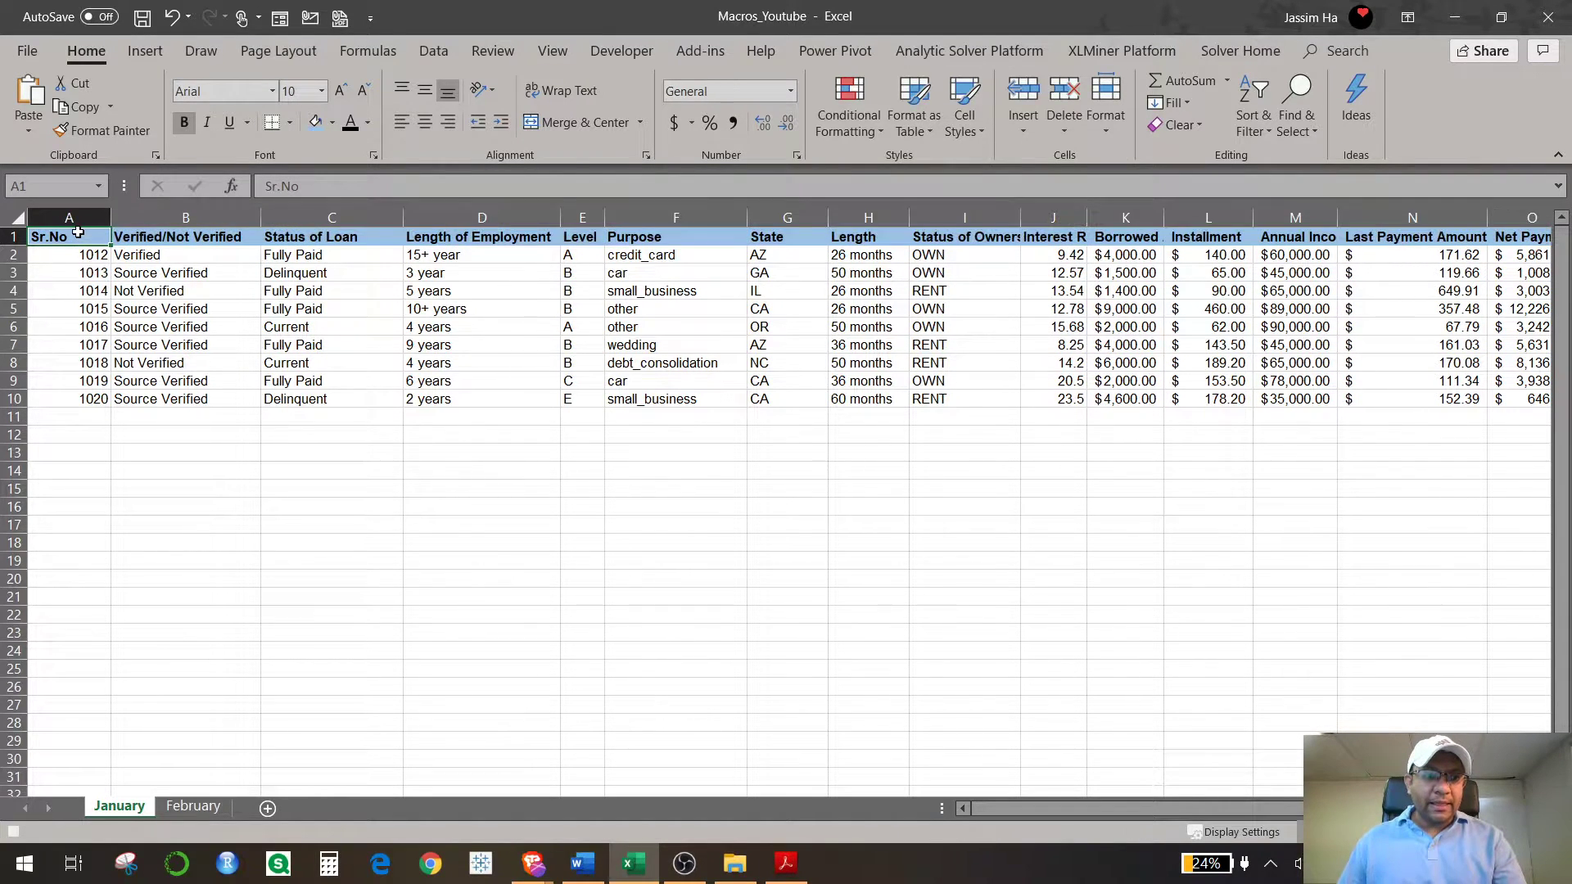
Step: Remove all borders from the sheet and fill it white to hide gridlines
click(18, 217)
click(290, 122)
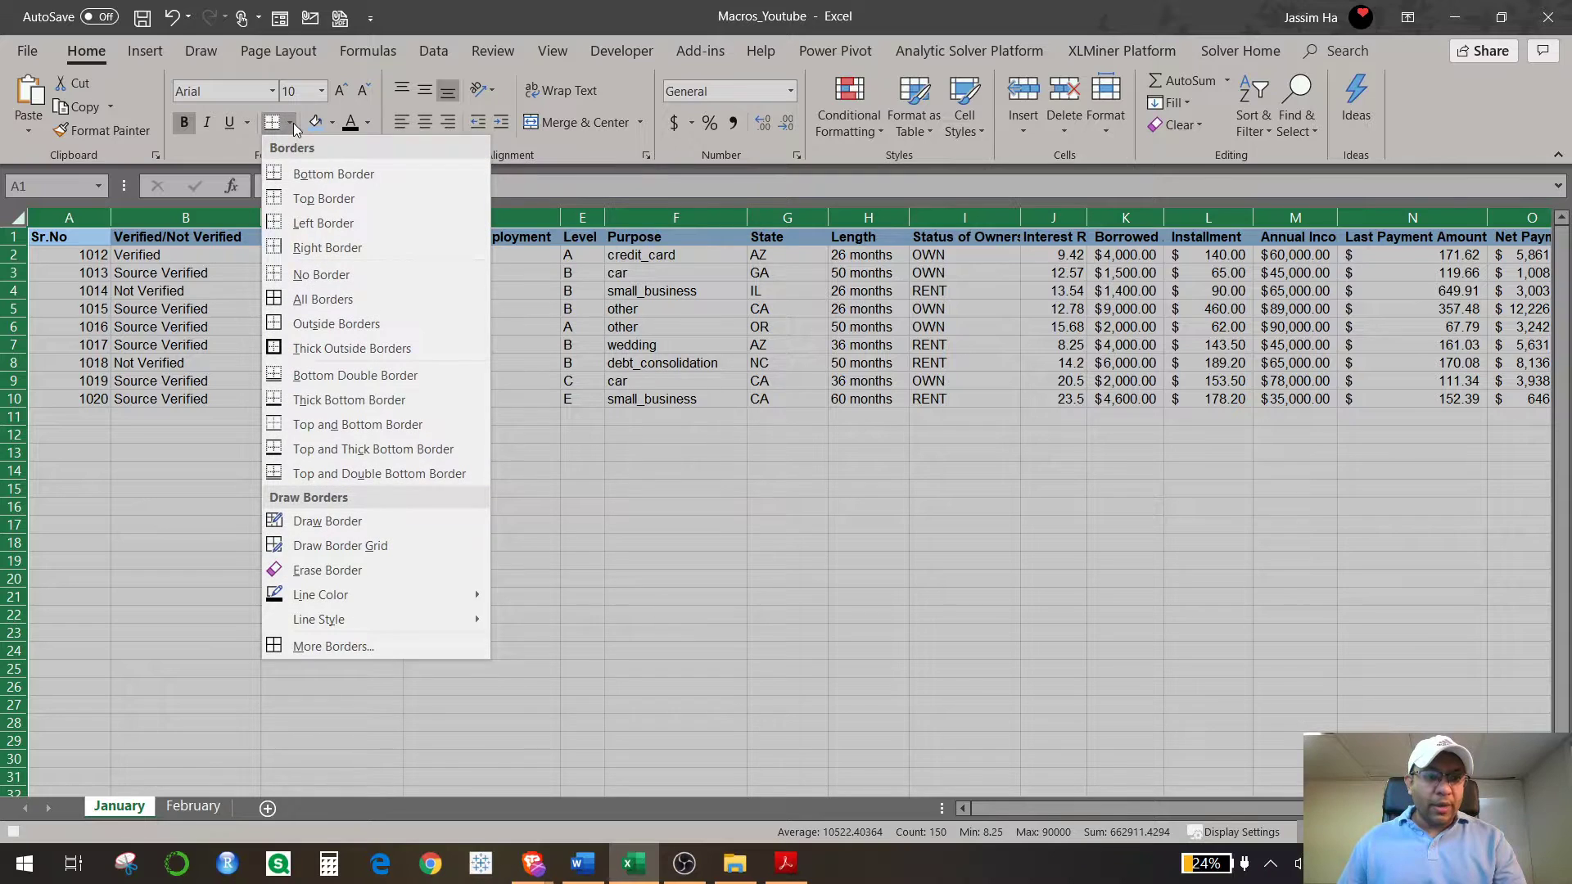
click(355, 282)
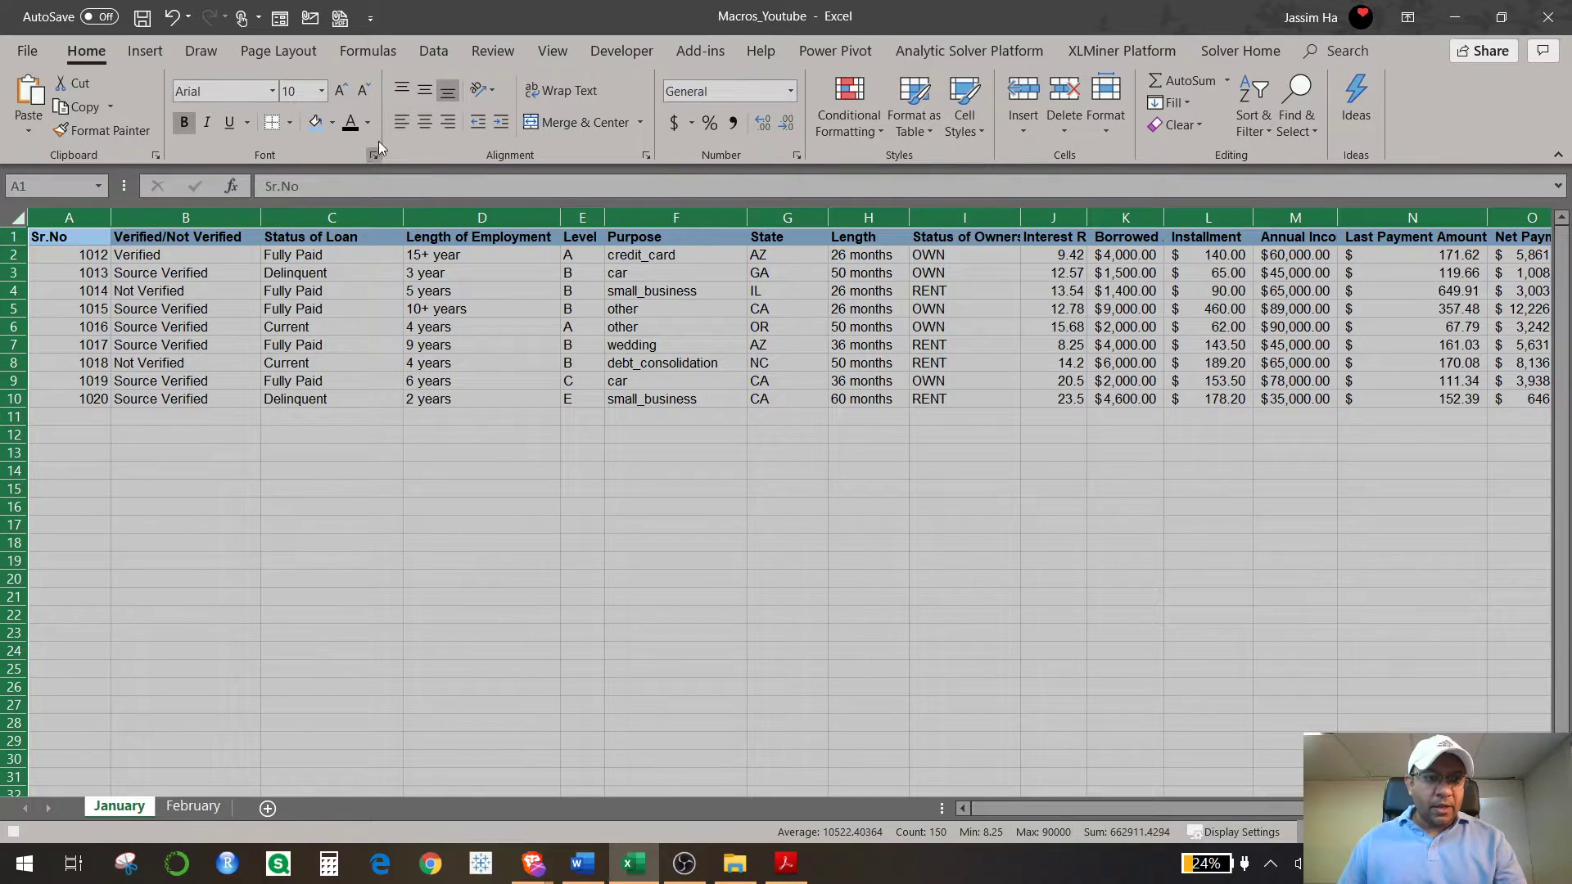
click(332, 123)
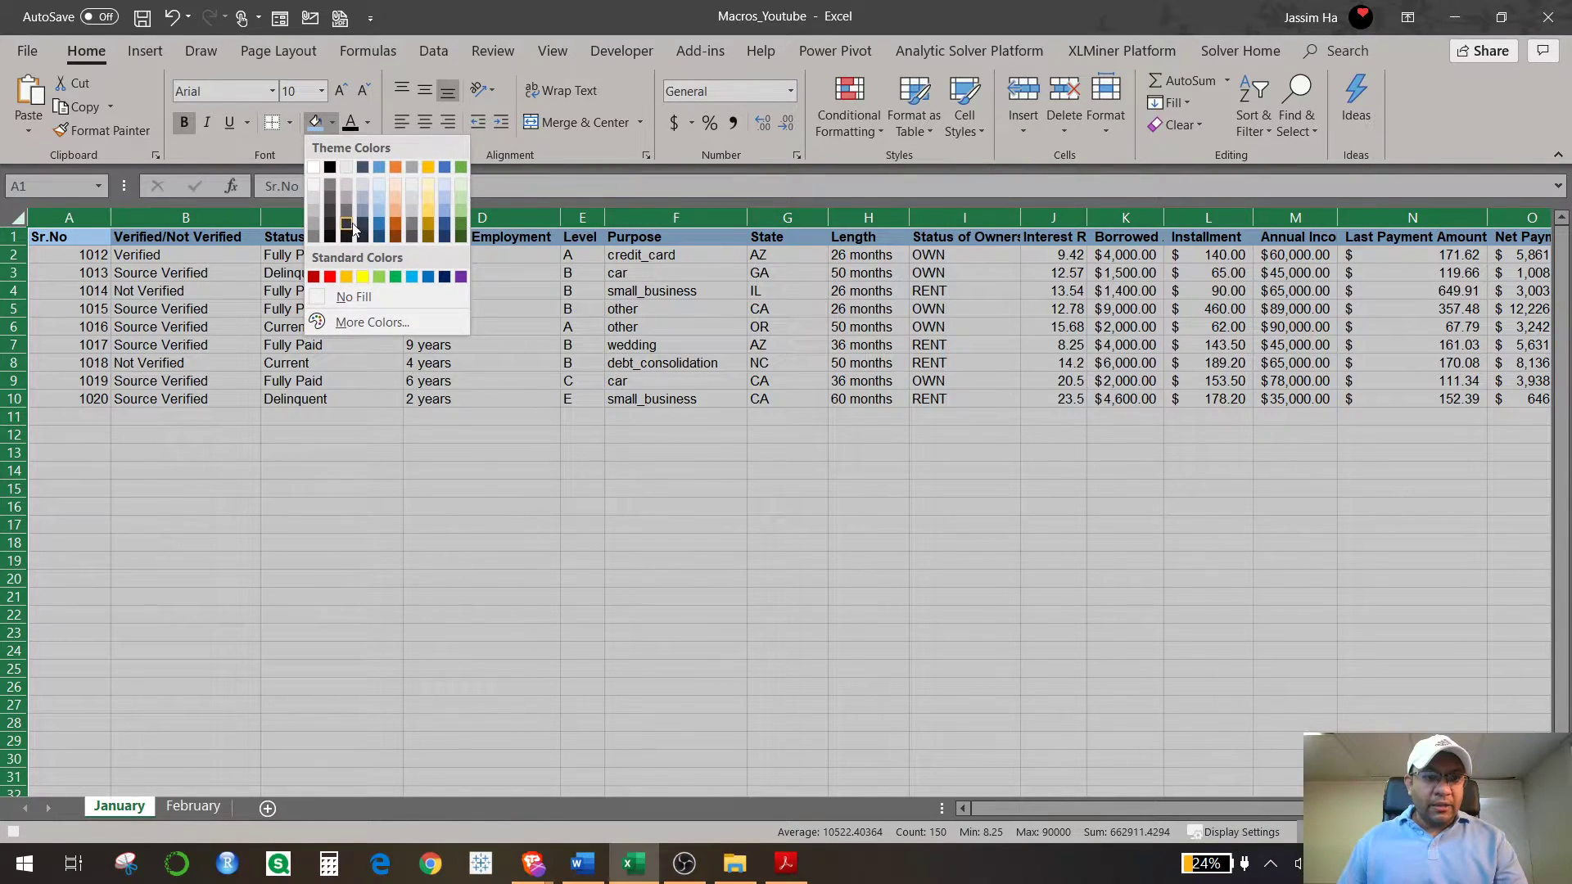
click(314, 167)
click(381, 454)
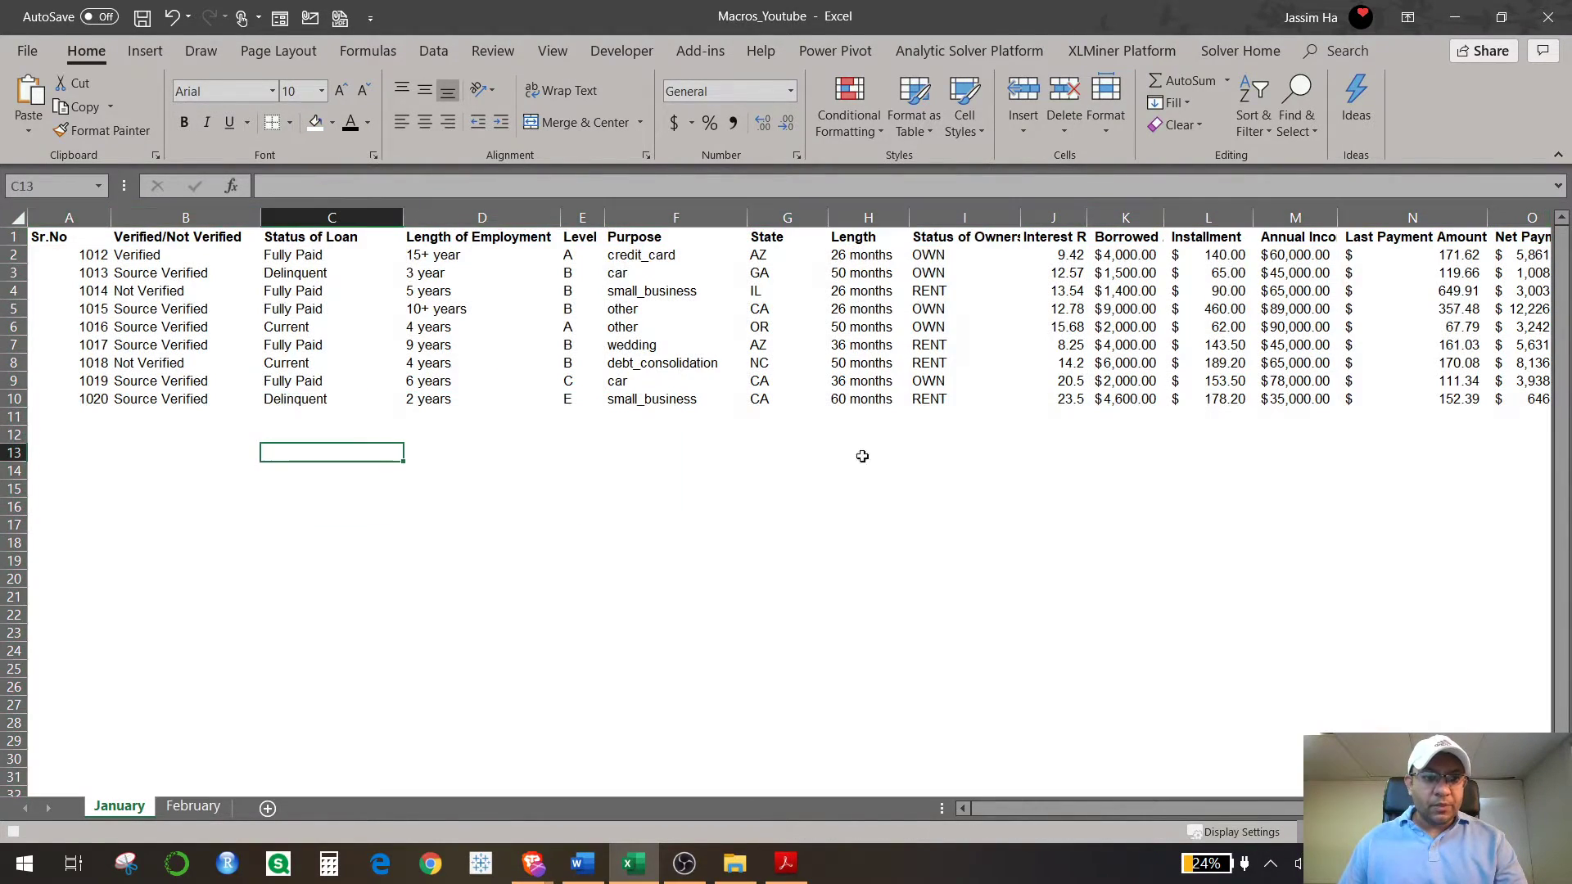
Step: Apply All Borders to the loan table A1:O10
drag(78, 238, 1296, 399)
click(290, 122)
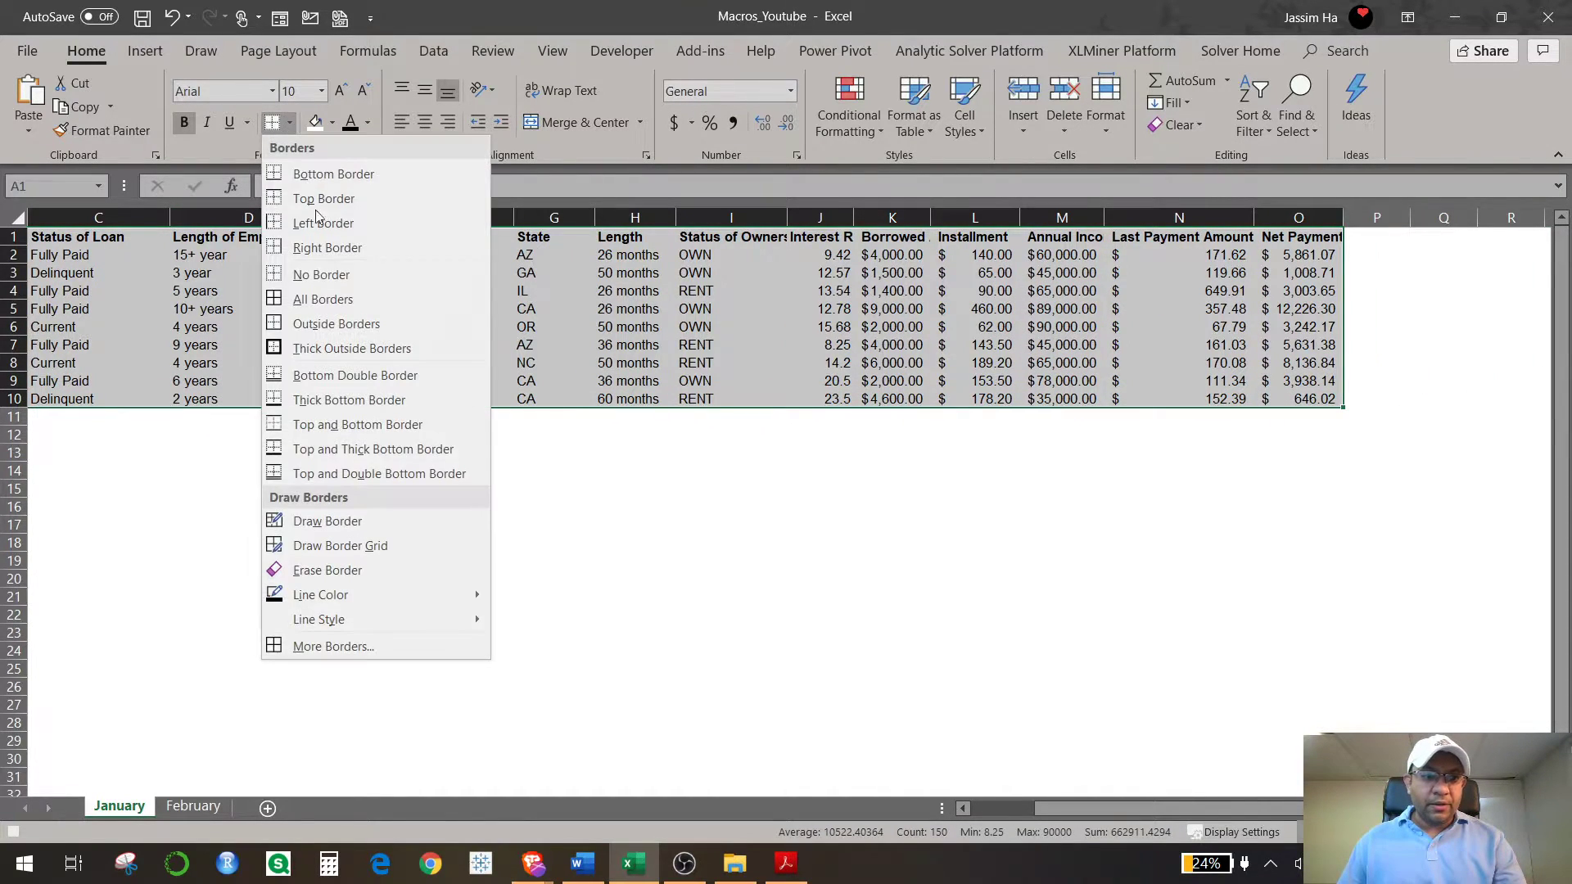
click(327, 300)
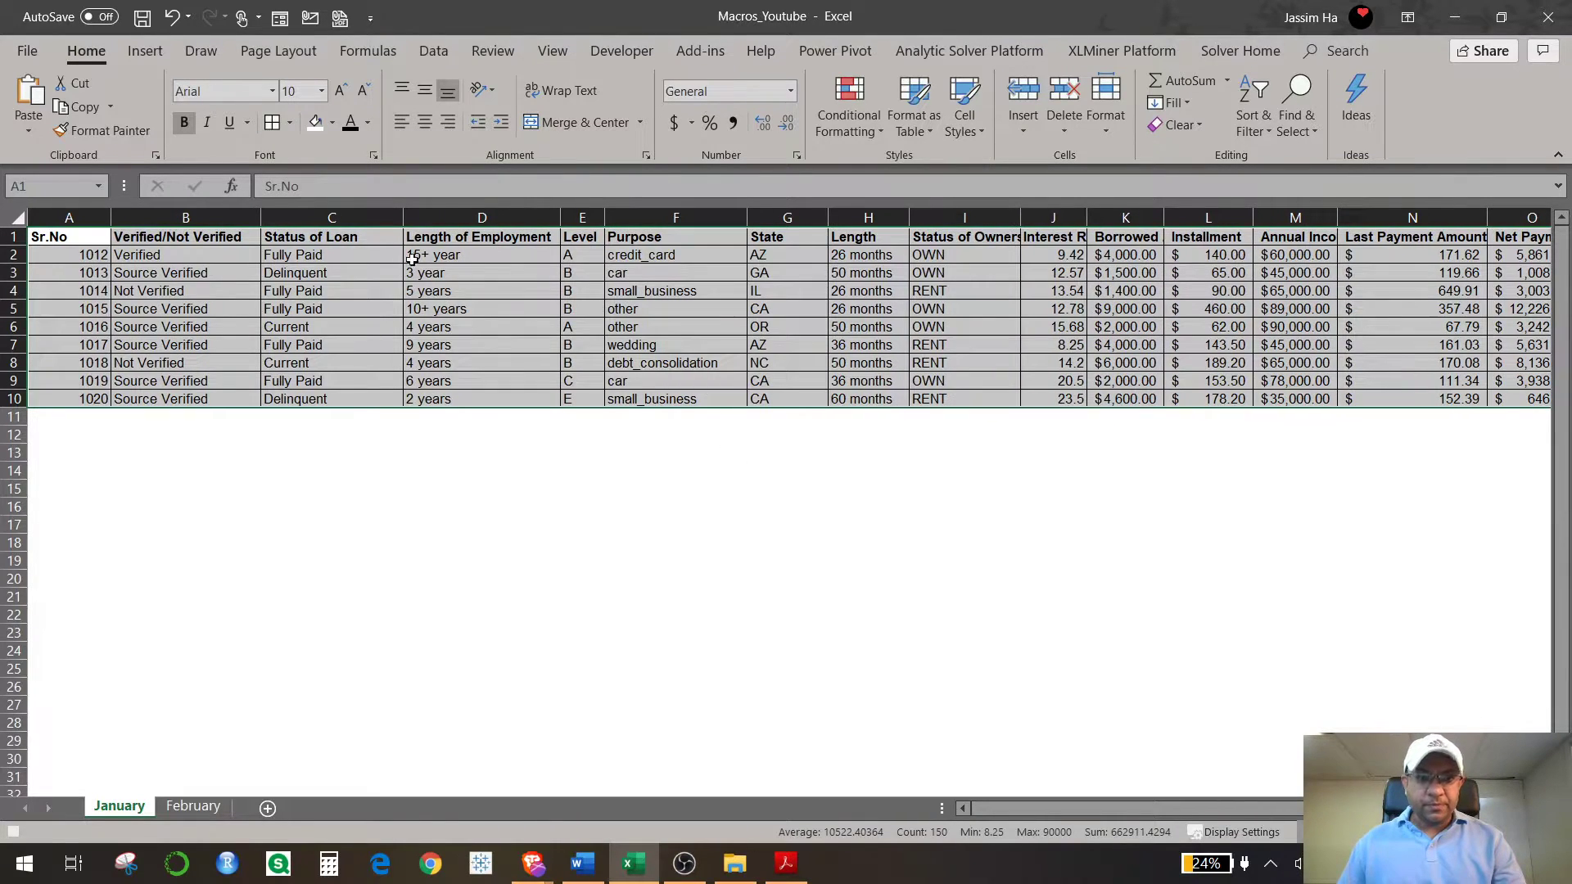
click(469, 276)
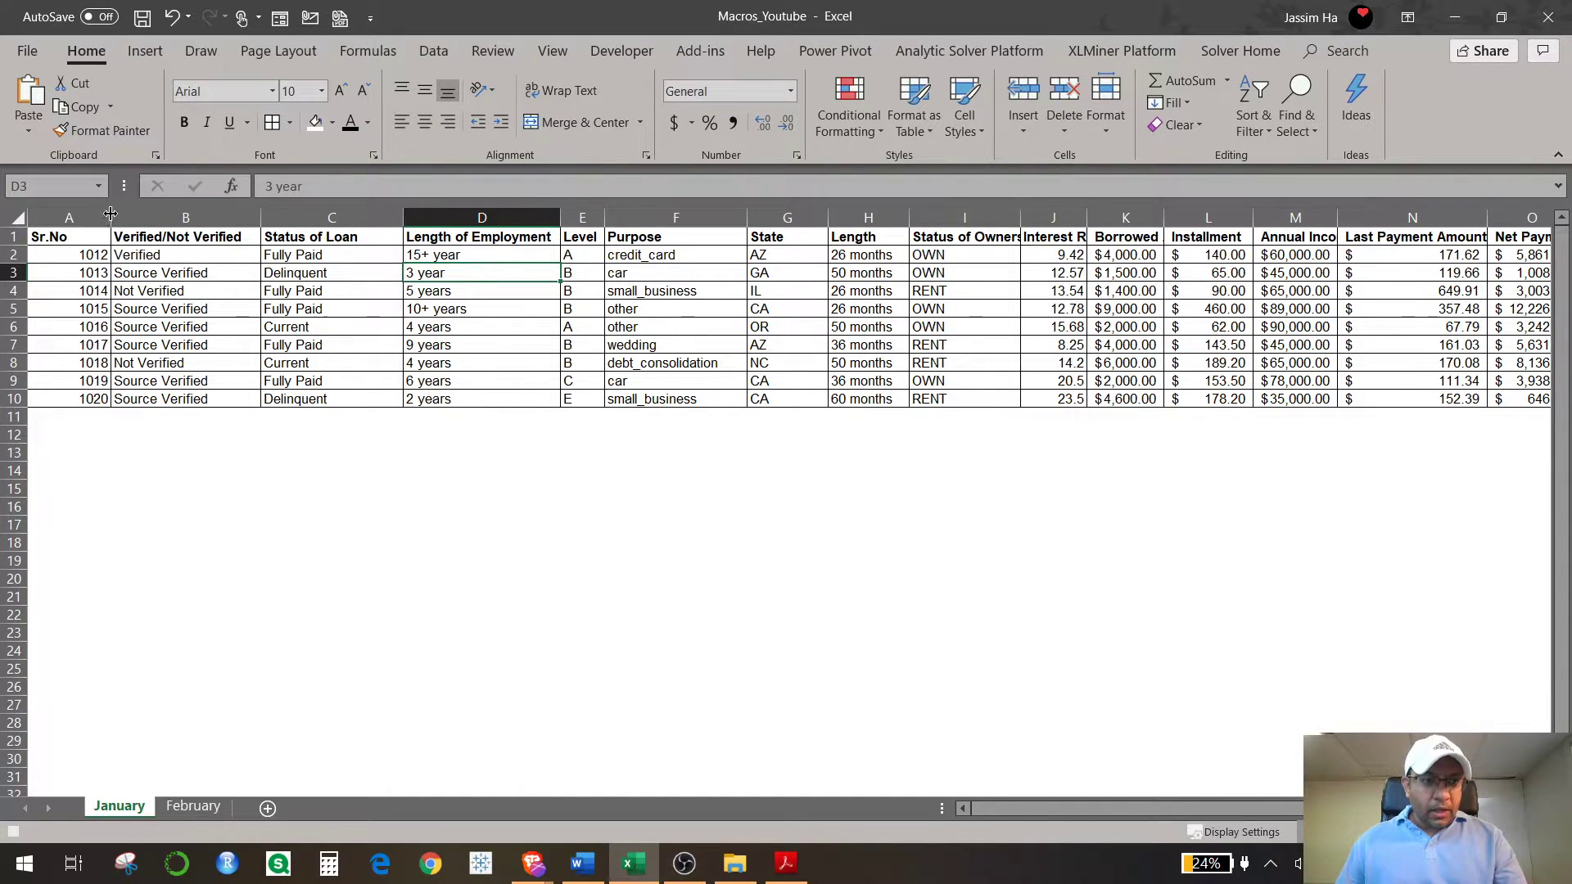
Step: AutoFit all columns so headings like Status of Ownership and Borrowed Amount show fully
click(23, 219)
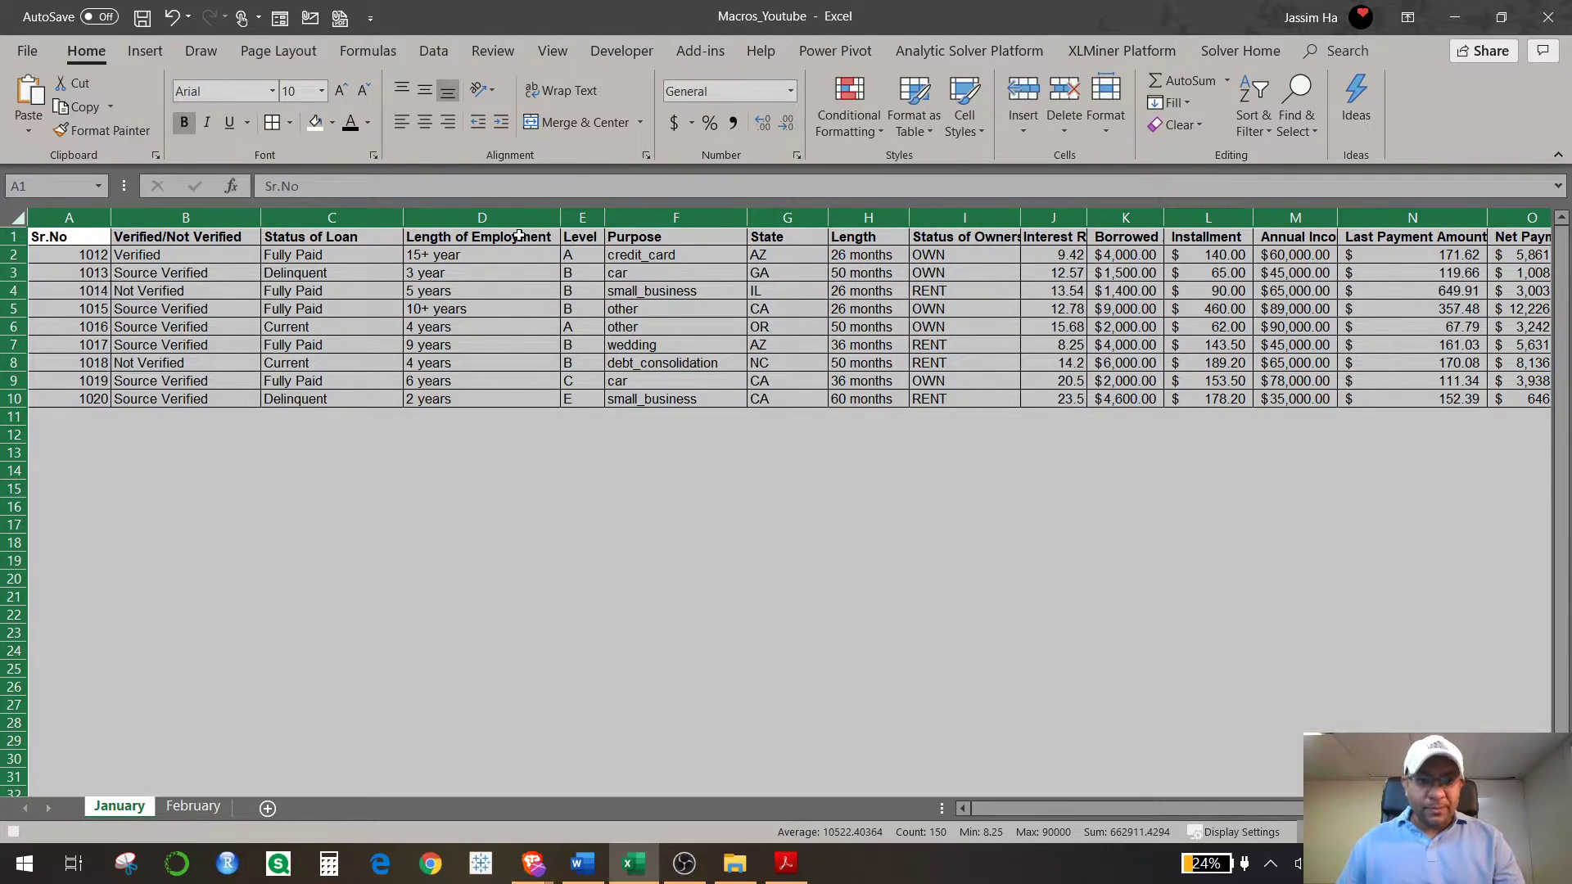
double_click(113, 215)
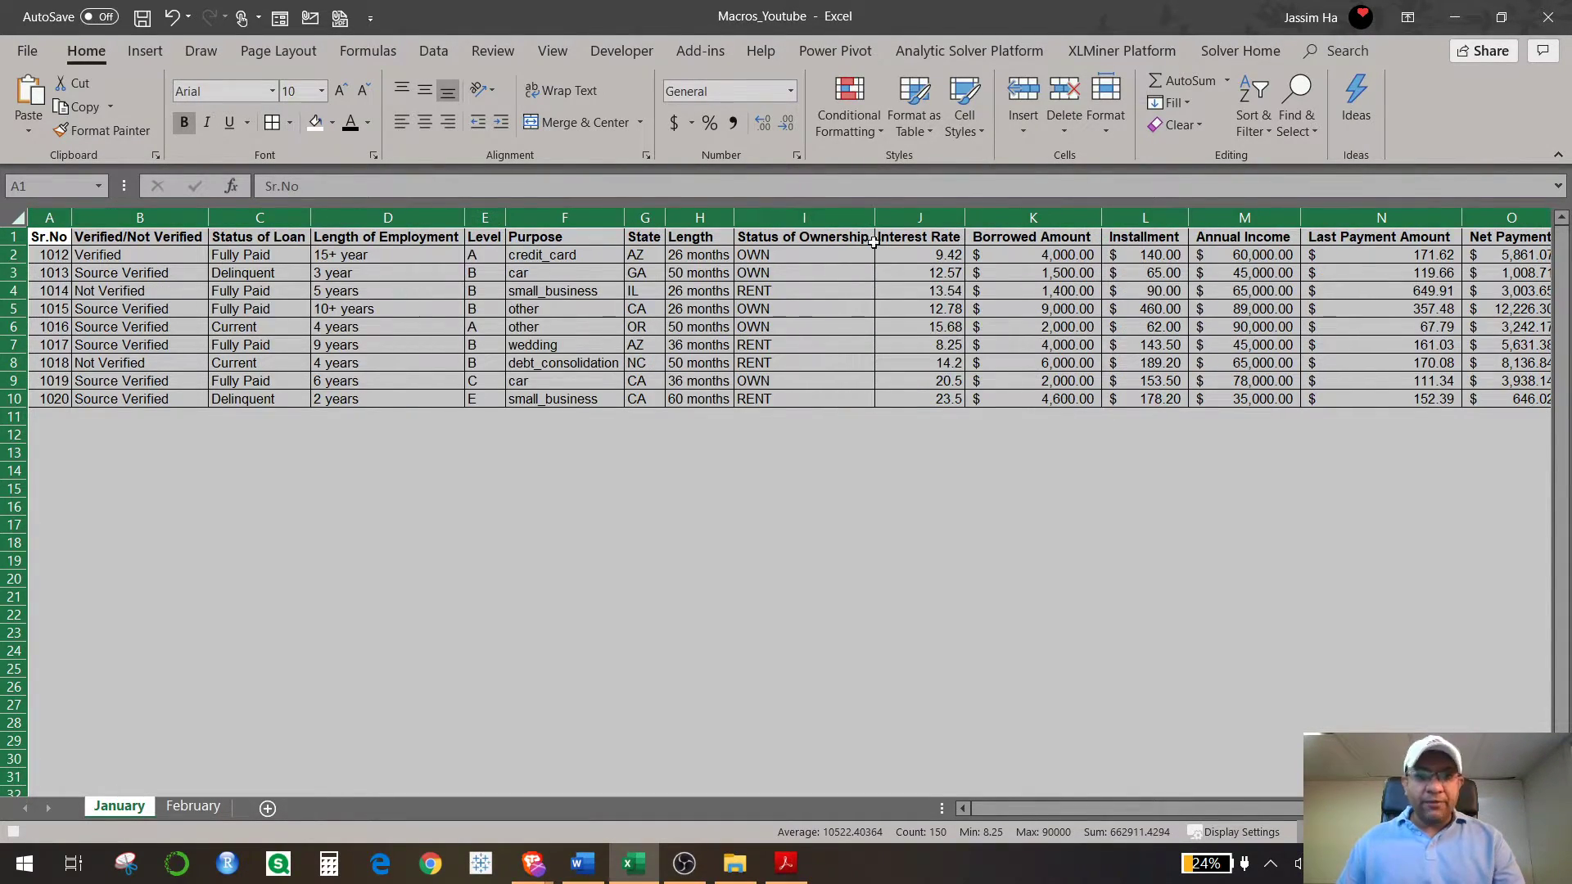
click(807, 254)
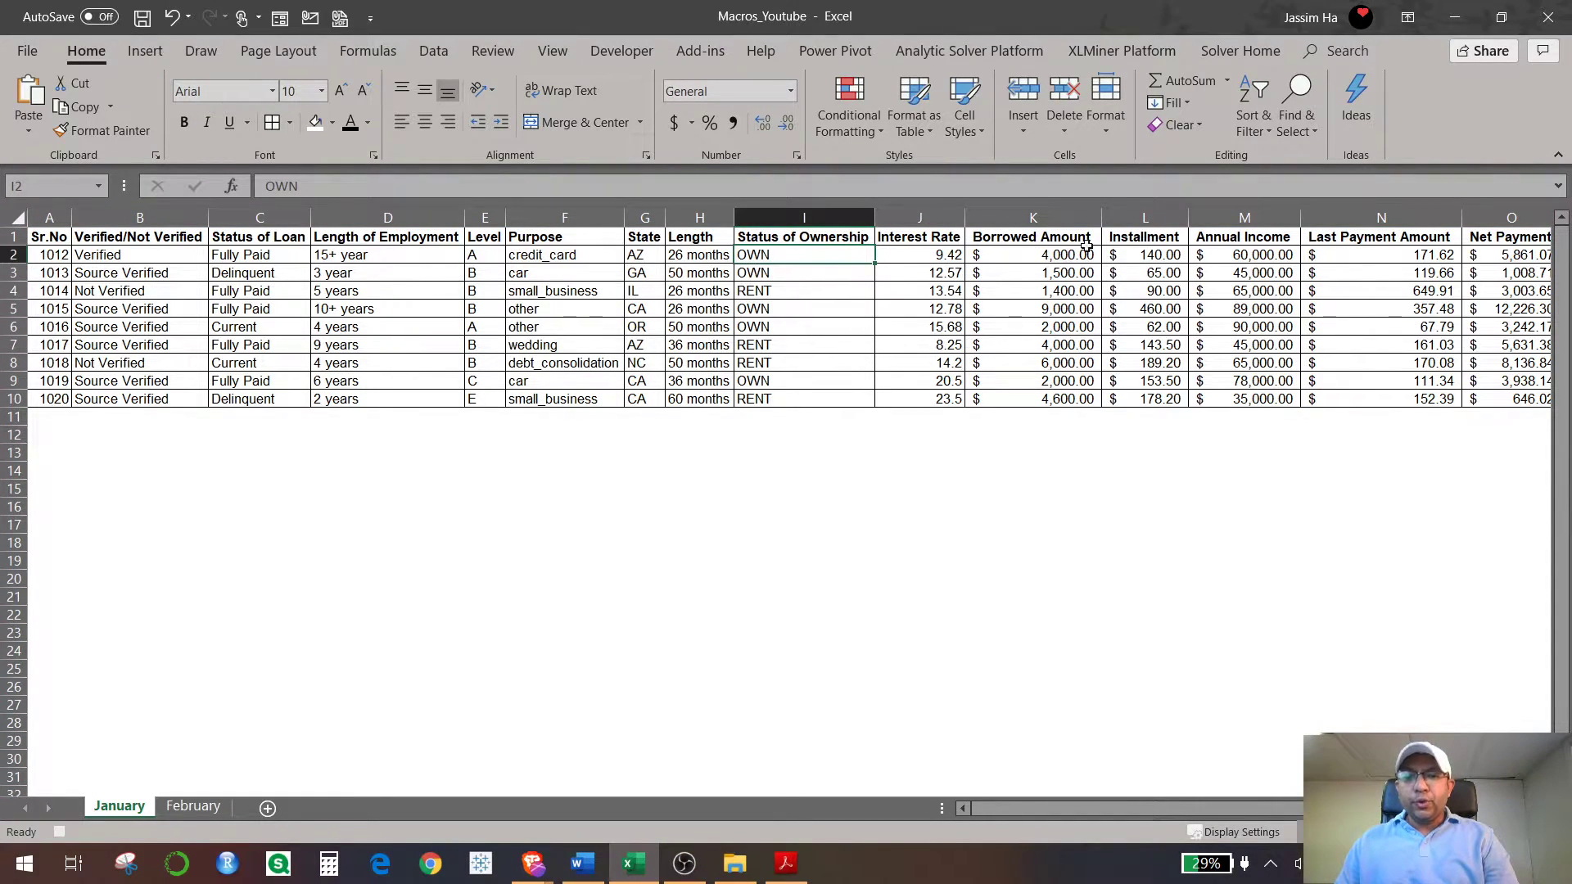
Step: Insert a new column L before Installment headed 'Debt to Income'
click(1142, 217)
right_click(1139, 219)
click(1182, 364)
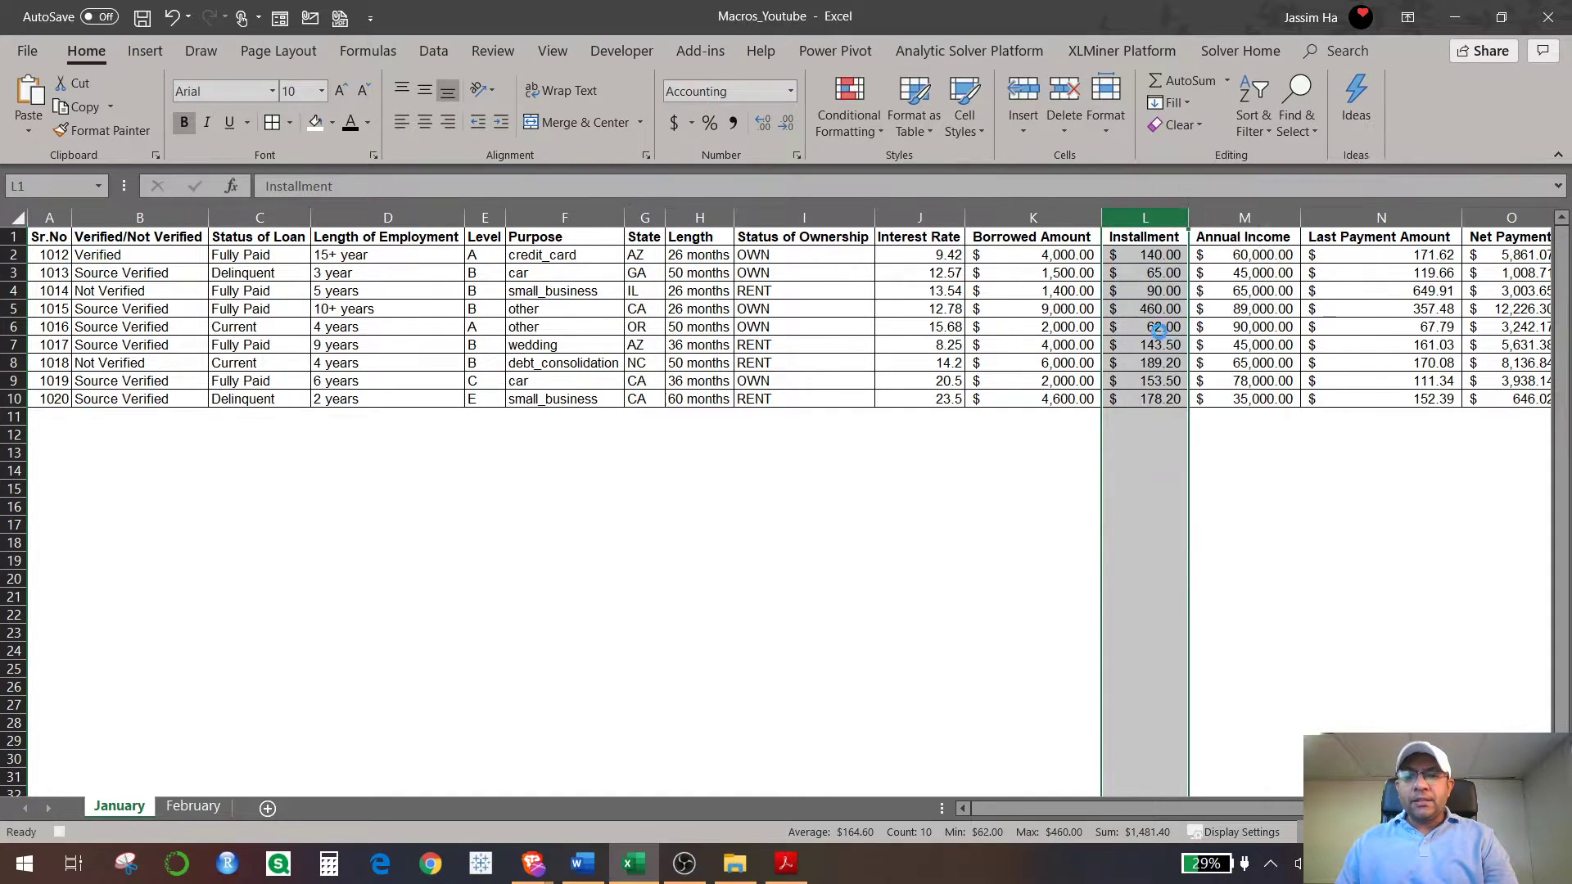
click(1156, 235)
text(D)
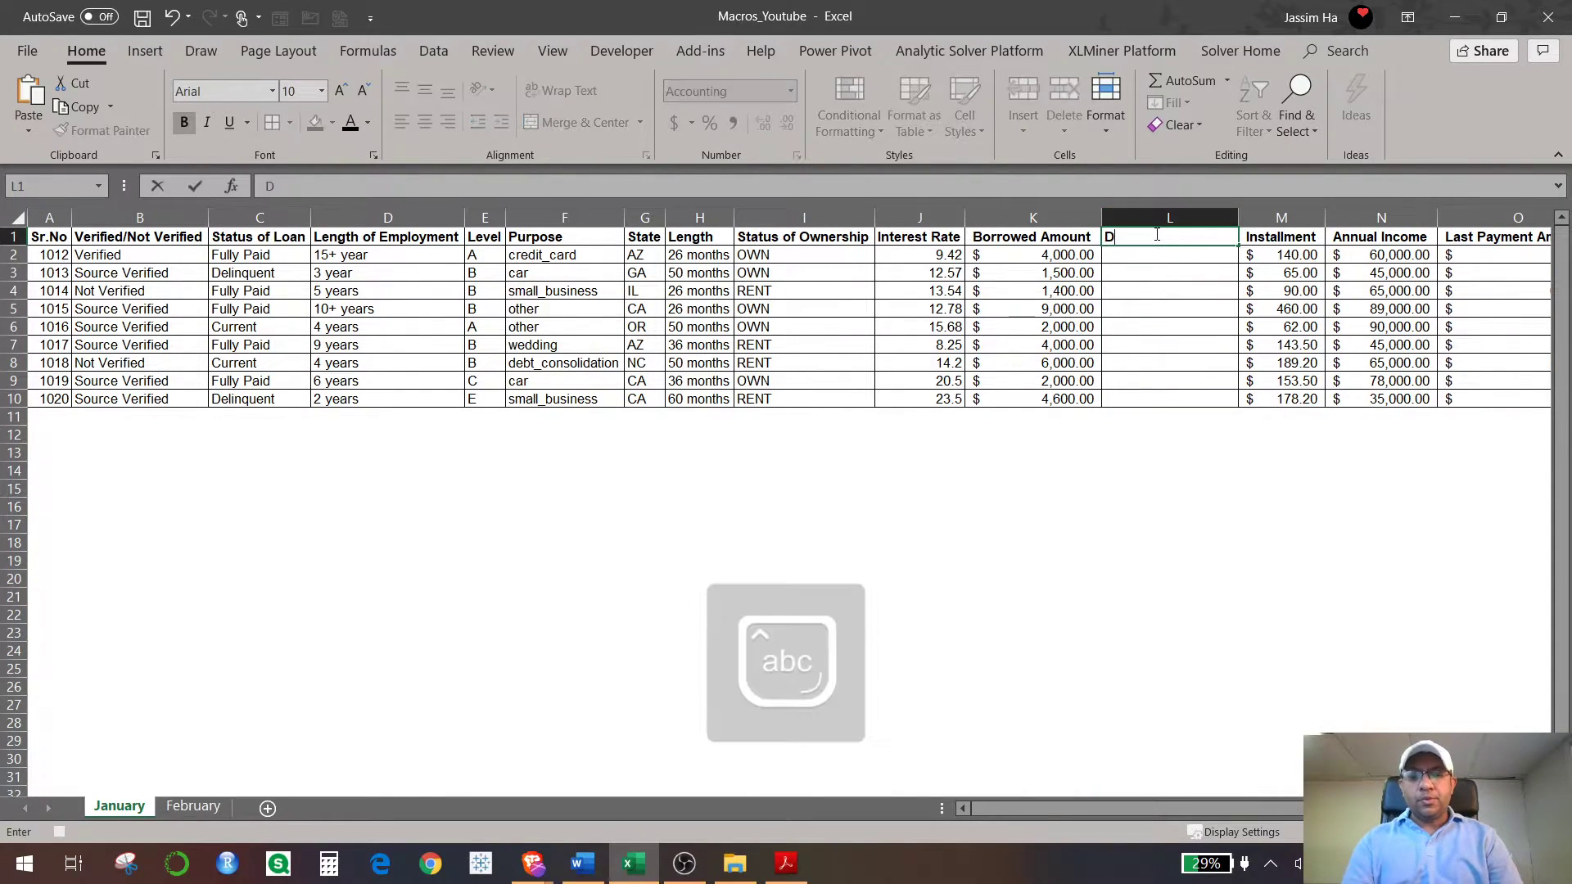
text(ebt to i)
key(BackSpace)
key(Caps_Lock)
text(I)
key(Caps_Lock)
text(ncome)
key(Return)
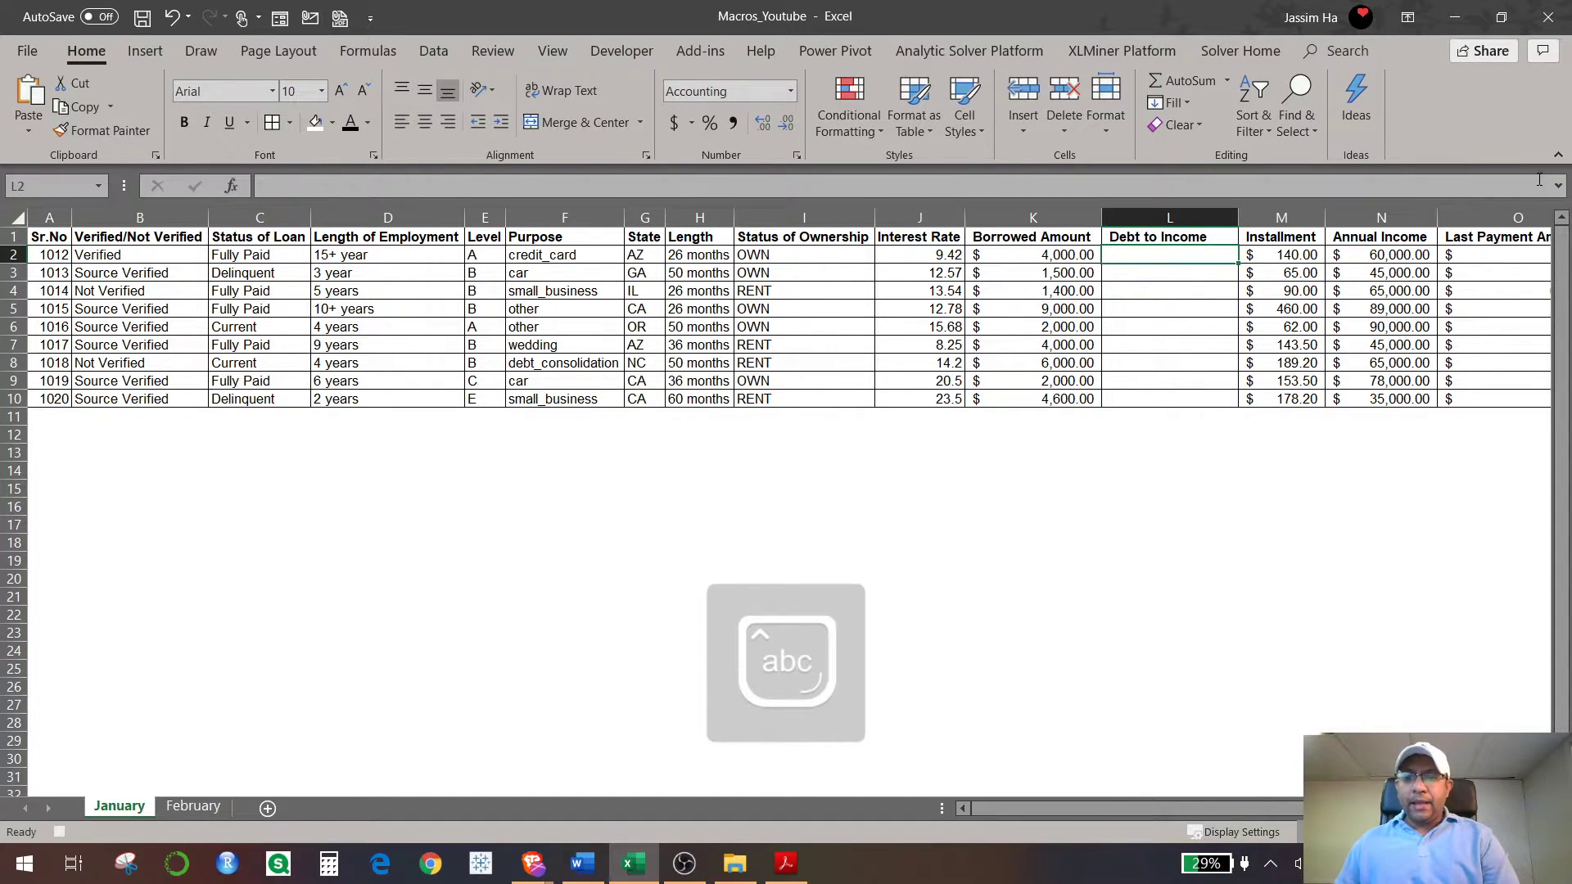
Step: Enter =M2/(N2/12) in L2, giving a debt-to-income ratio of 0.03
text(=)
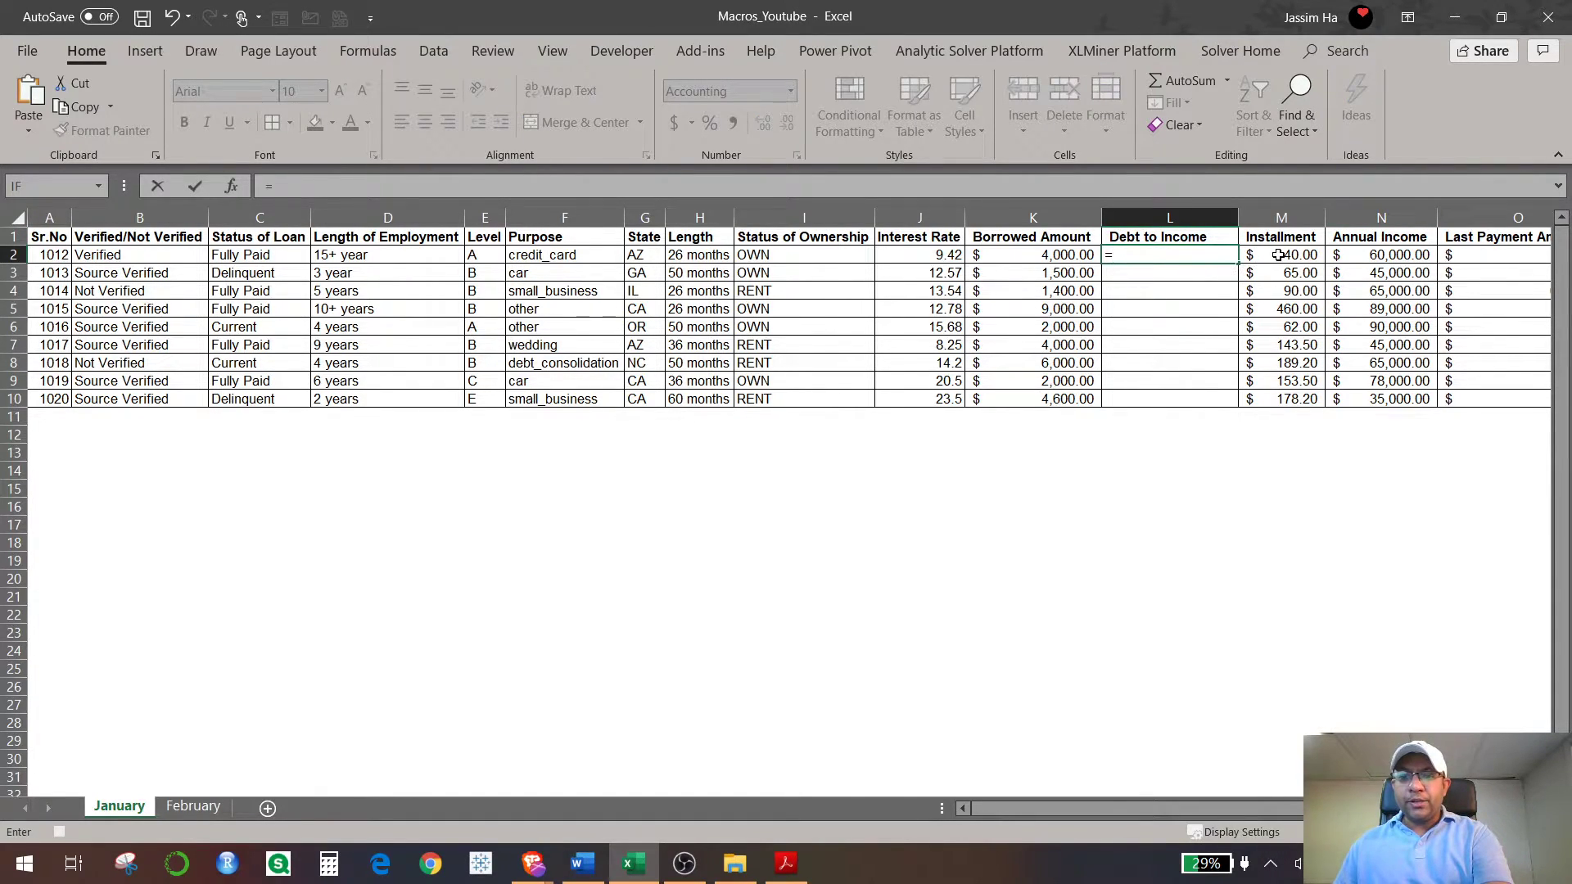
click(1278, 255)
text(/)
click(1379, 260)
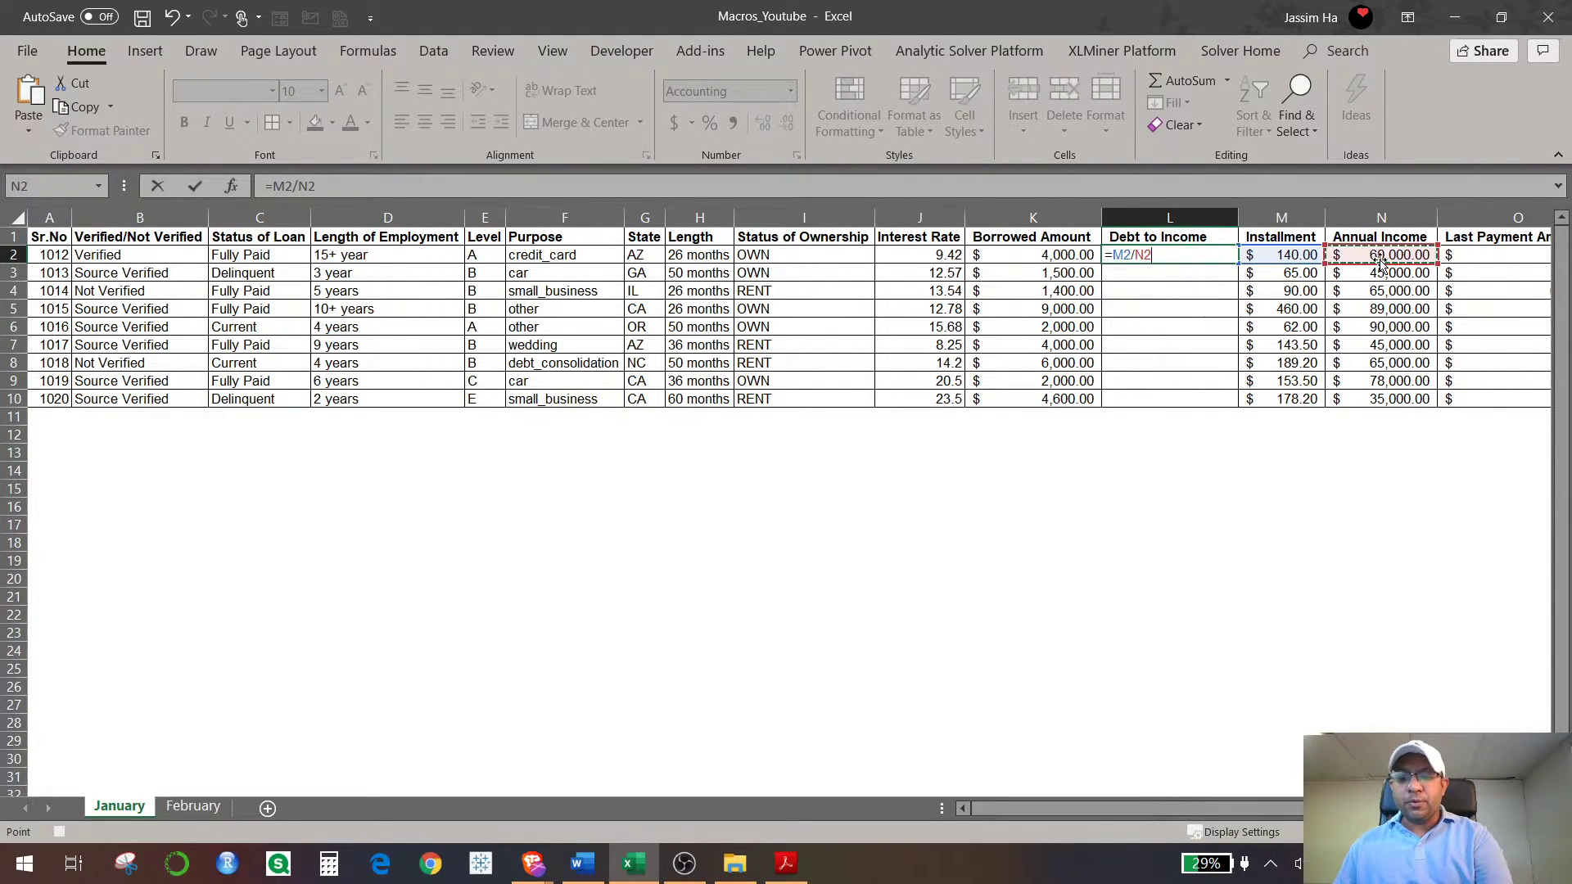
text(/)
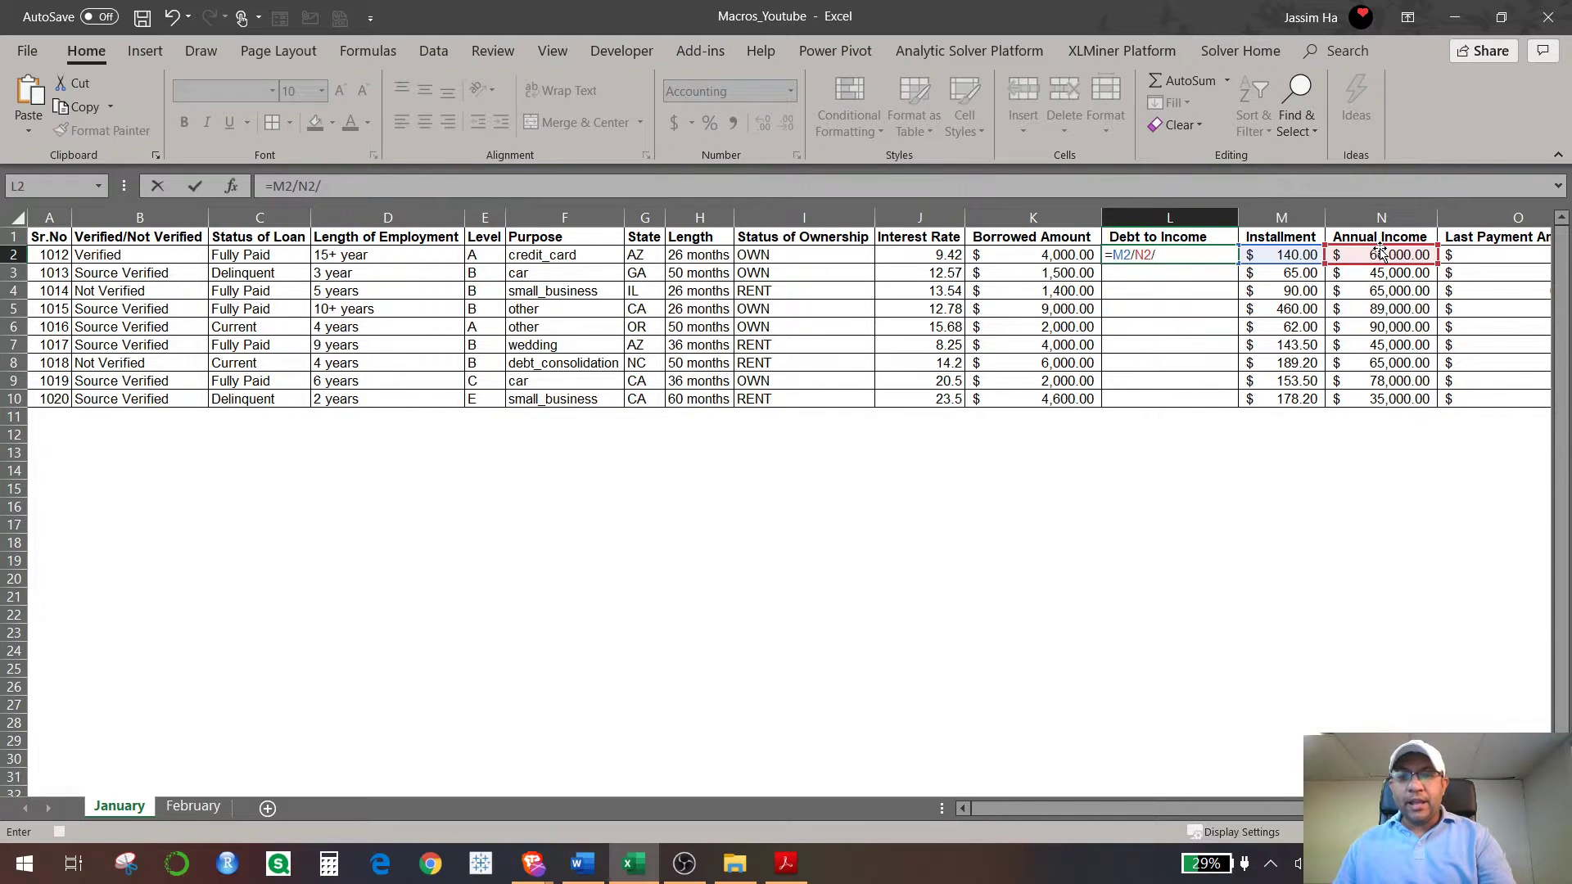
text(12)
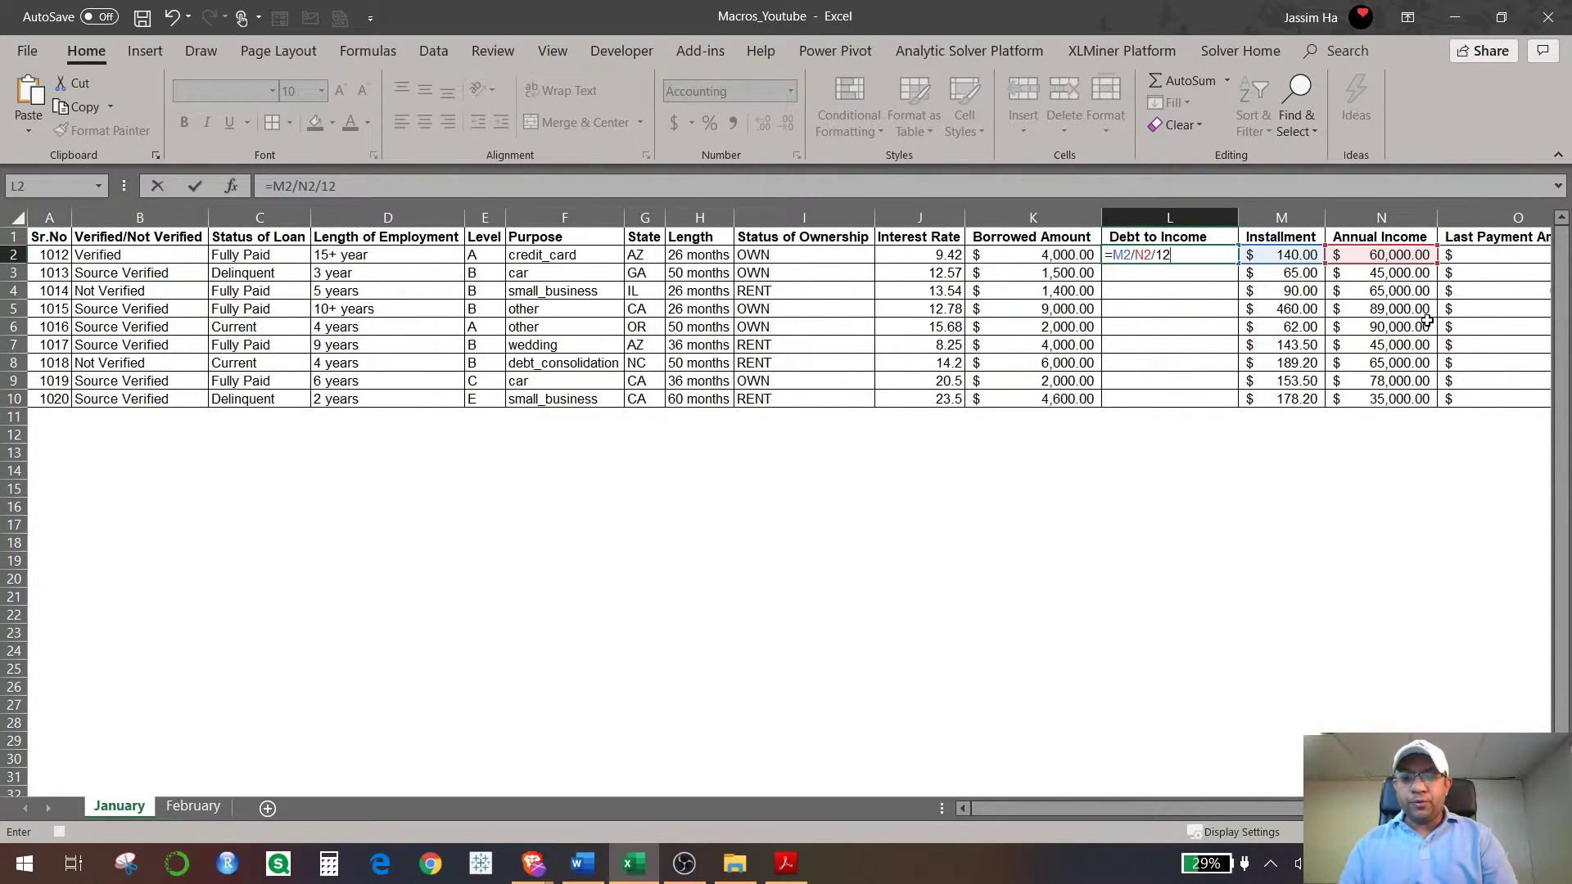
key(Left)
key(Left)
key(Right)
key(Right)
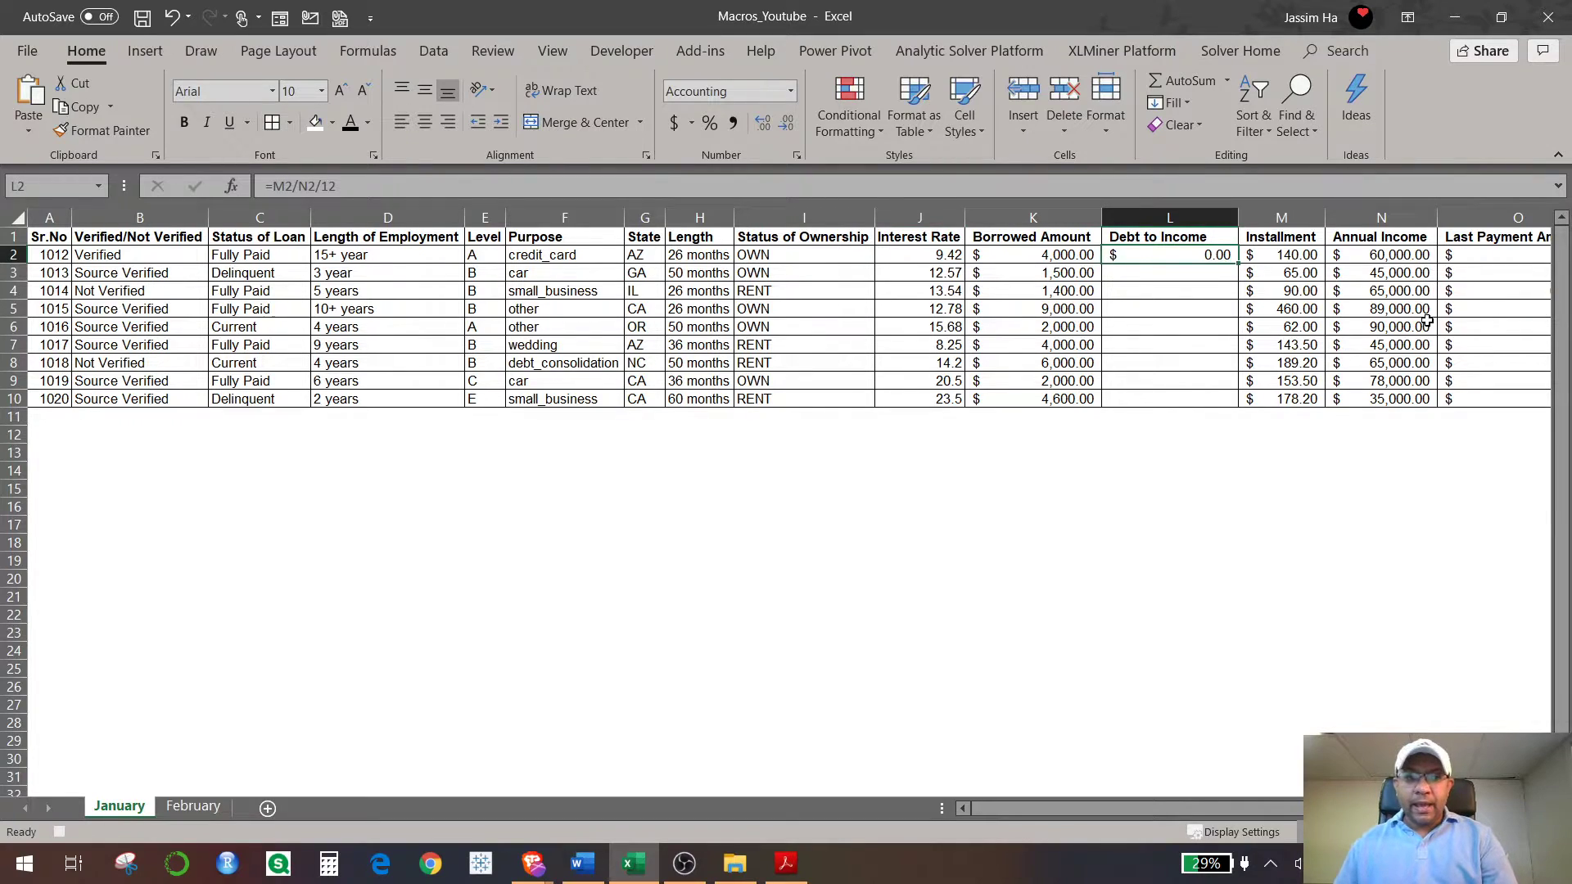
click(299, 186)
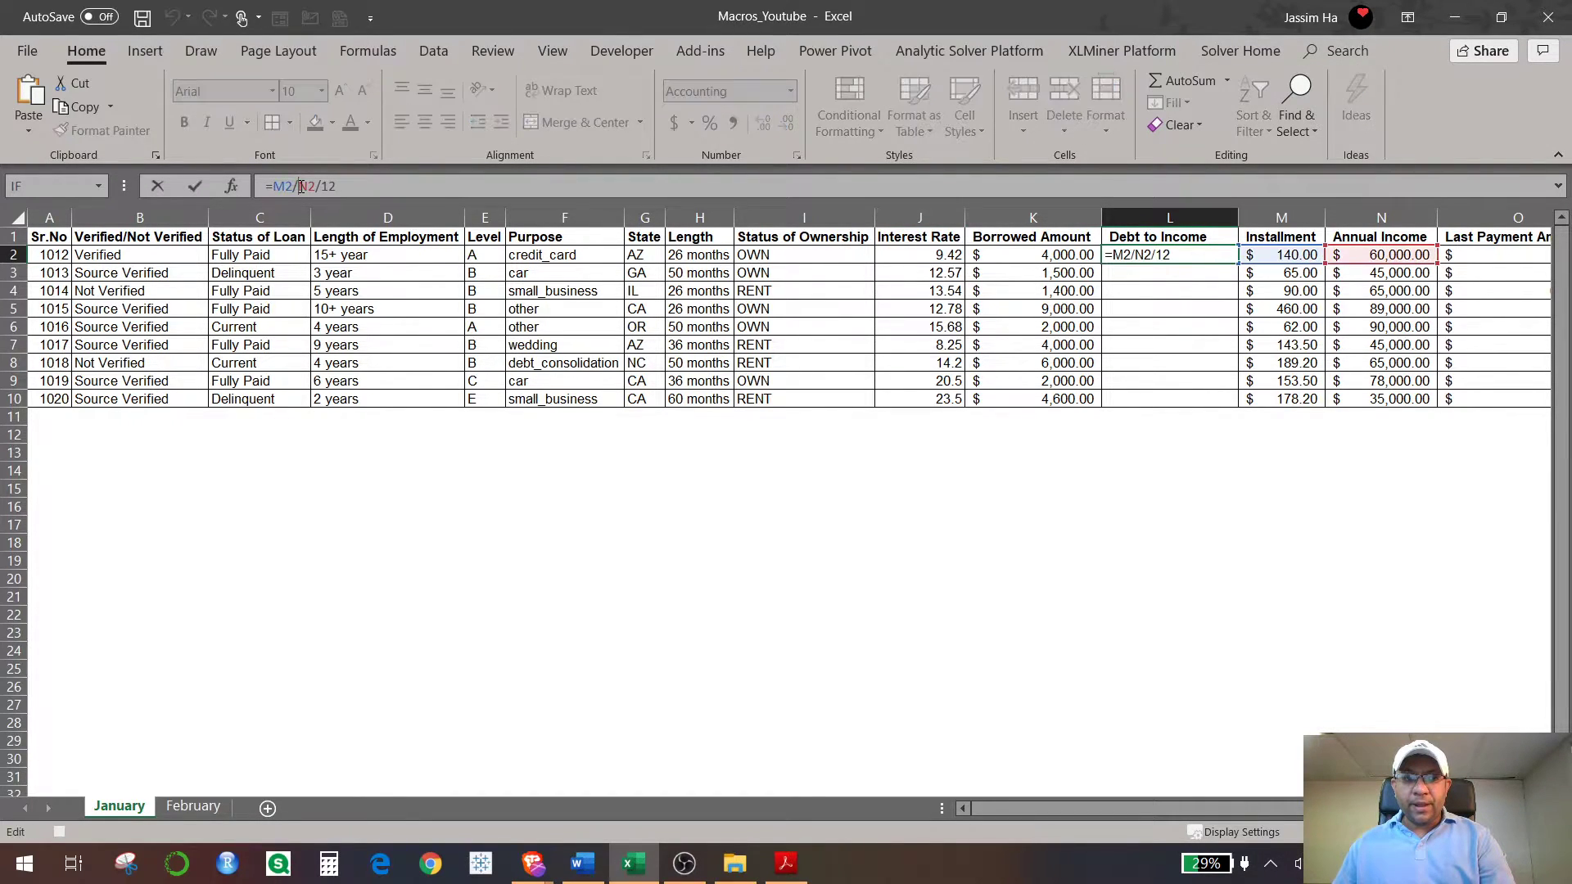
text(()
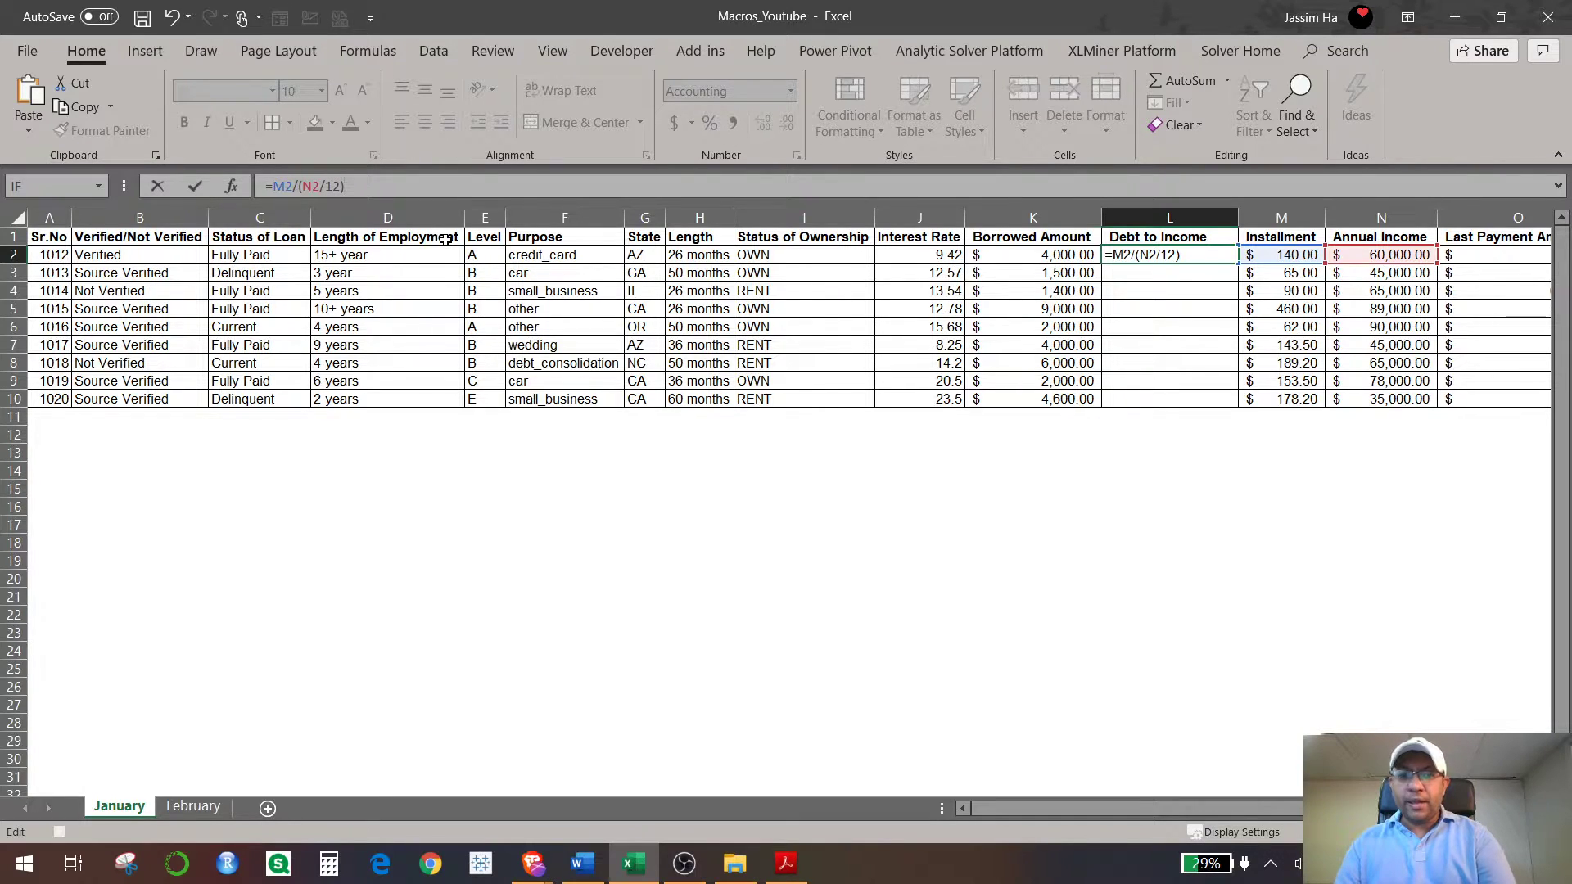
key(Return)
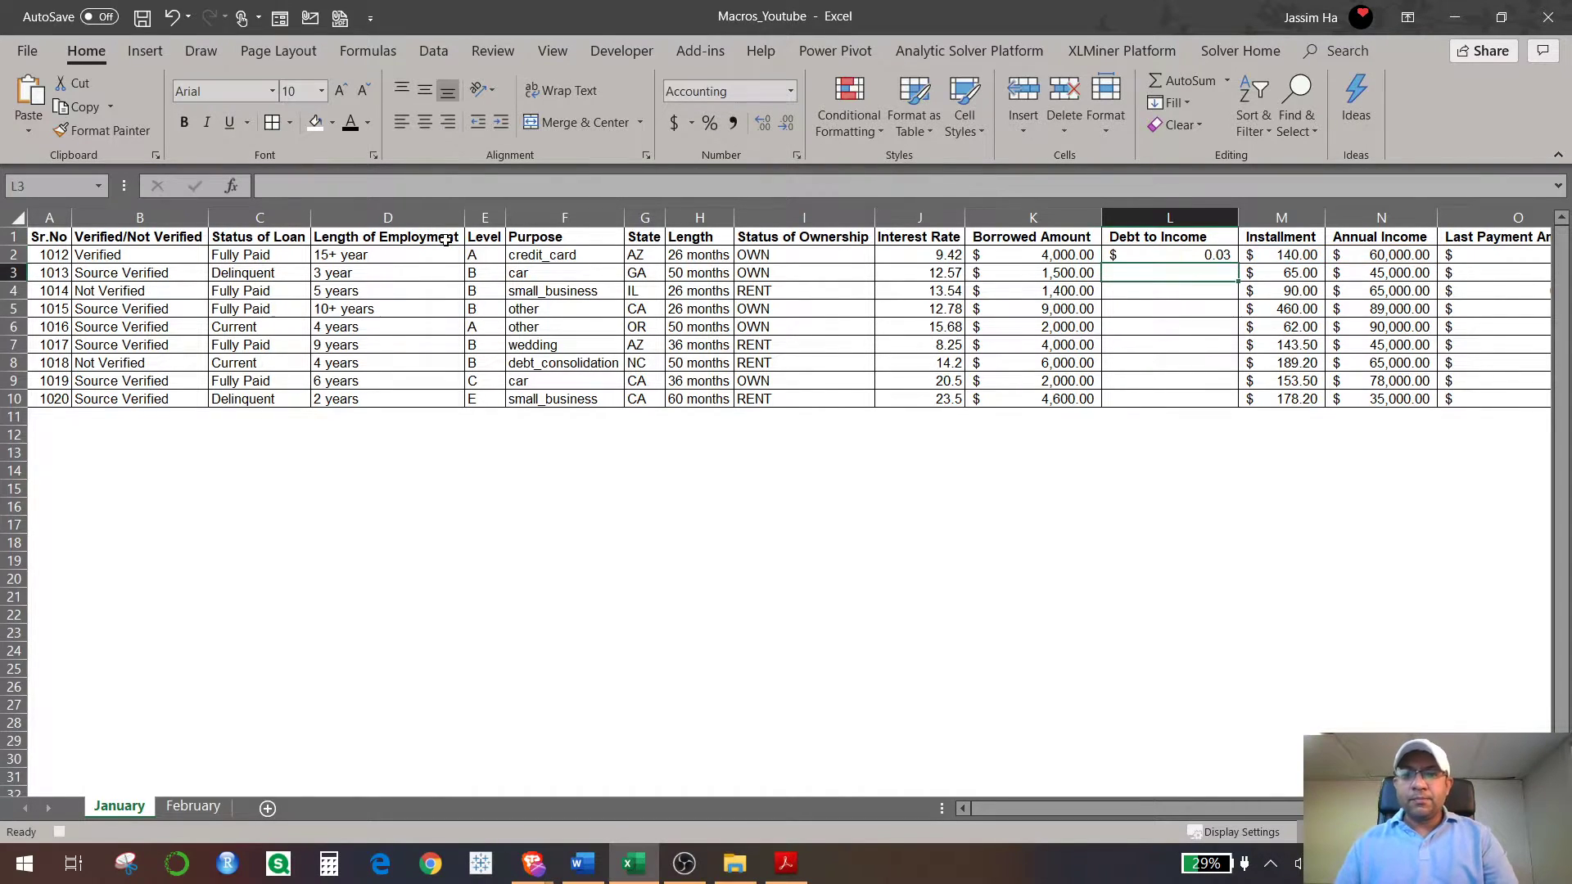
click(1206, 254)
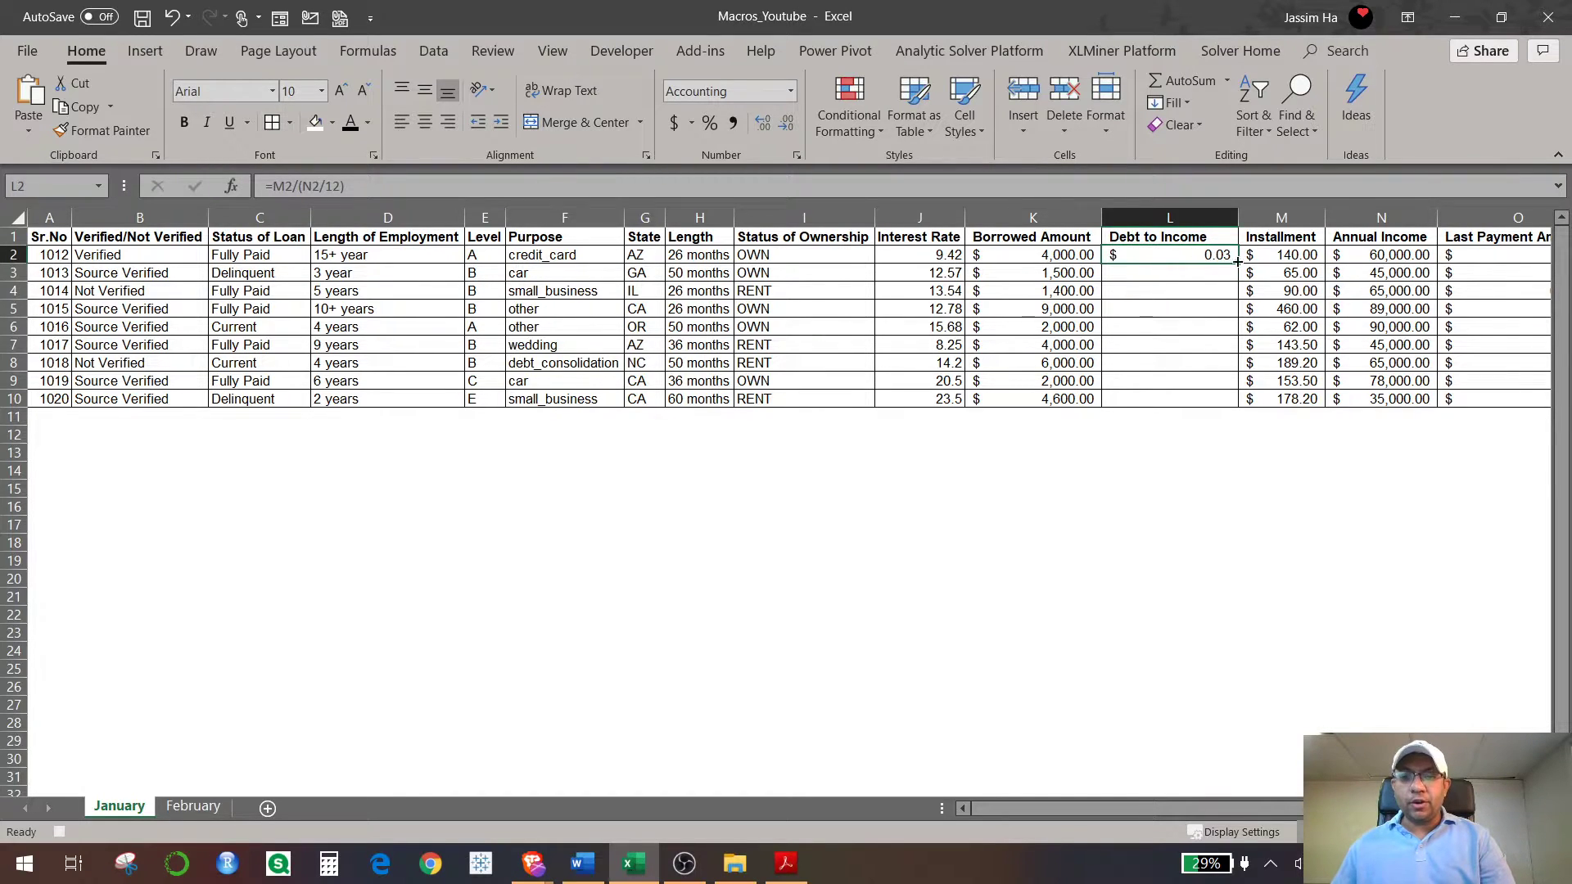
Step: Copy the Debt to Income formula down to L10 and format L2:L10 as percentages
double_click(1238, 263)
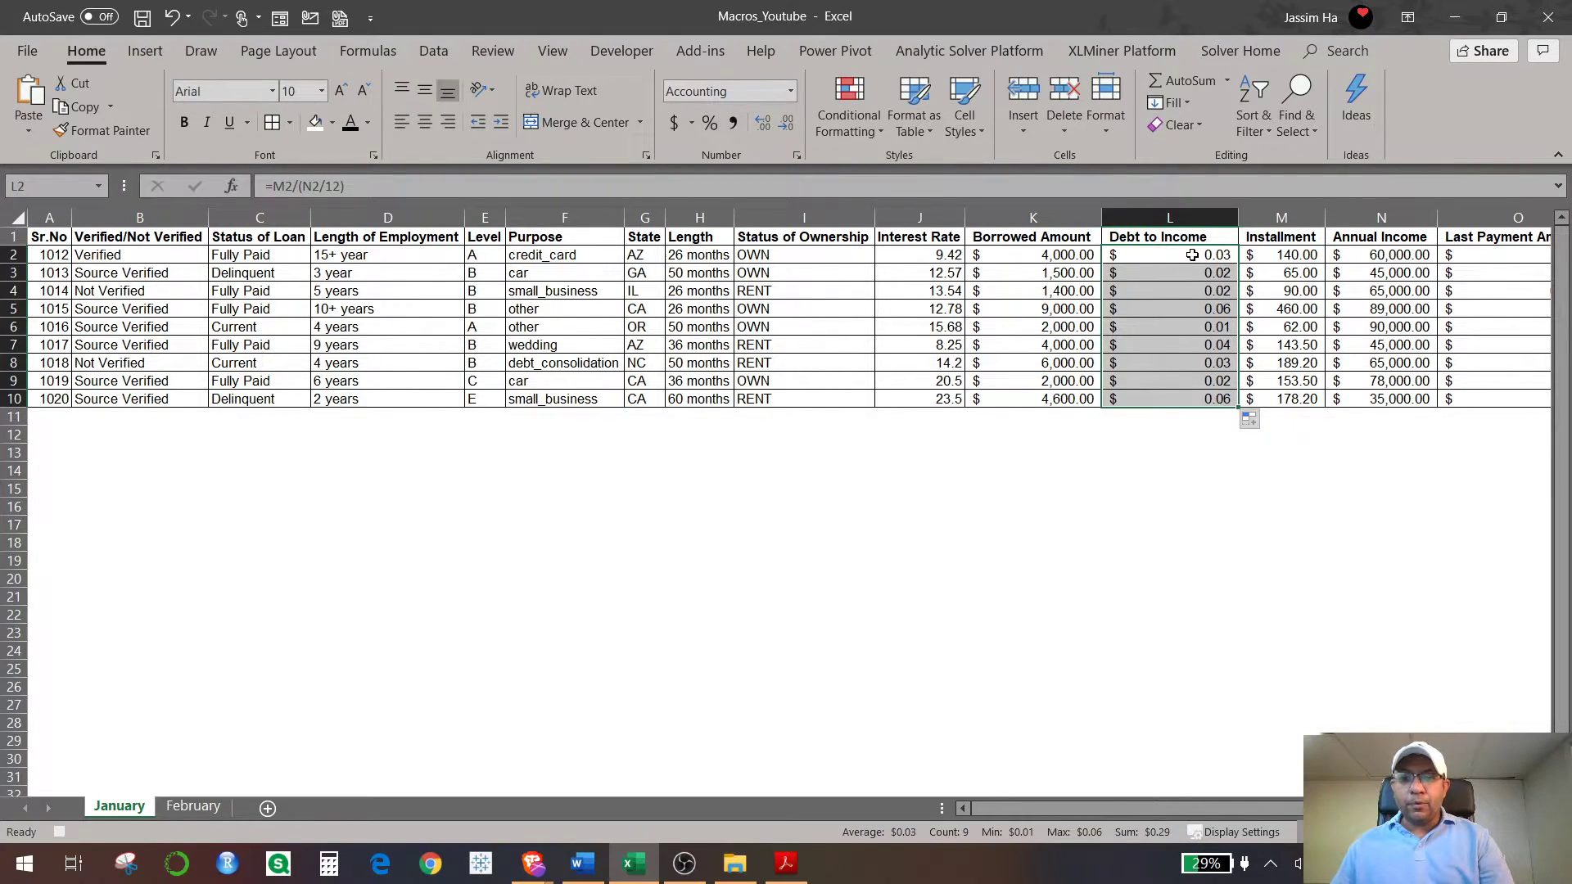
click(706, 125)
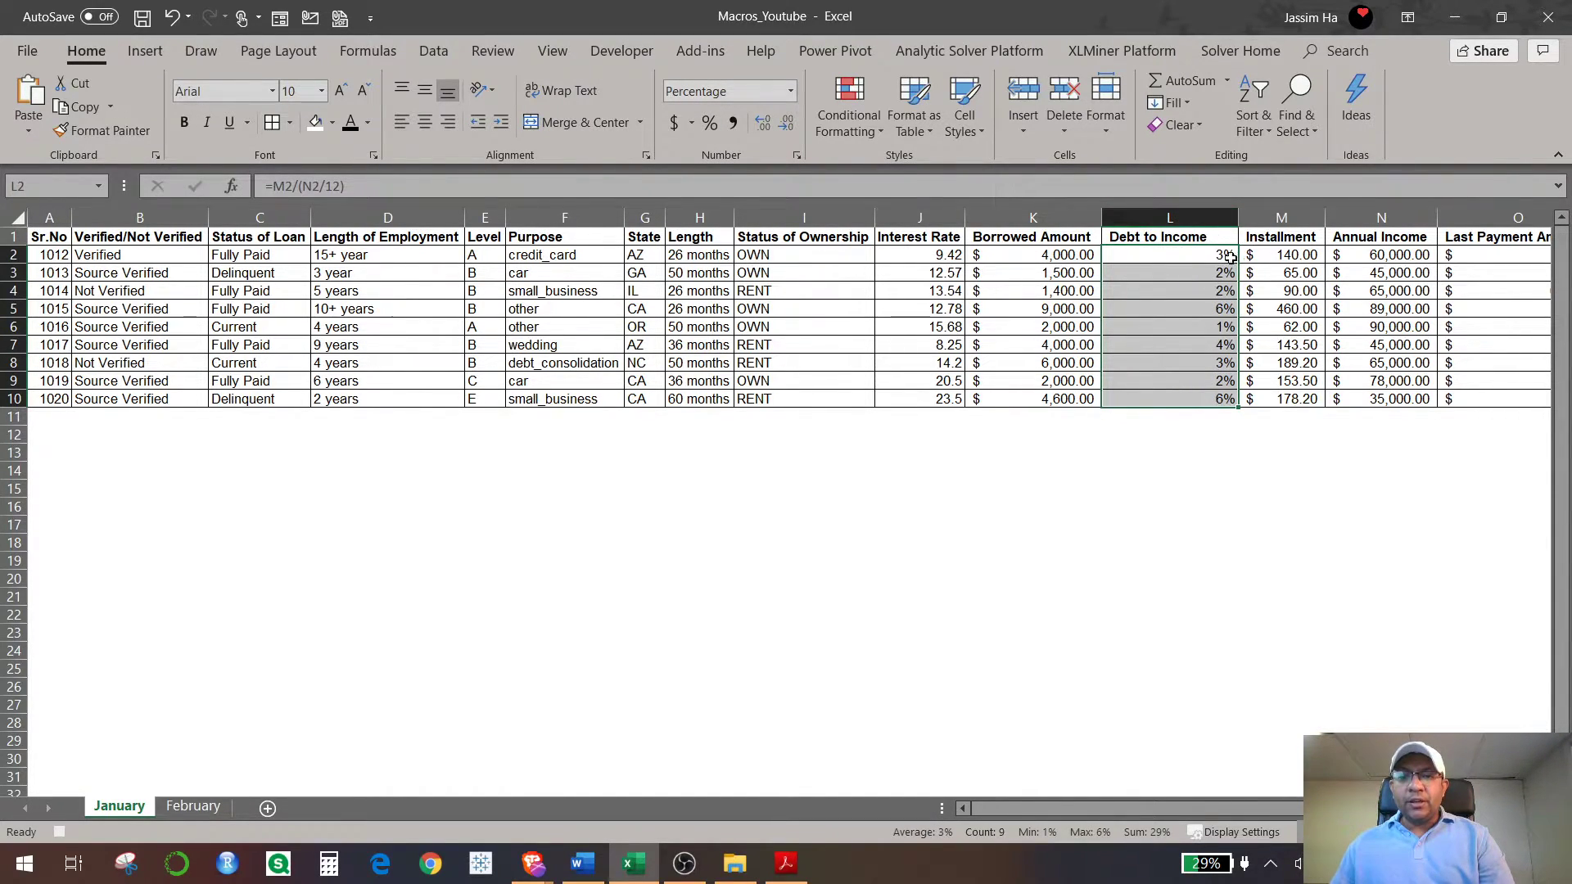
drag(1204, 259, 1207, 393)
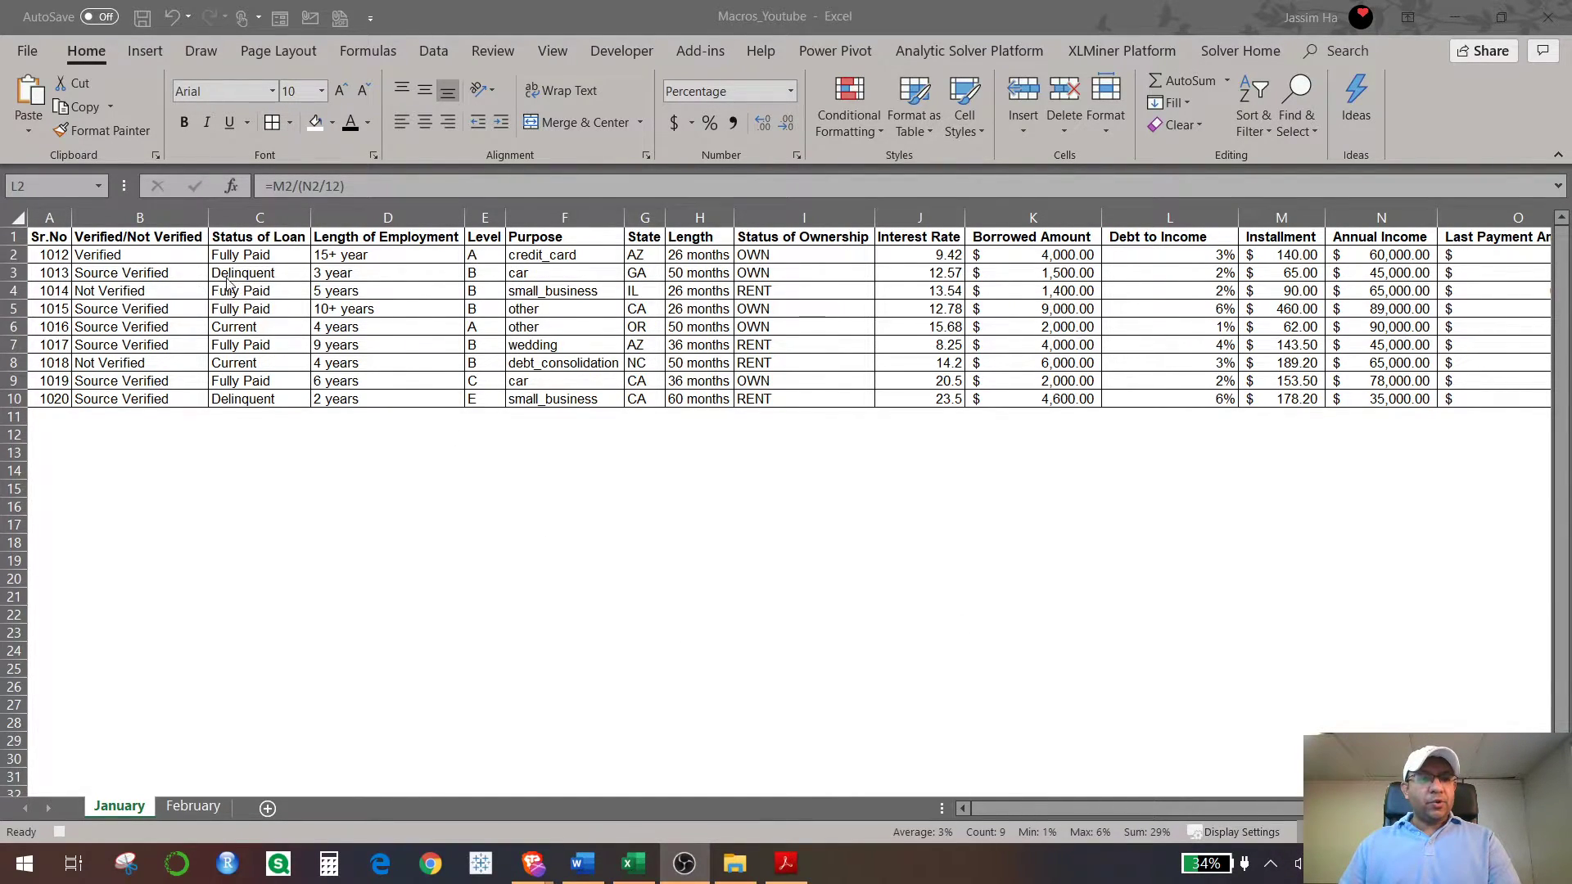
Step: Set up Replace with Delinquent as the search term and Charged Off as replacement
click(259, 275)
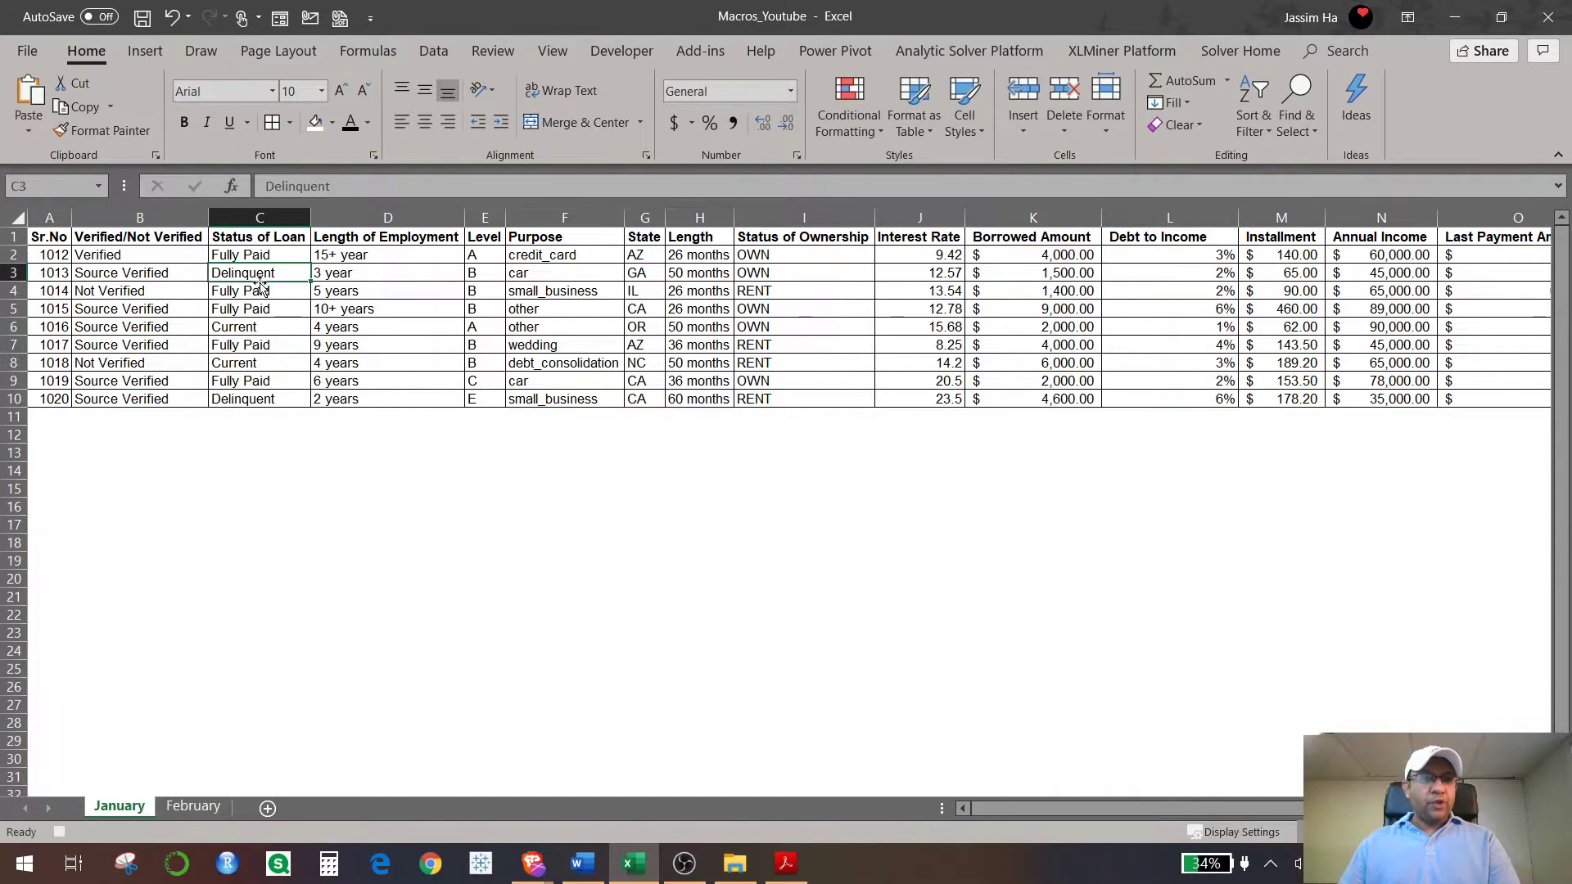
key(ctrl+f)
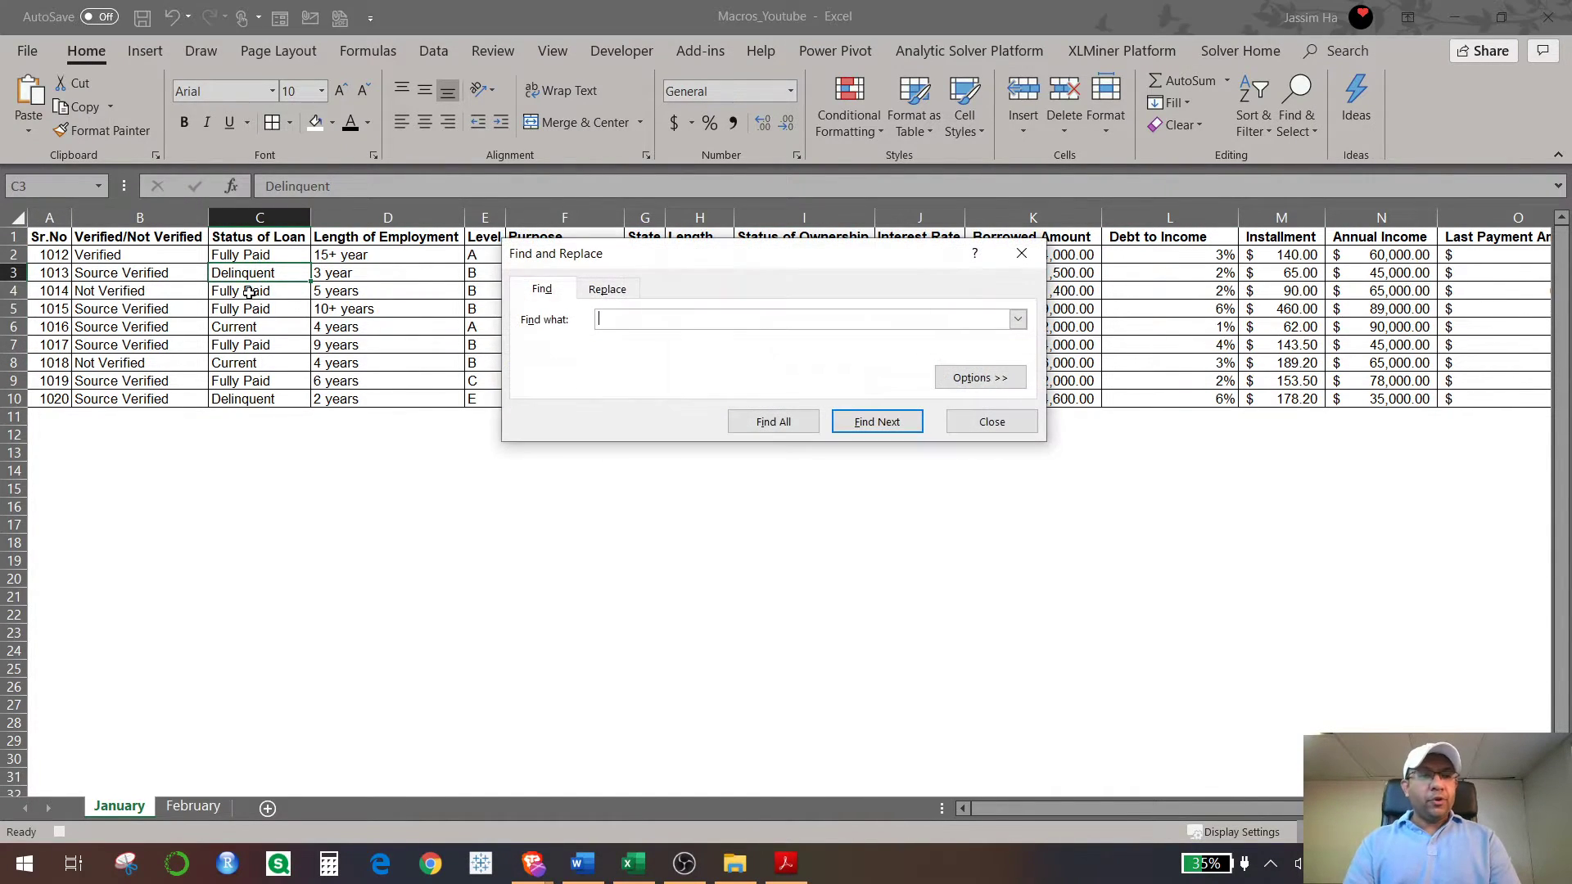
click(604, 293)
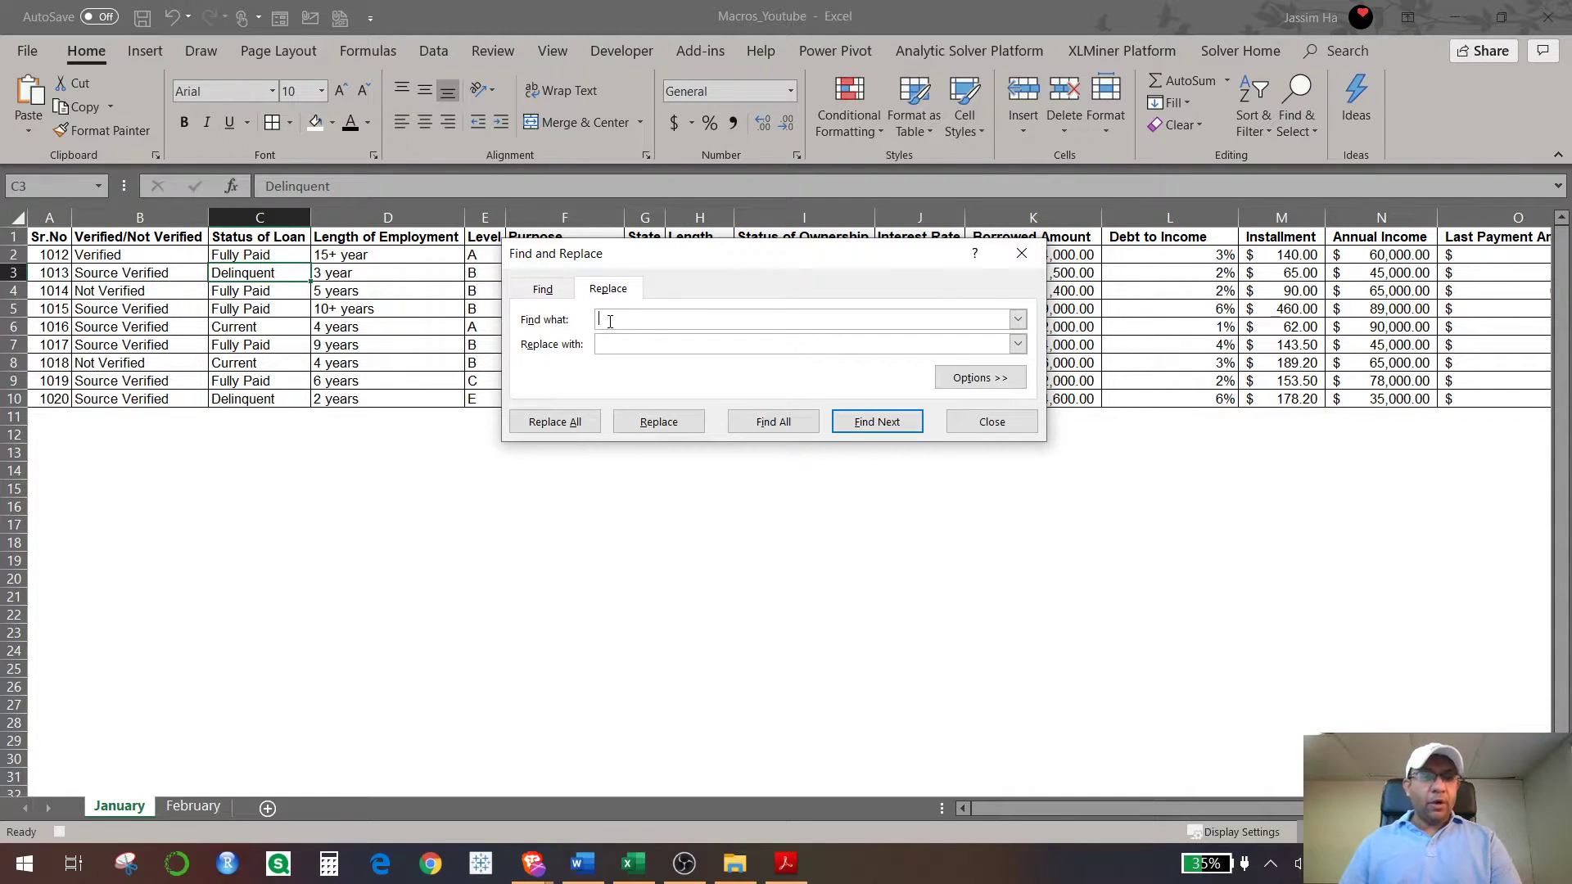
key(Tab)
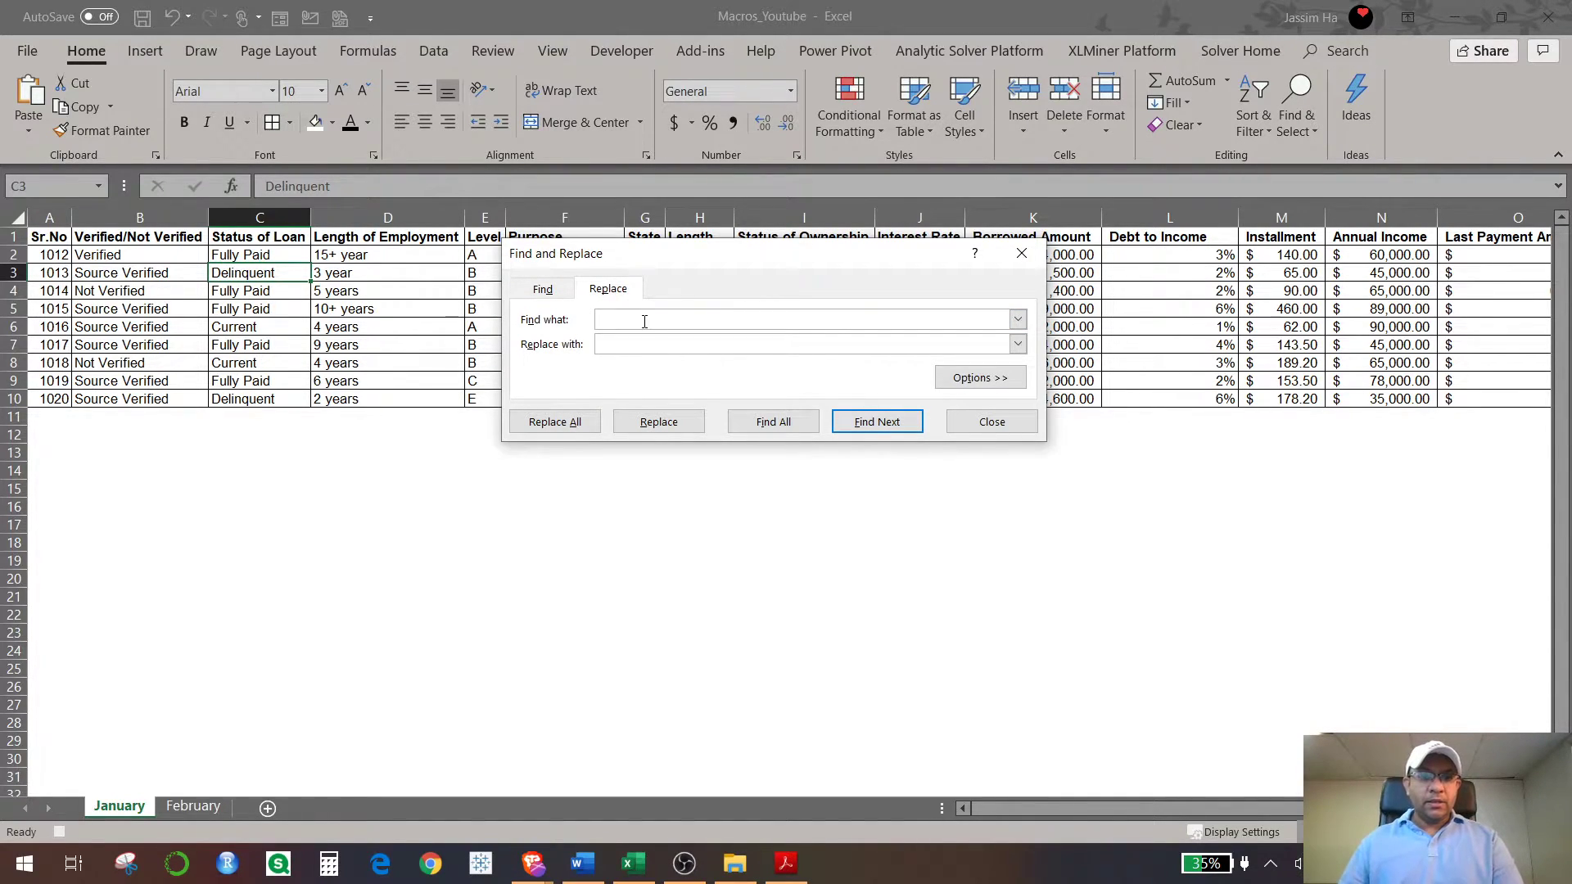
text(d)
key(Caps_Lock)
key(Caps_Lock)
text(elinquent)
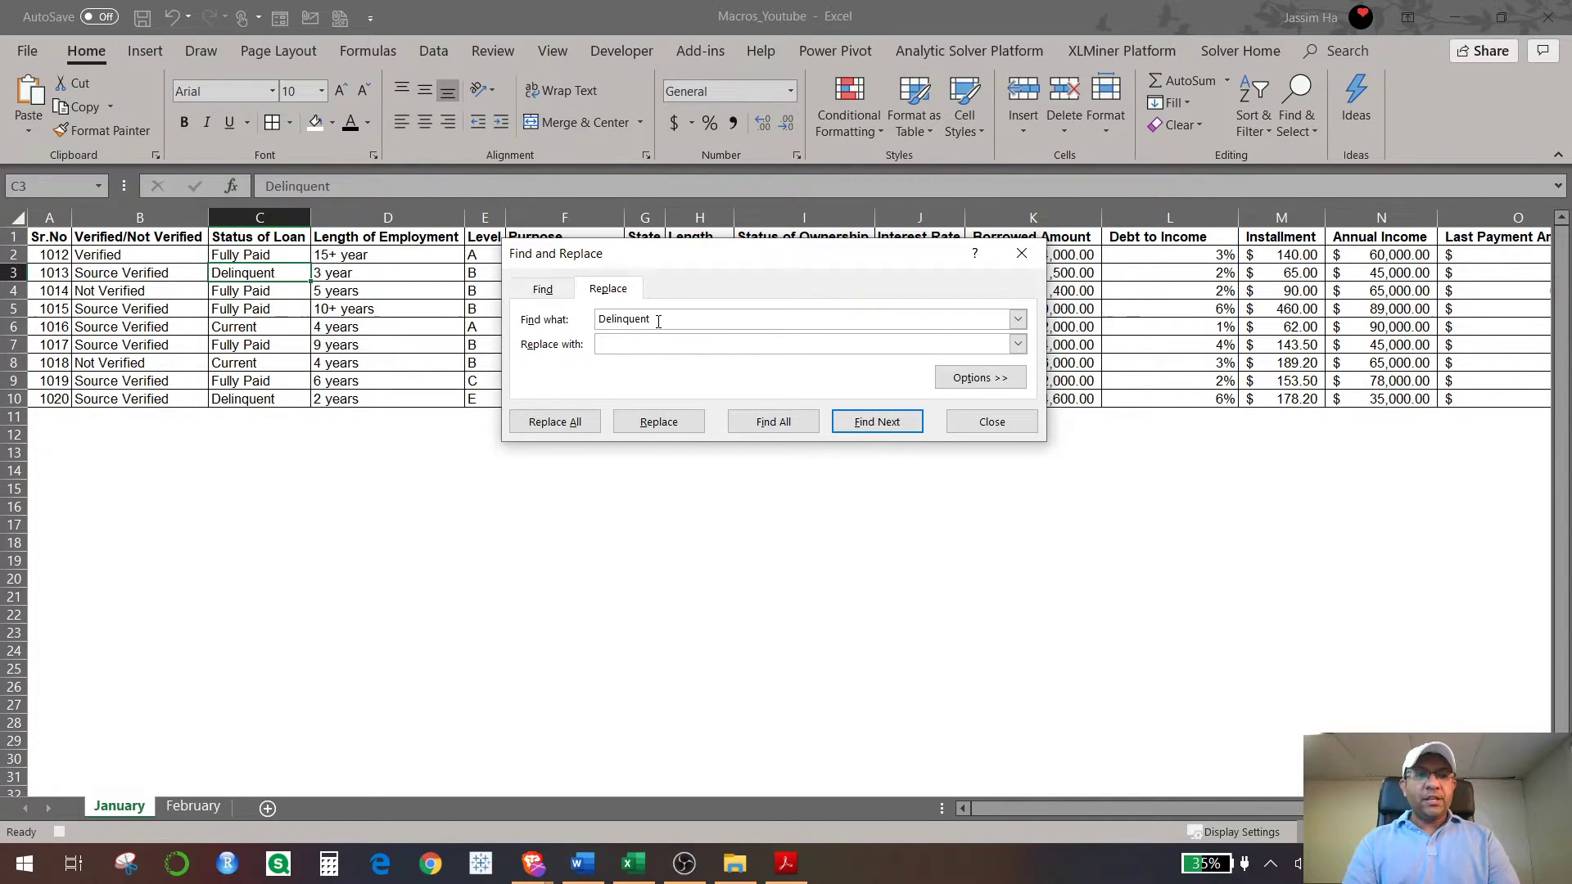
key(Tab)
key(Caps_Lock)
text(C)
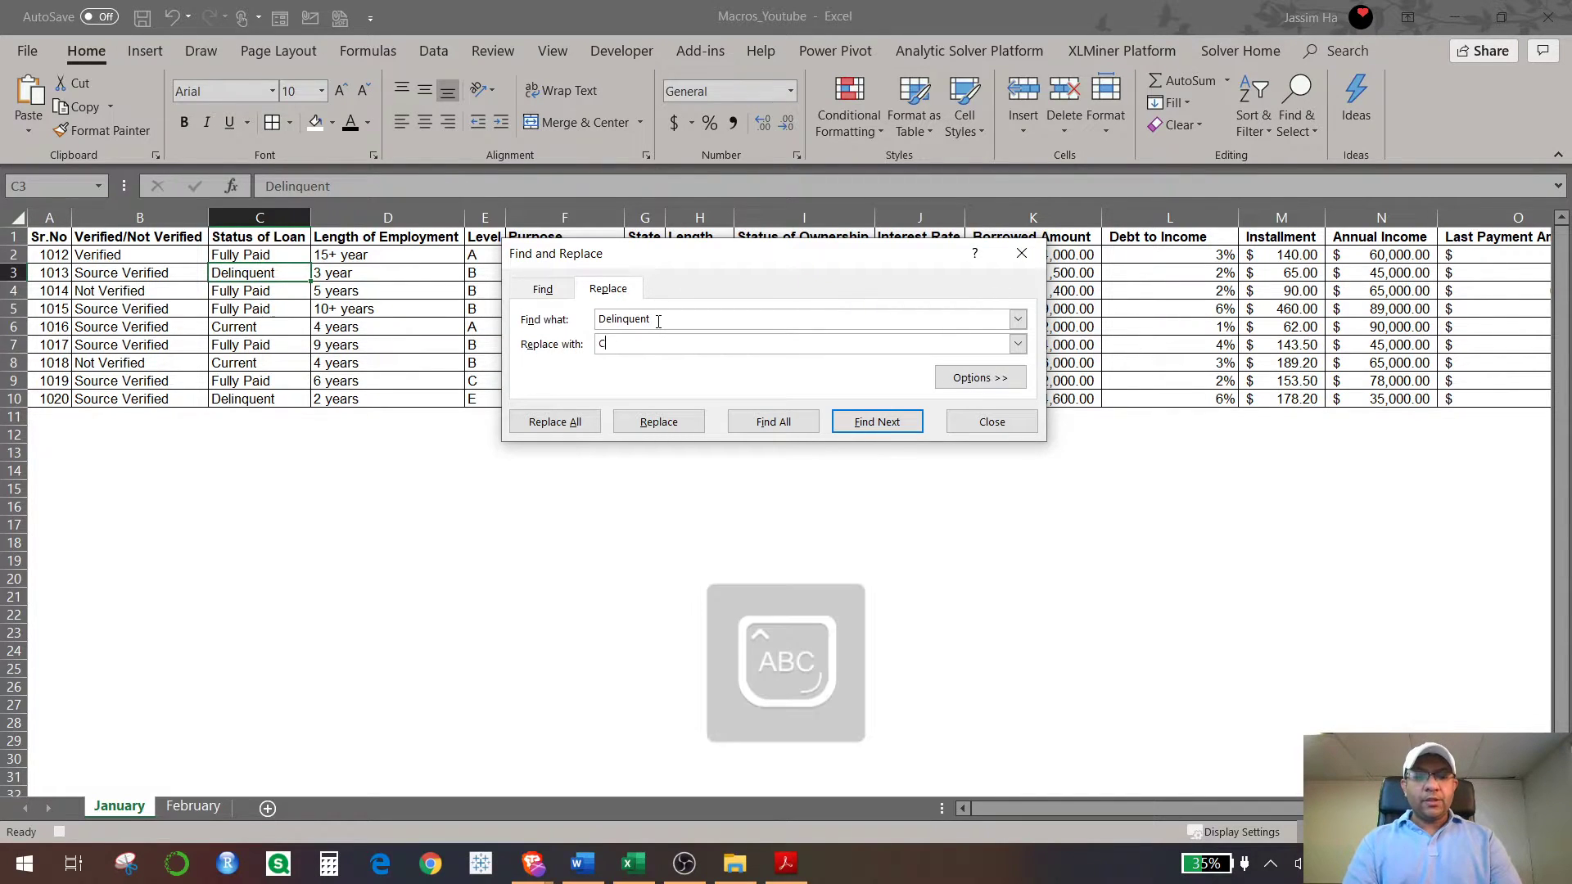
key(Caps_Lock)
text(harged Off)
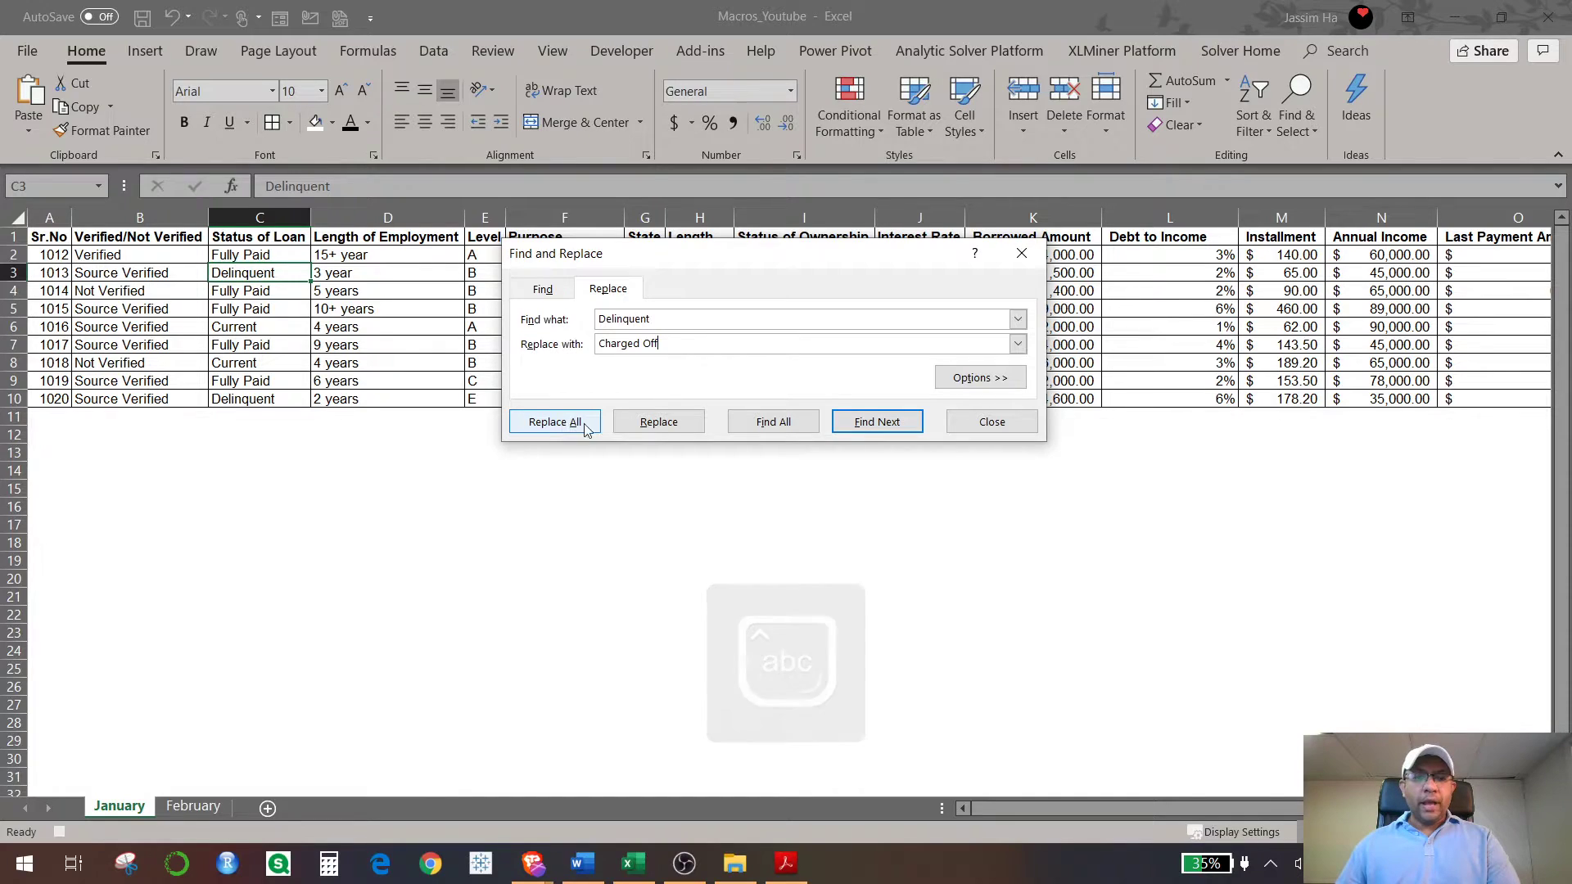
Step: Replace all, turning C3 and C10 into Charged Off, and close the dialog
click(773, 421)
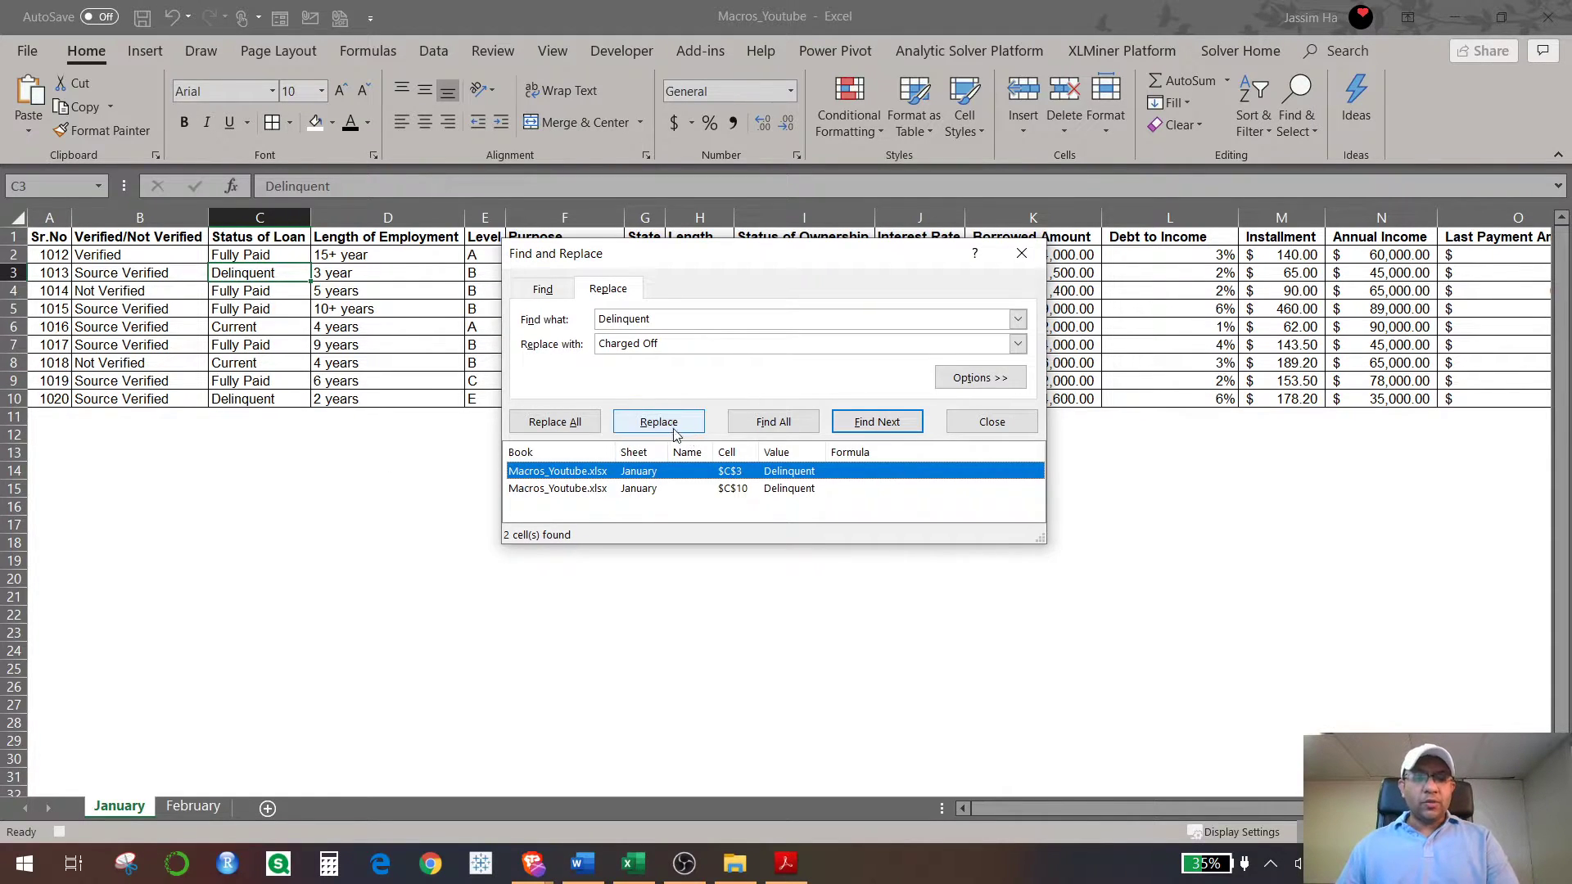
click(552, 424)
click(794, 488)
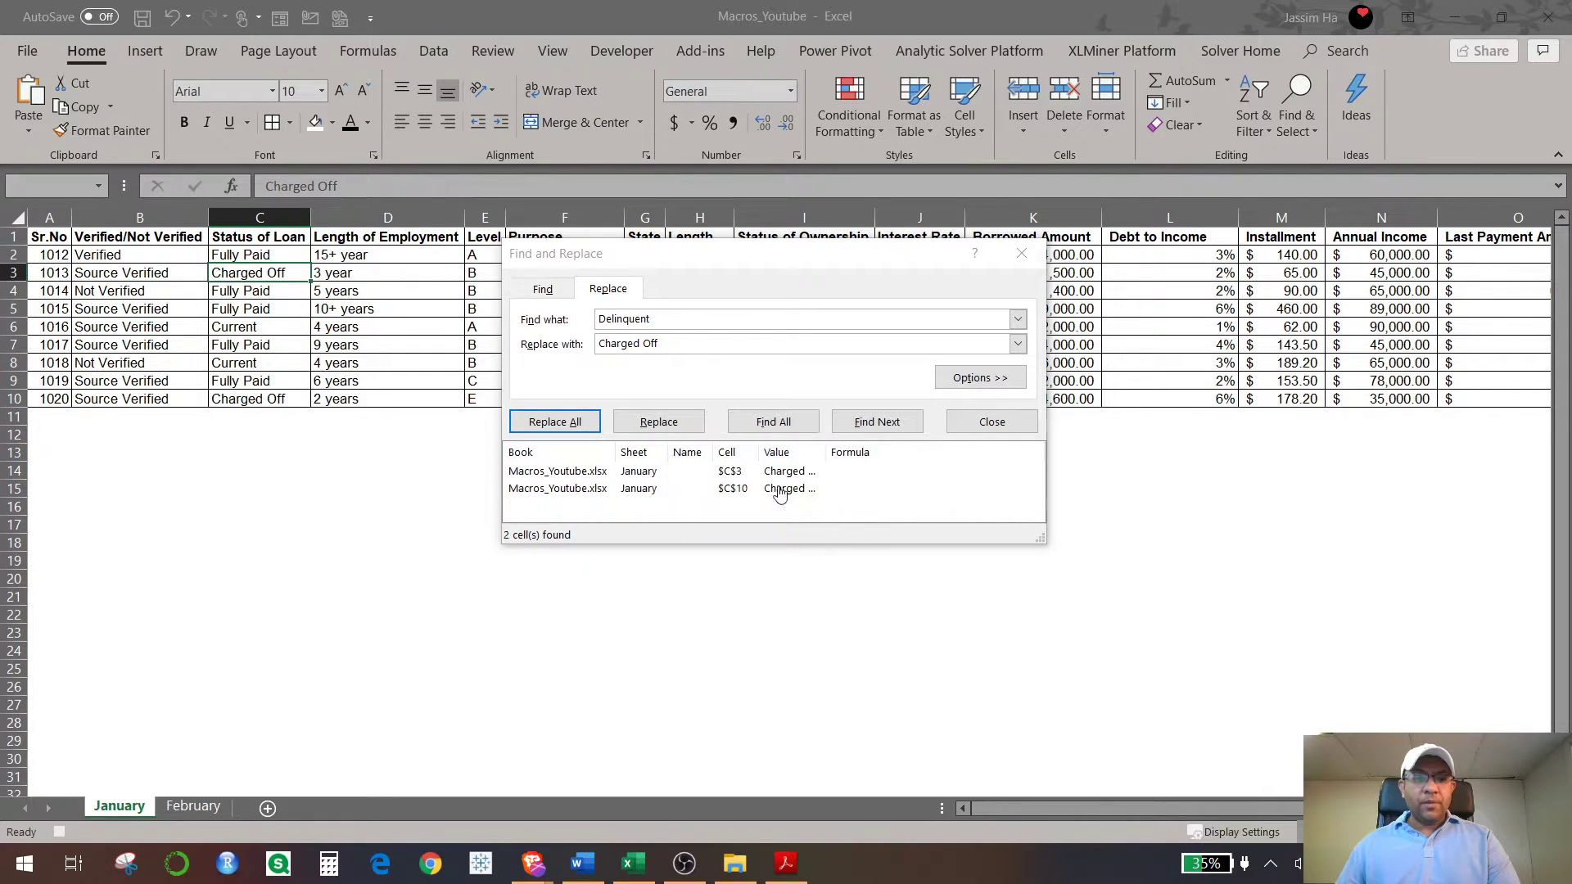
click(1021, 254)
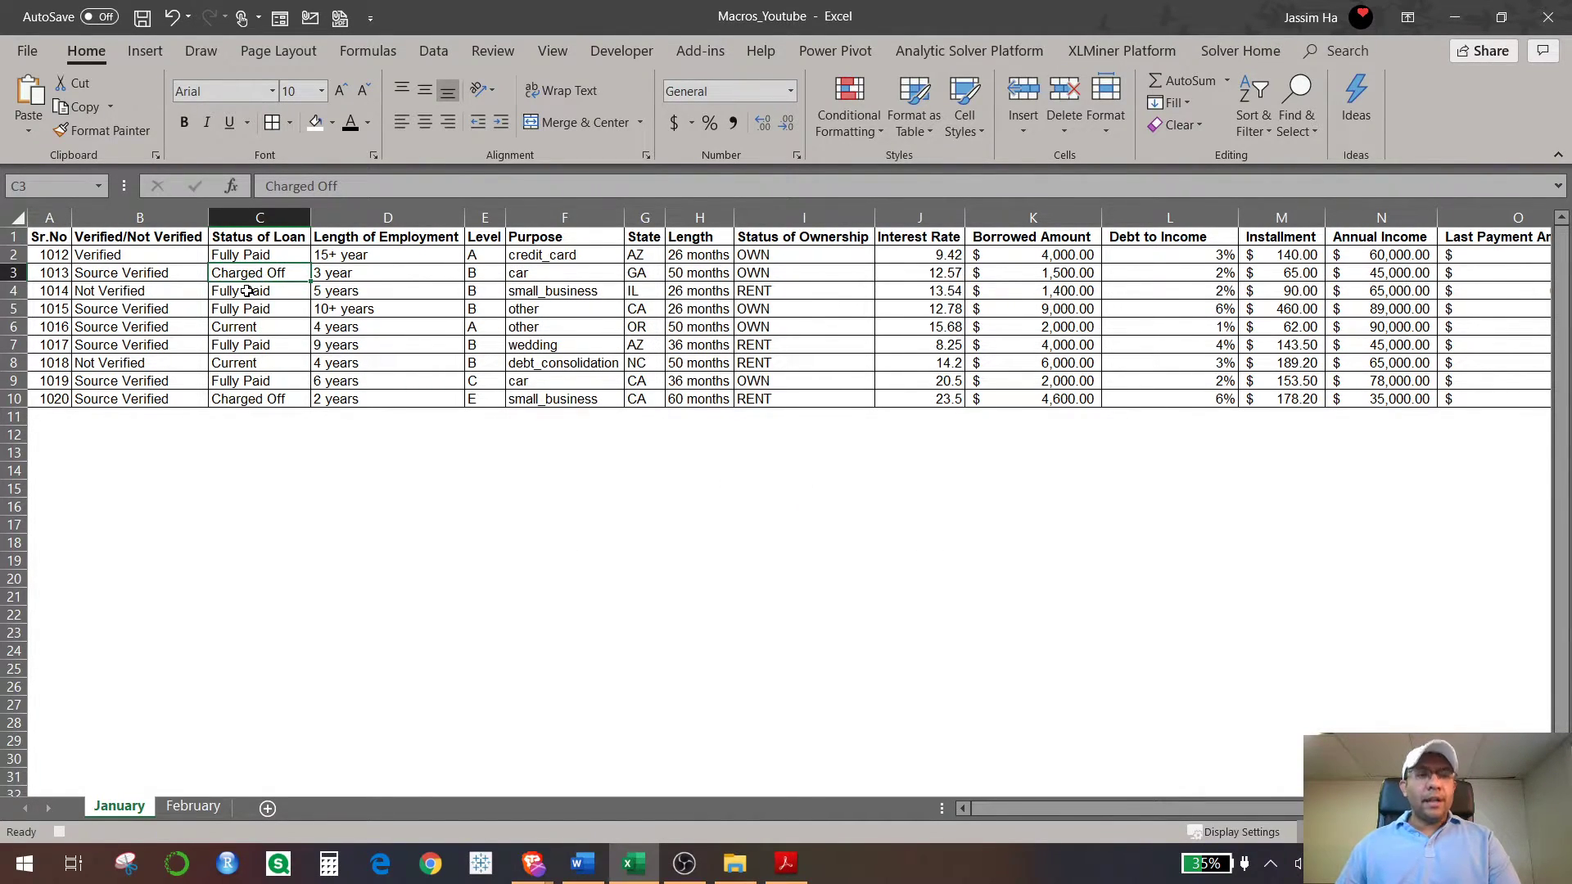
Step: Highlight every cell equal to 'Charged Off' on the January sheet with Light Red Fill and Dark Red Text
key(ctrl+shift+m)
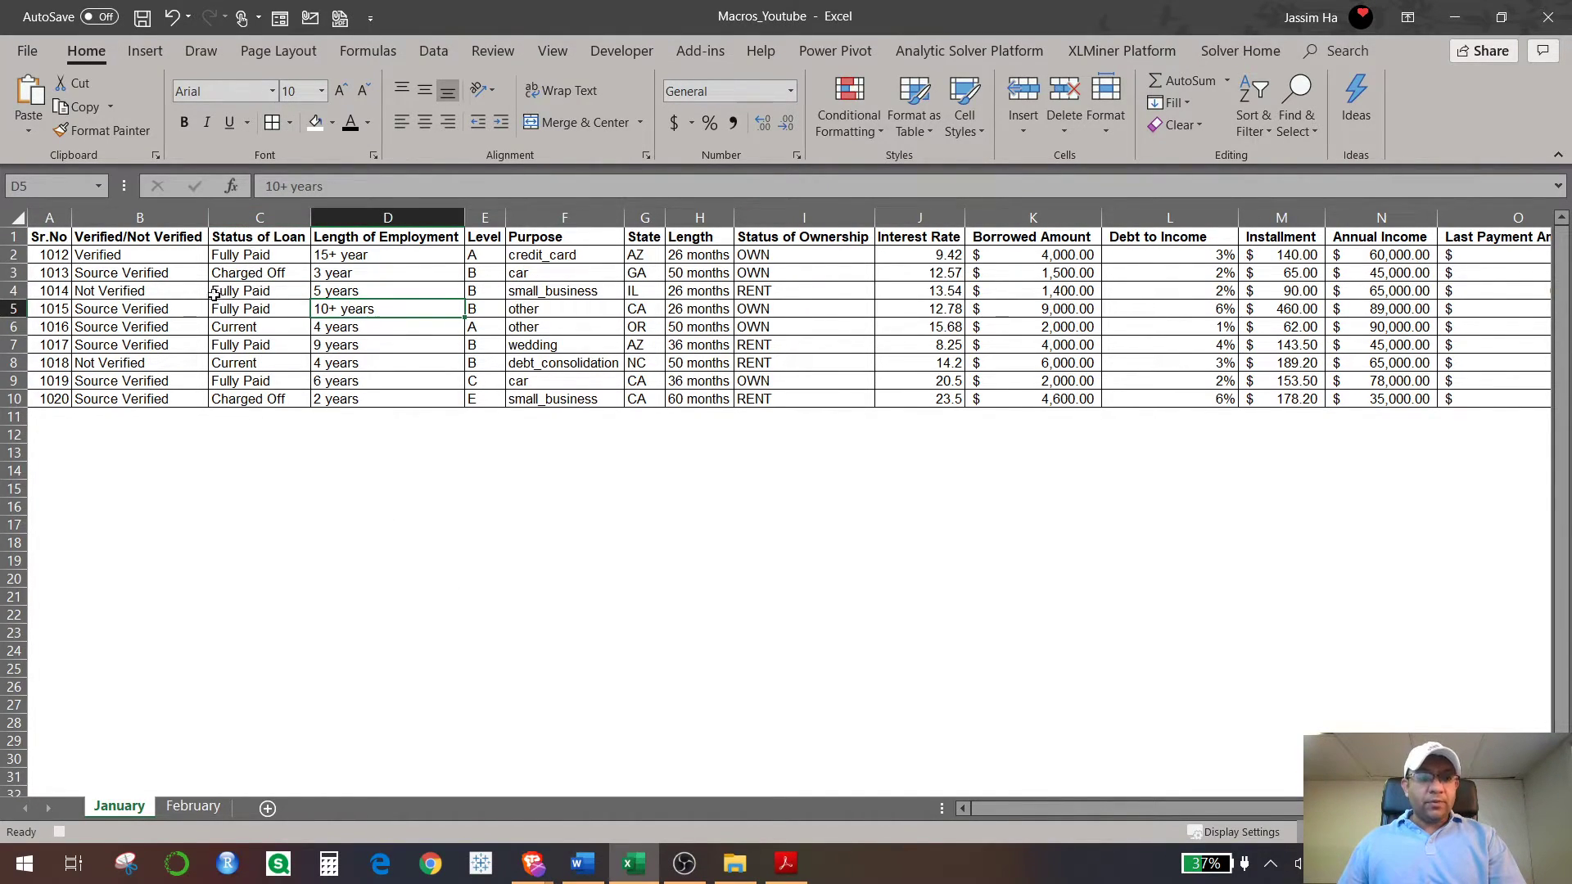
click(264, 275)
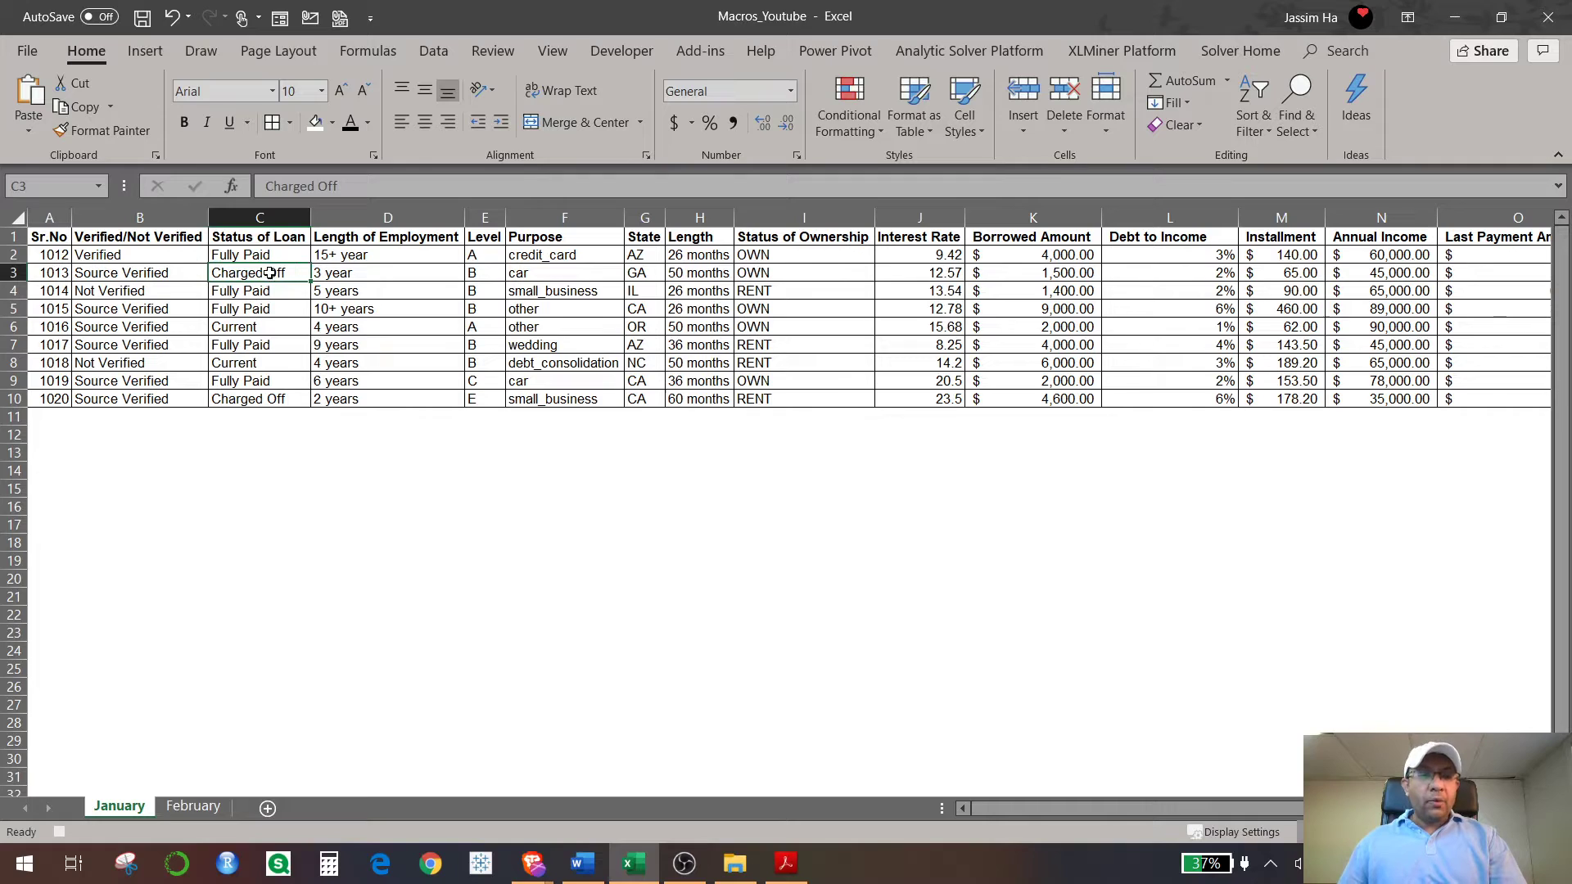
click(13, 217)
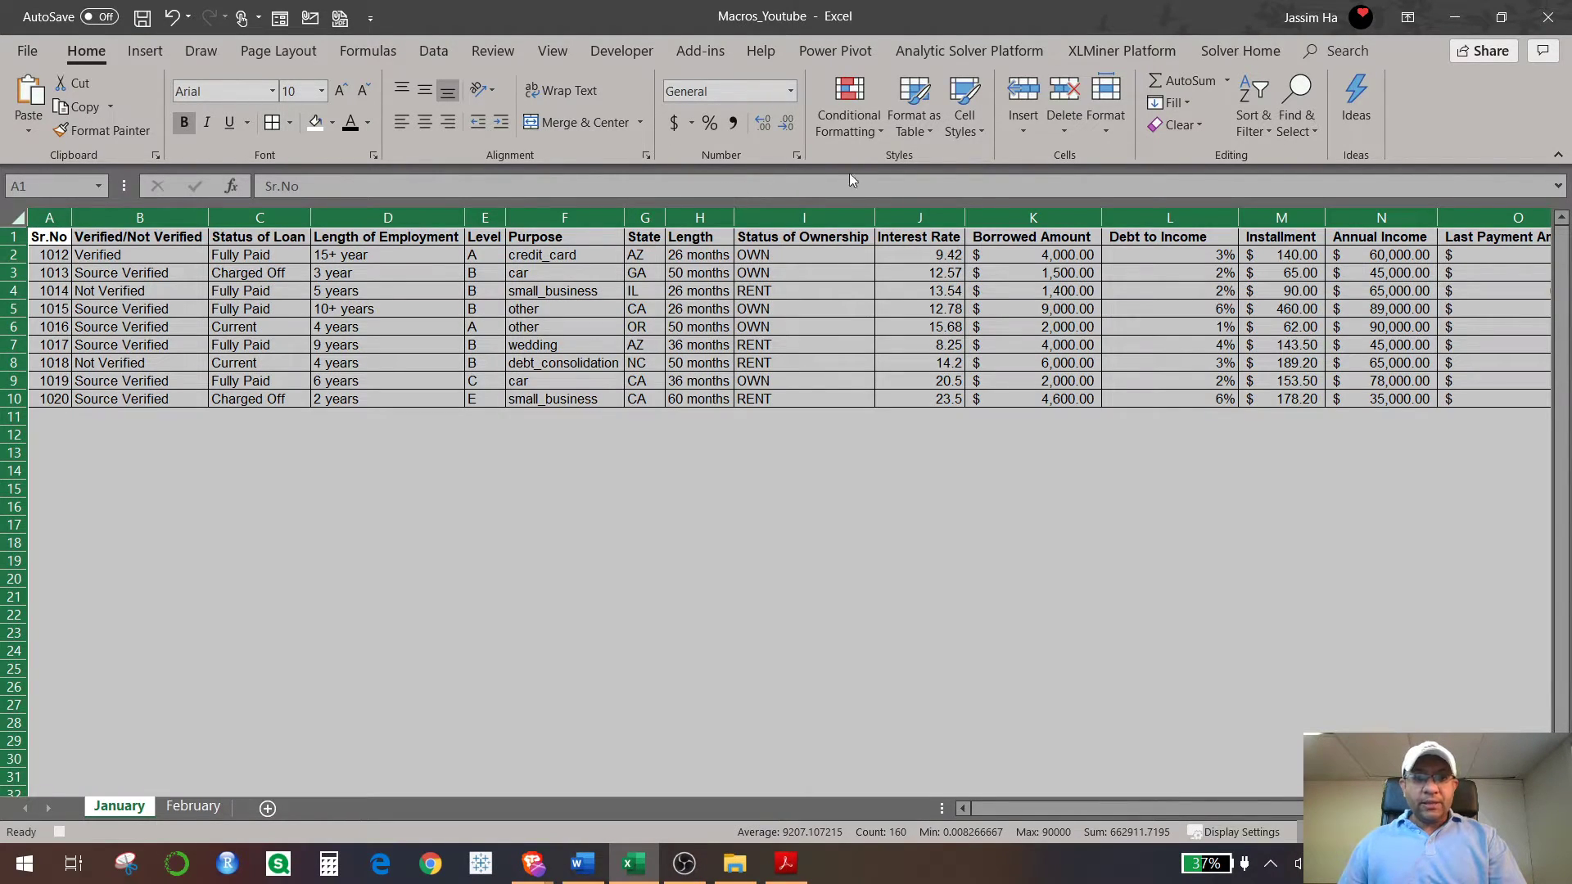
click(843, 136)
mouse_move(915, 185)
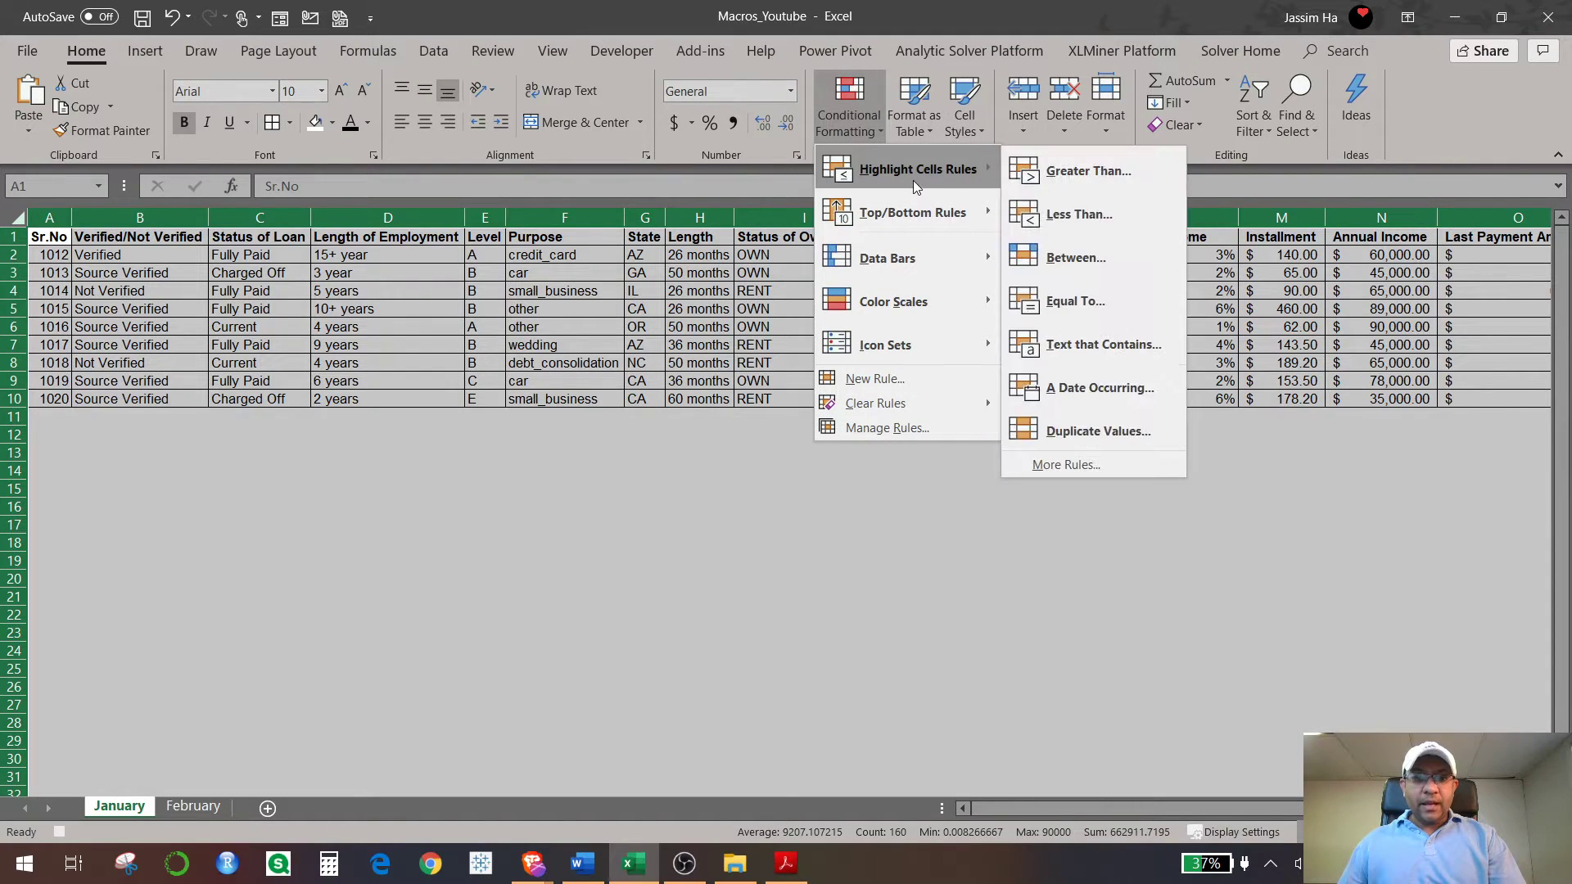
click(1069, 301)
drag(654, 352, 563, 337)
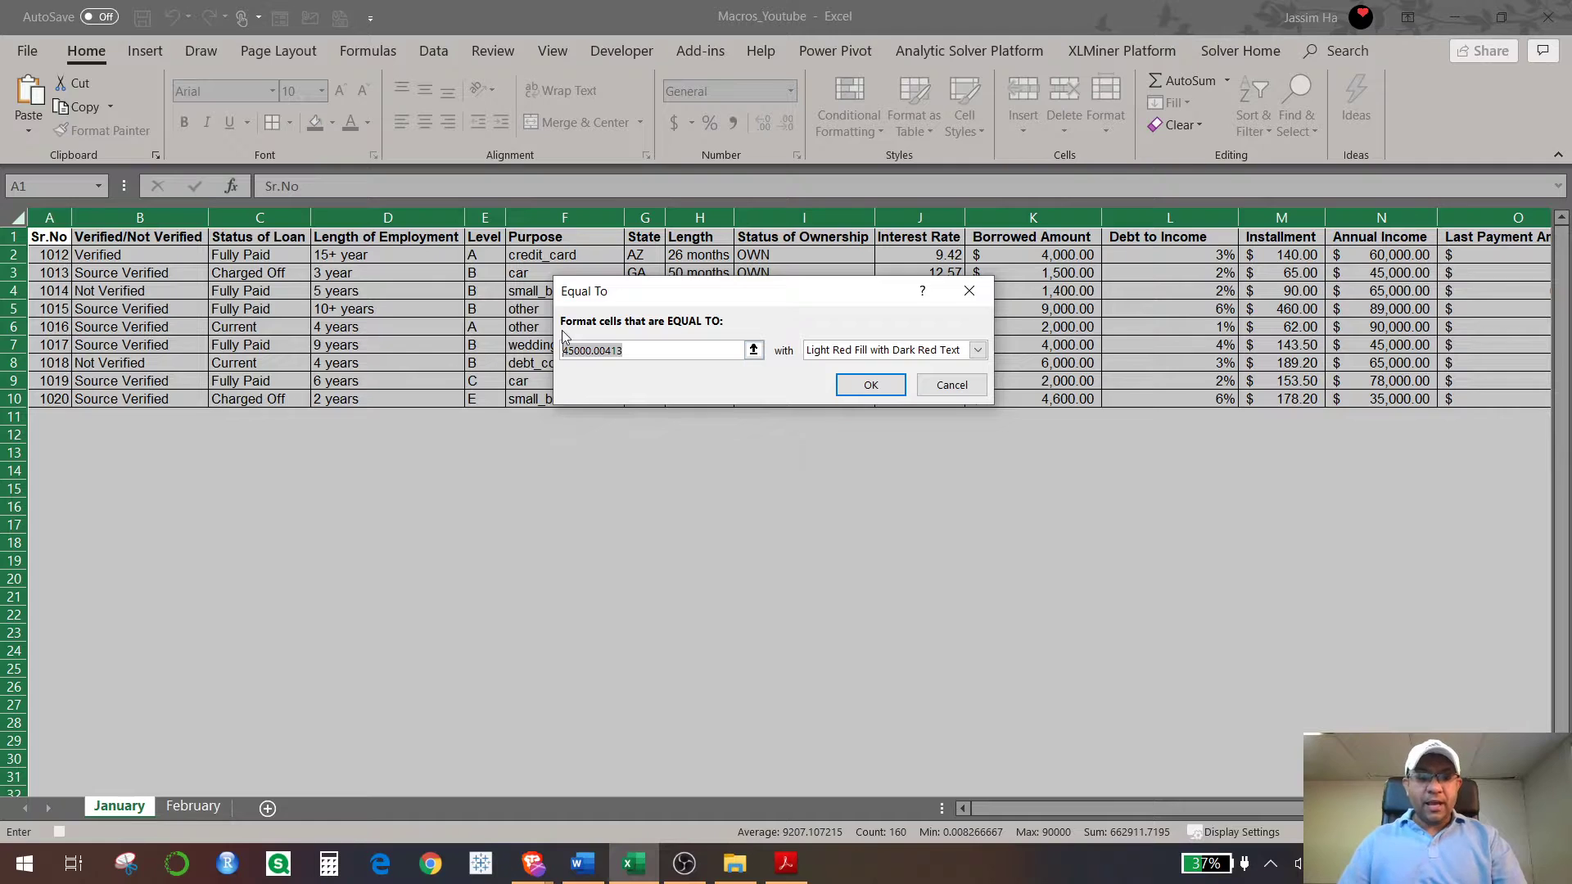
text(Charged Off)
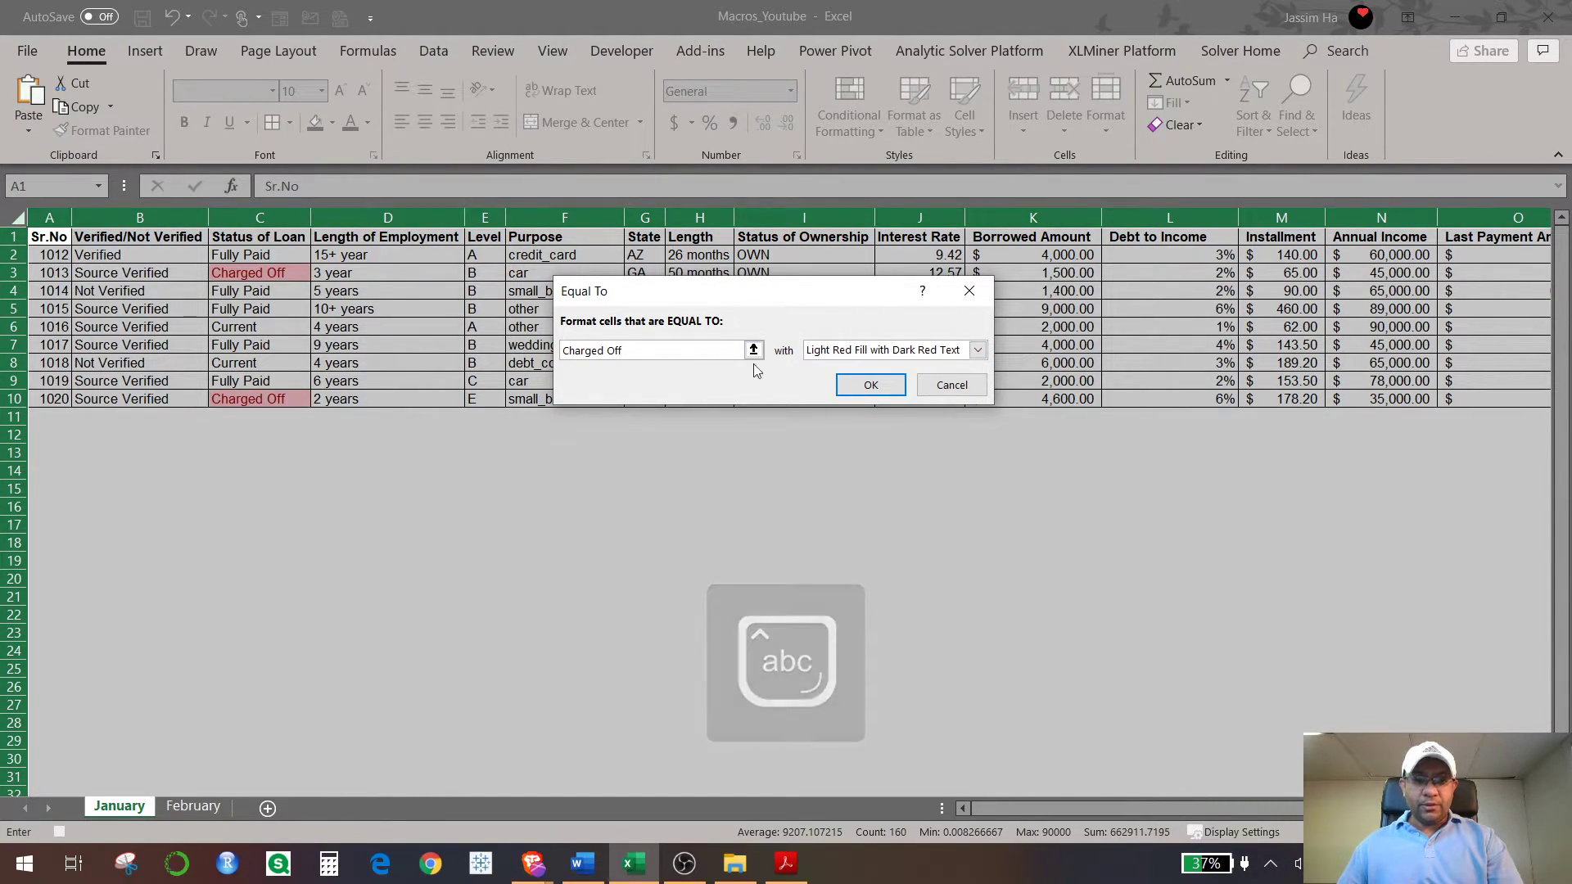
click(870, 385)
click(246, 309)
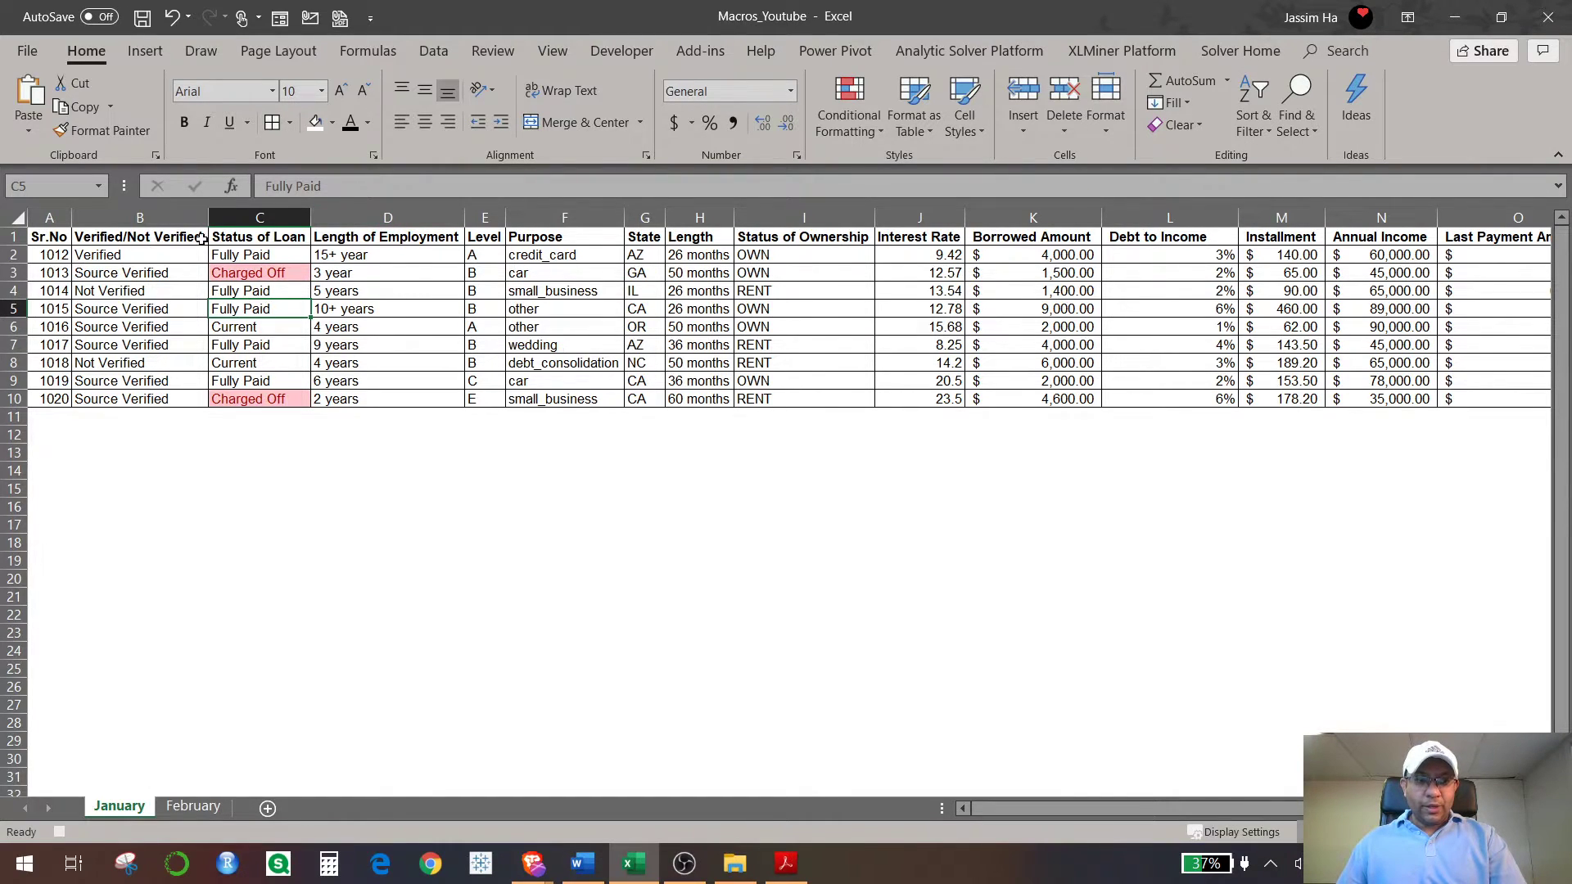
click(139, 255)
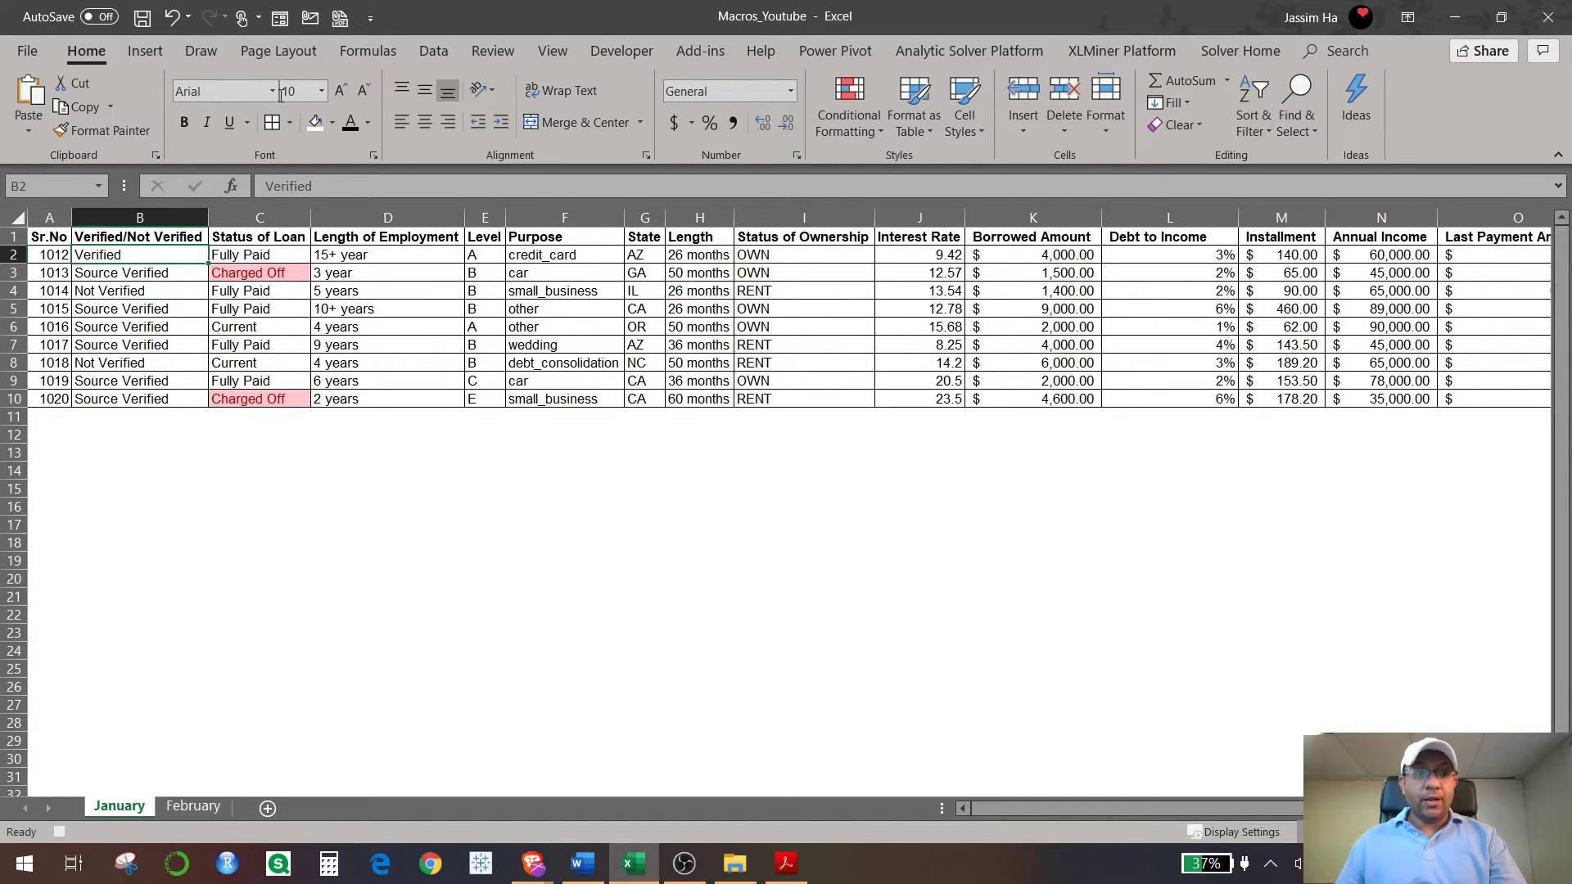
Step: Stop the macro recorder and confirm Loan_Report appears in the Macros list
click(626, 50)
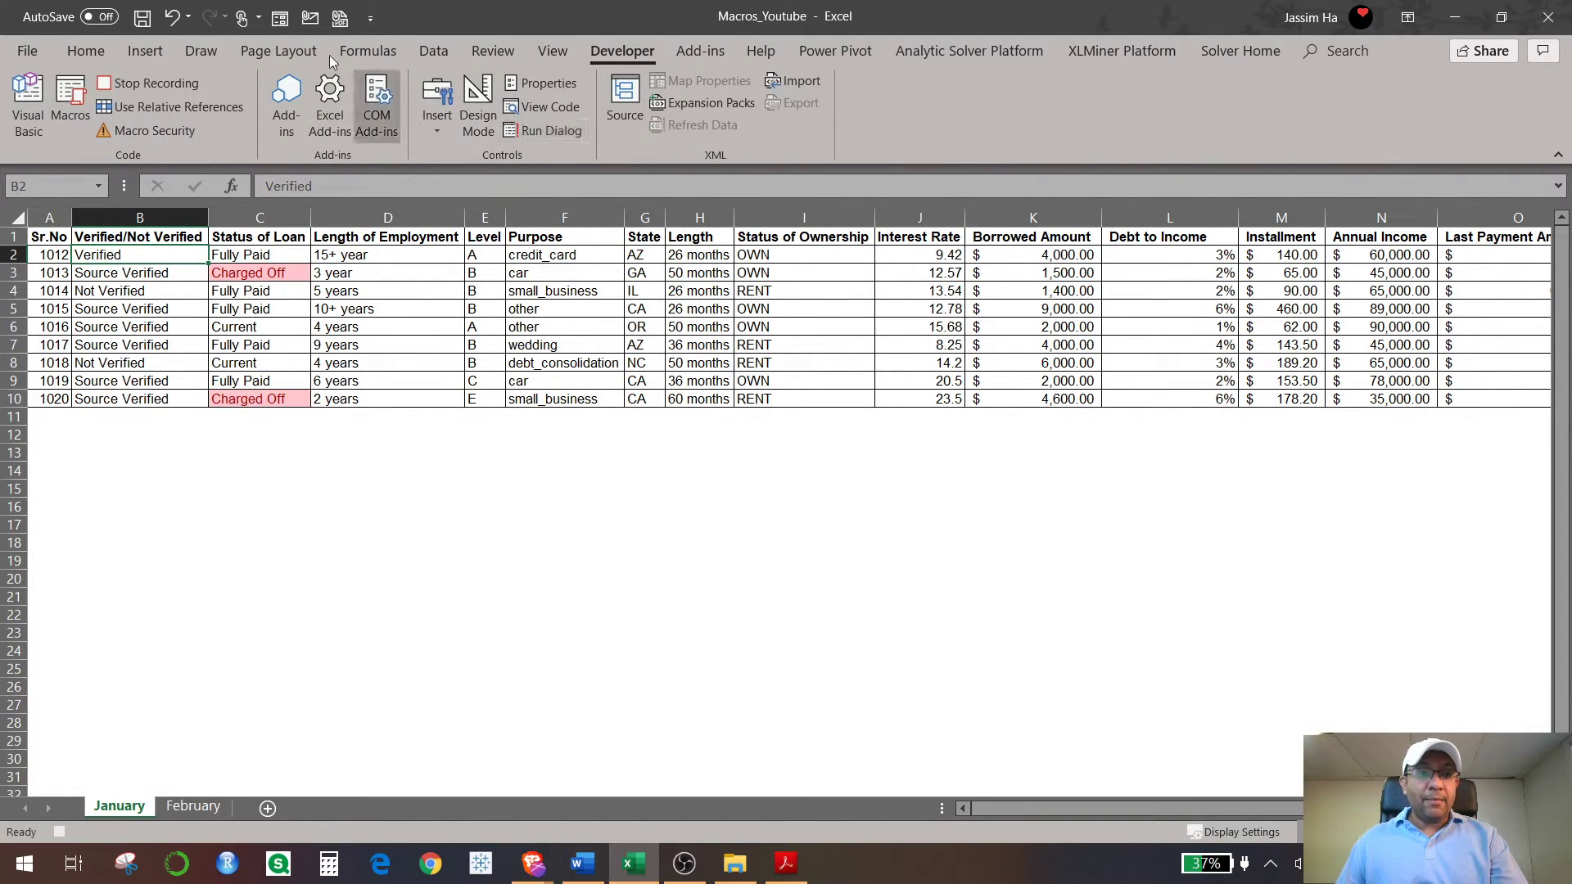
click(146, 85)
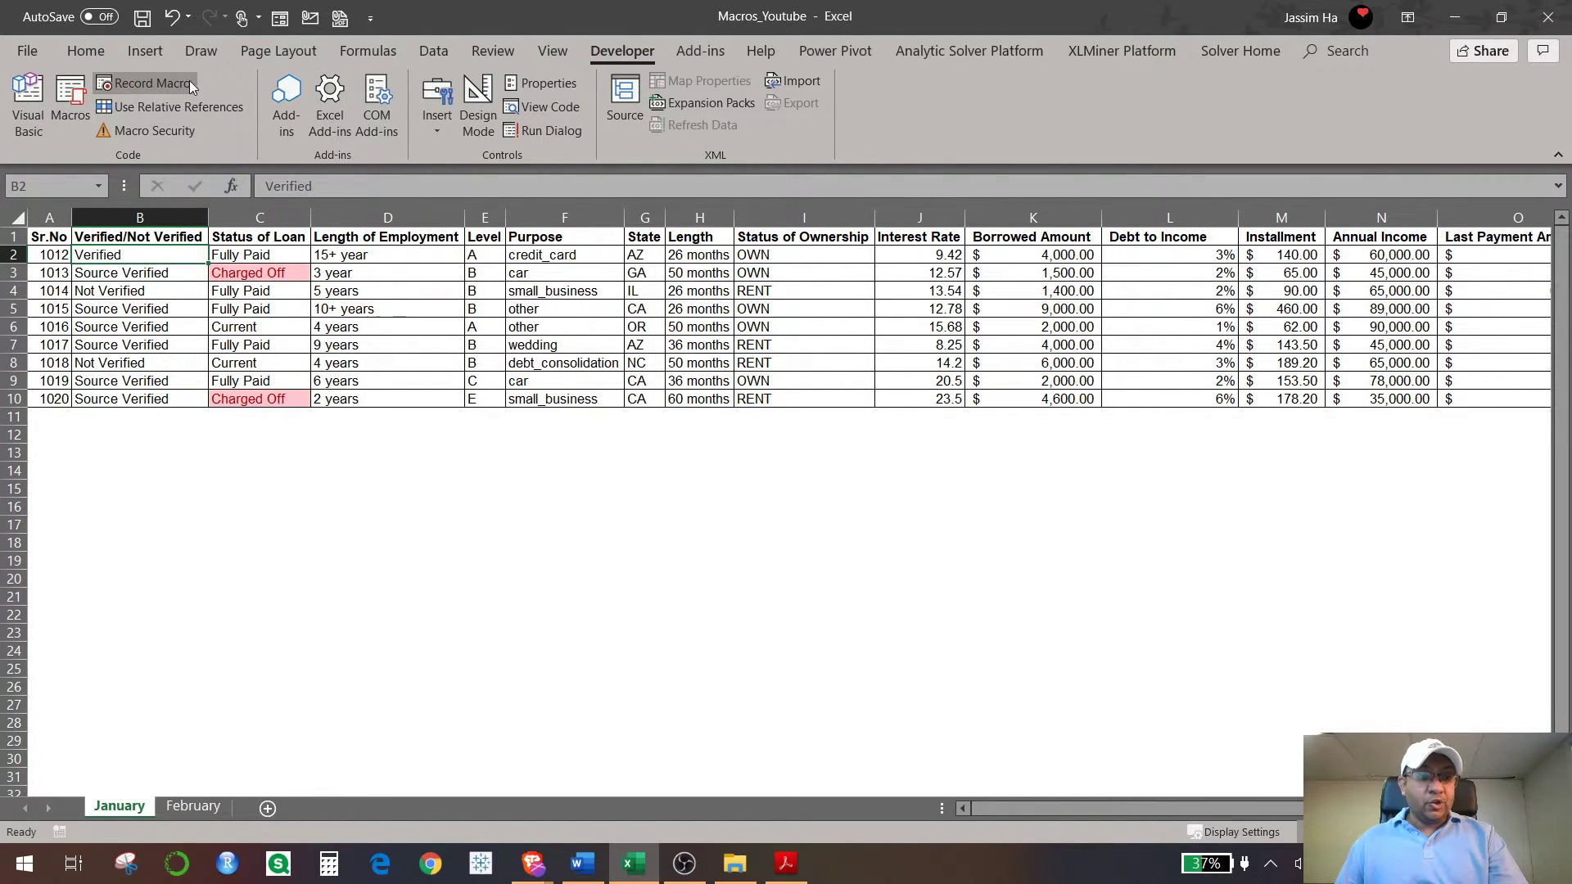
click(70, 117)
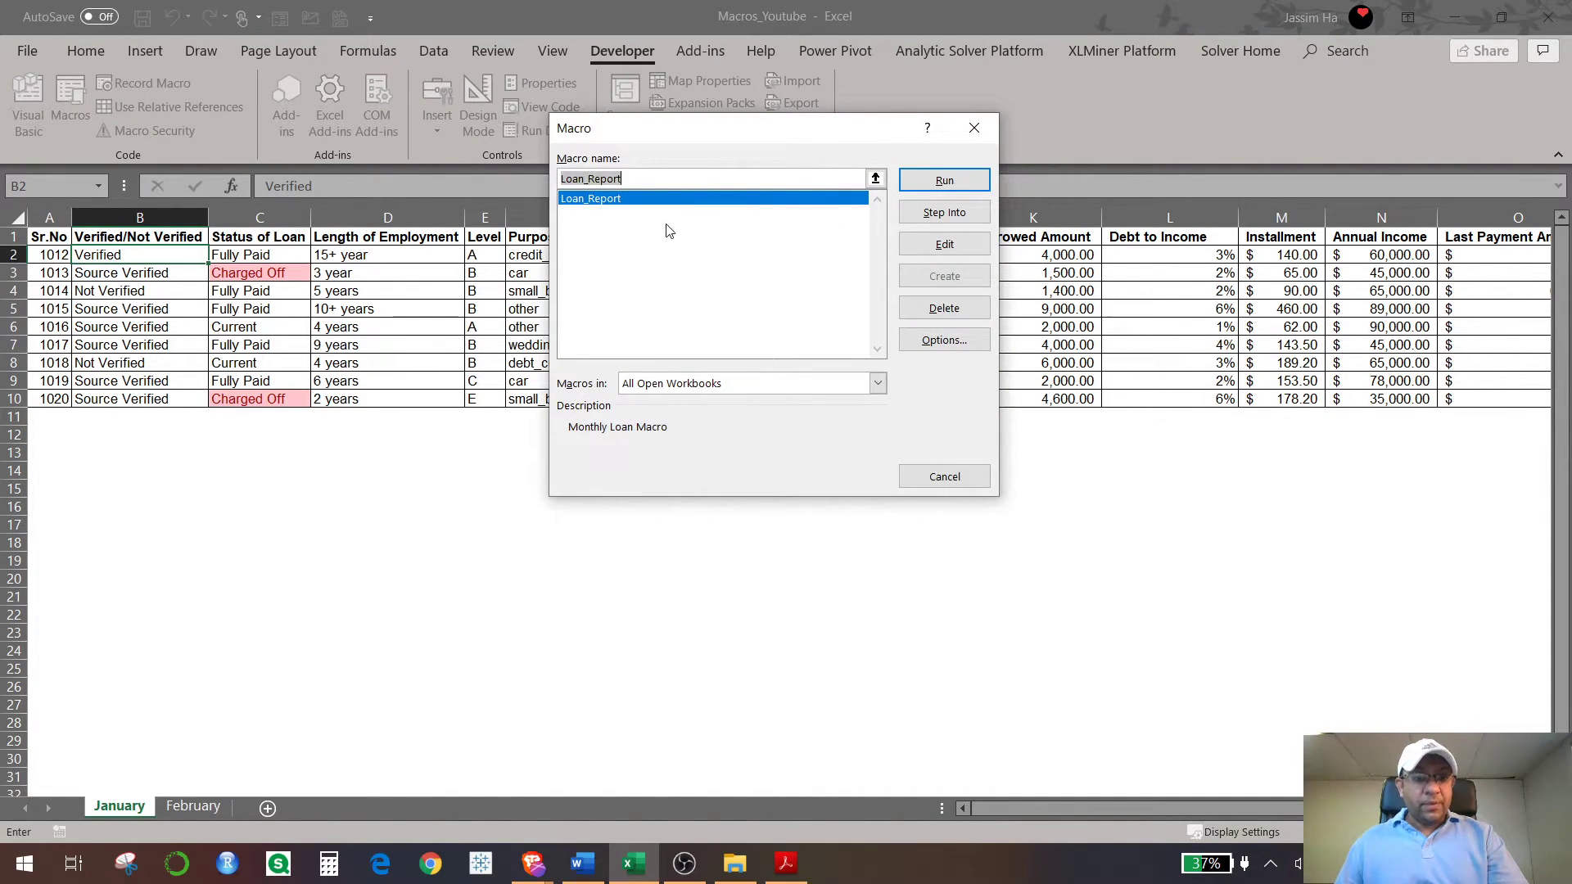
click(974, 128)
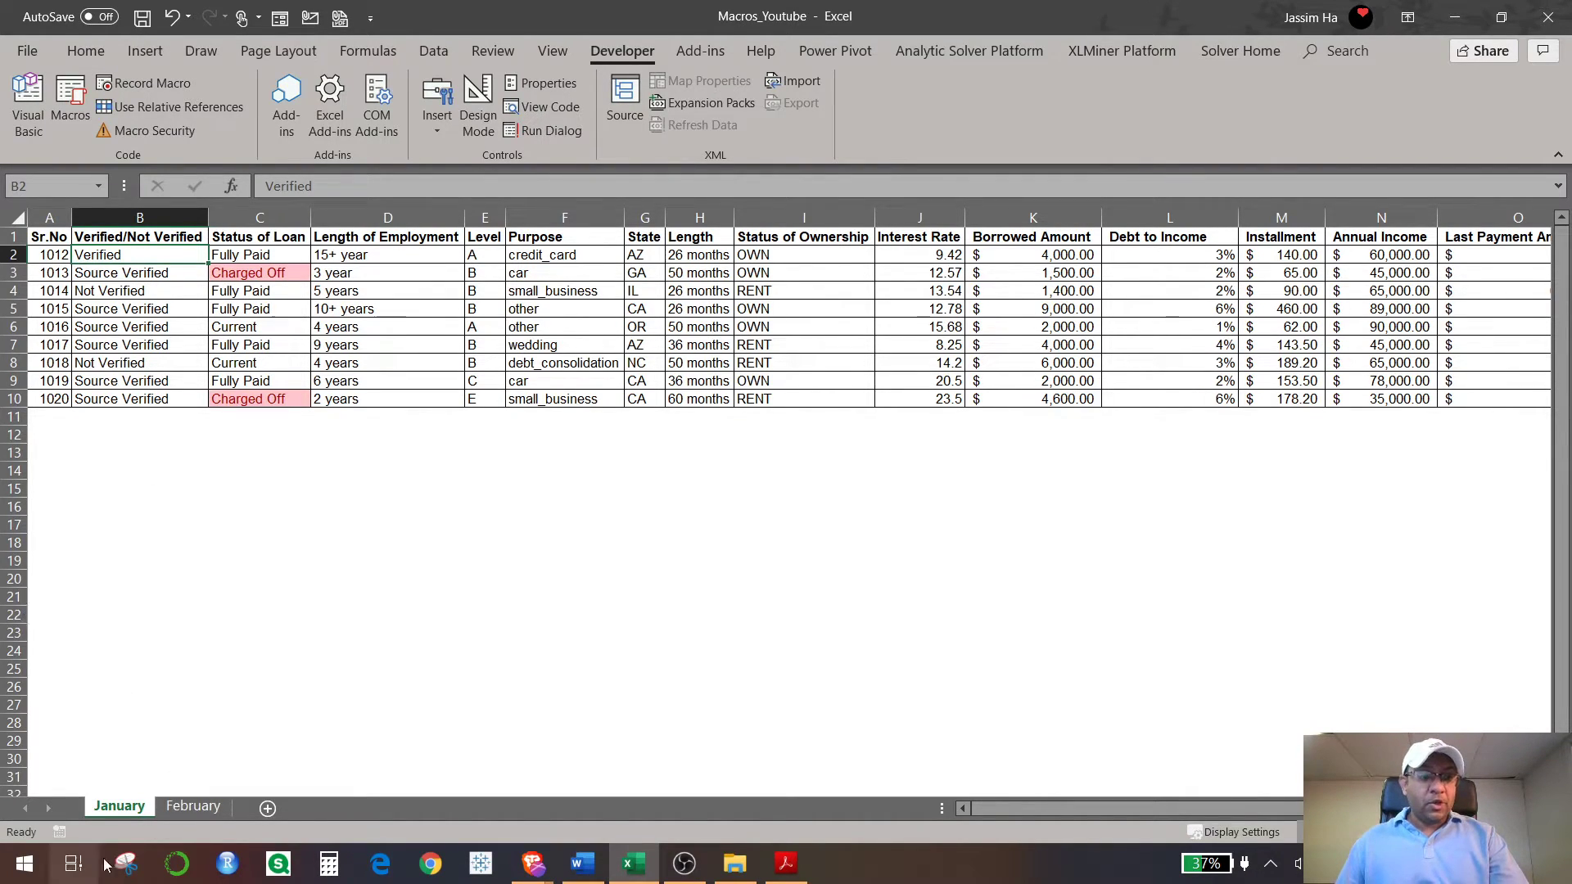
Step: Go to the February sheet, look over its raw loan data, and end on cell A1
click(190, 806)
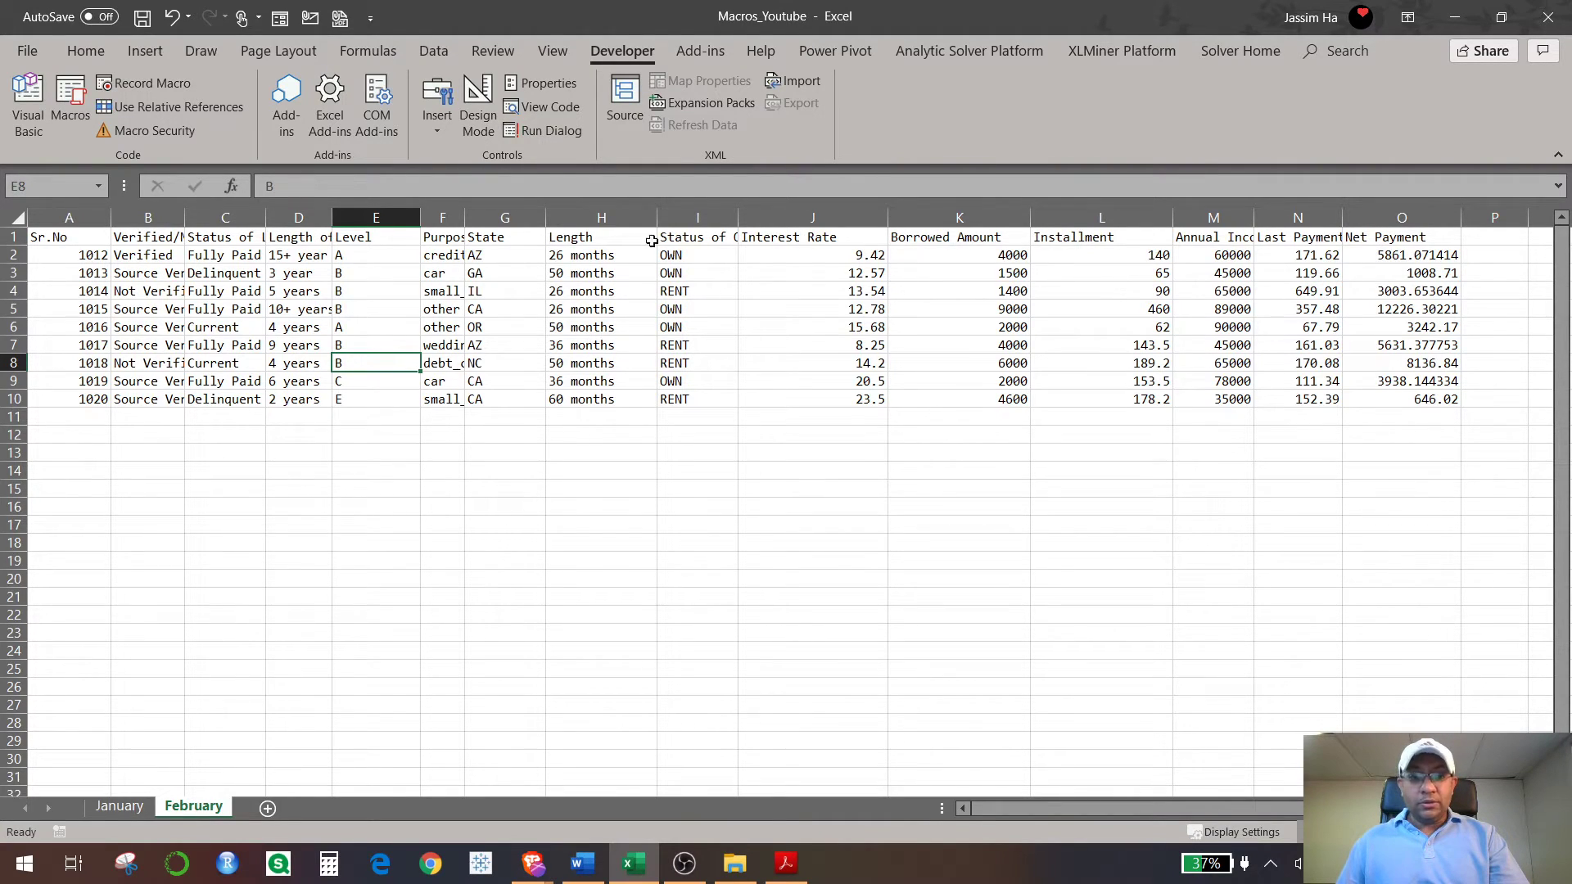
click(50, 238)
drag(51, 238, 1364, 409)
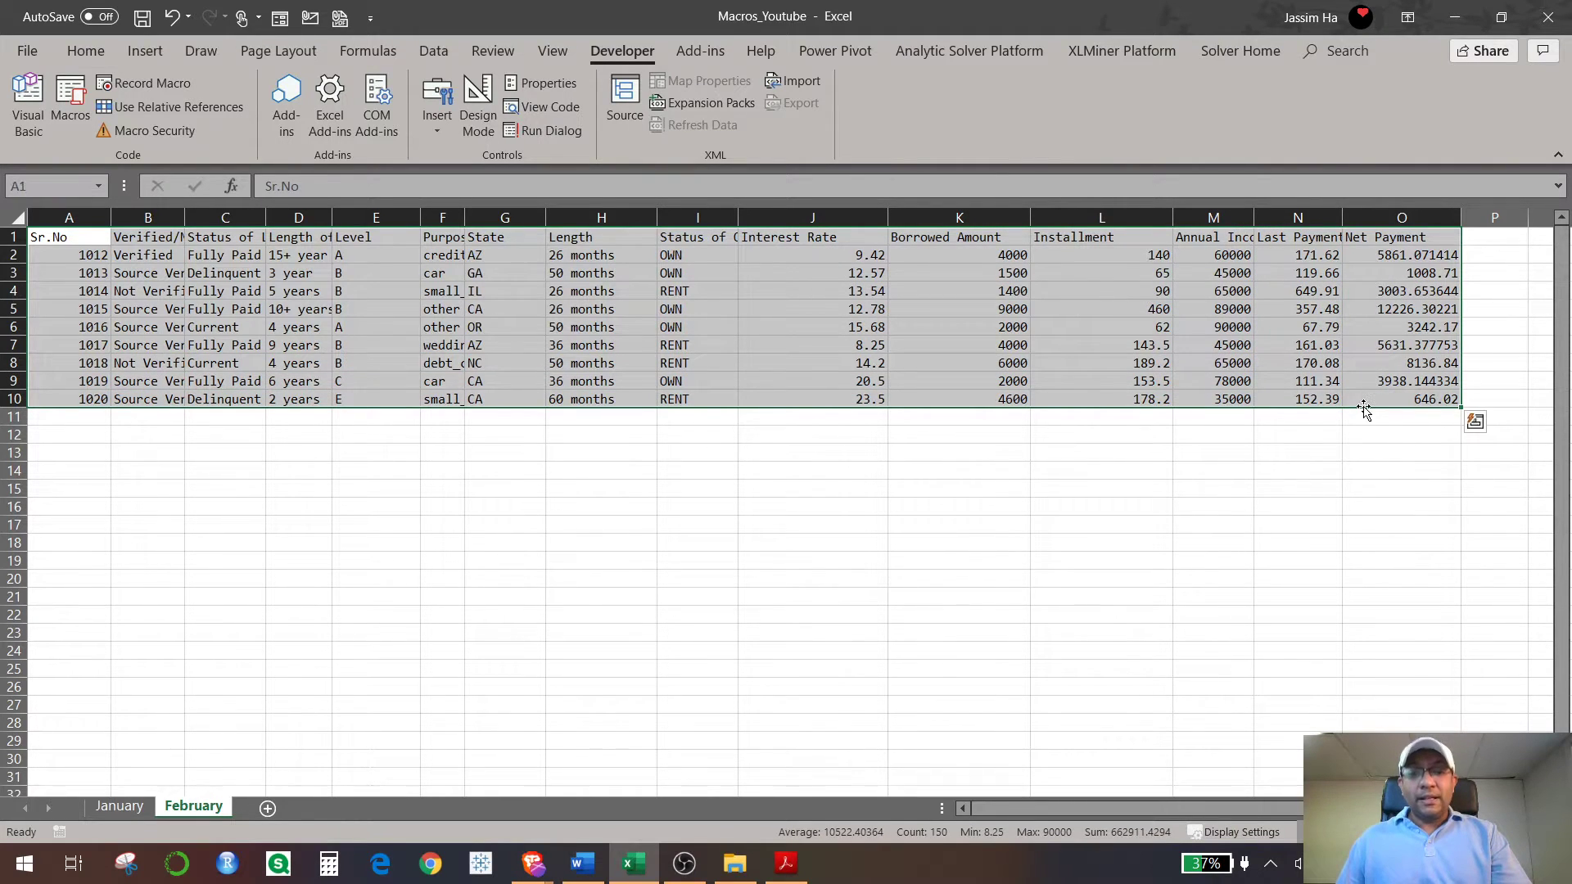
click(116, 330)
click(14, 213)
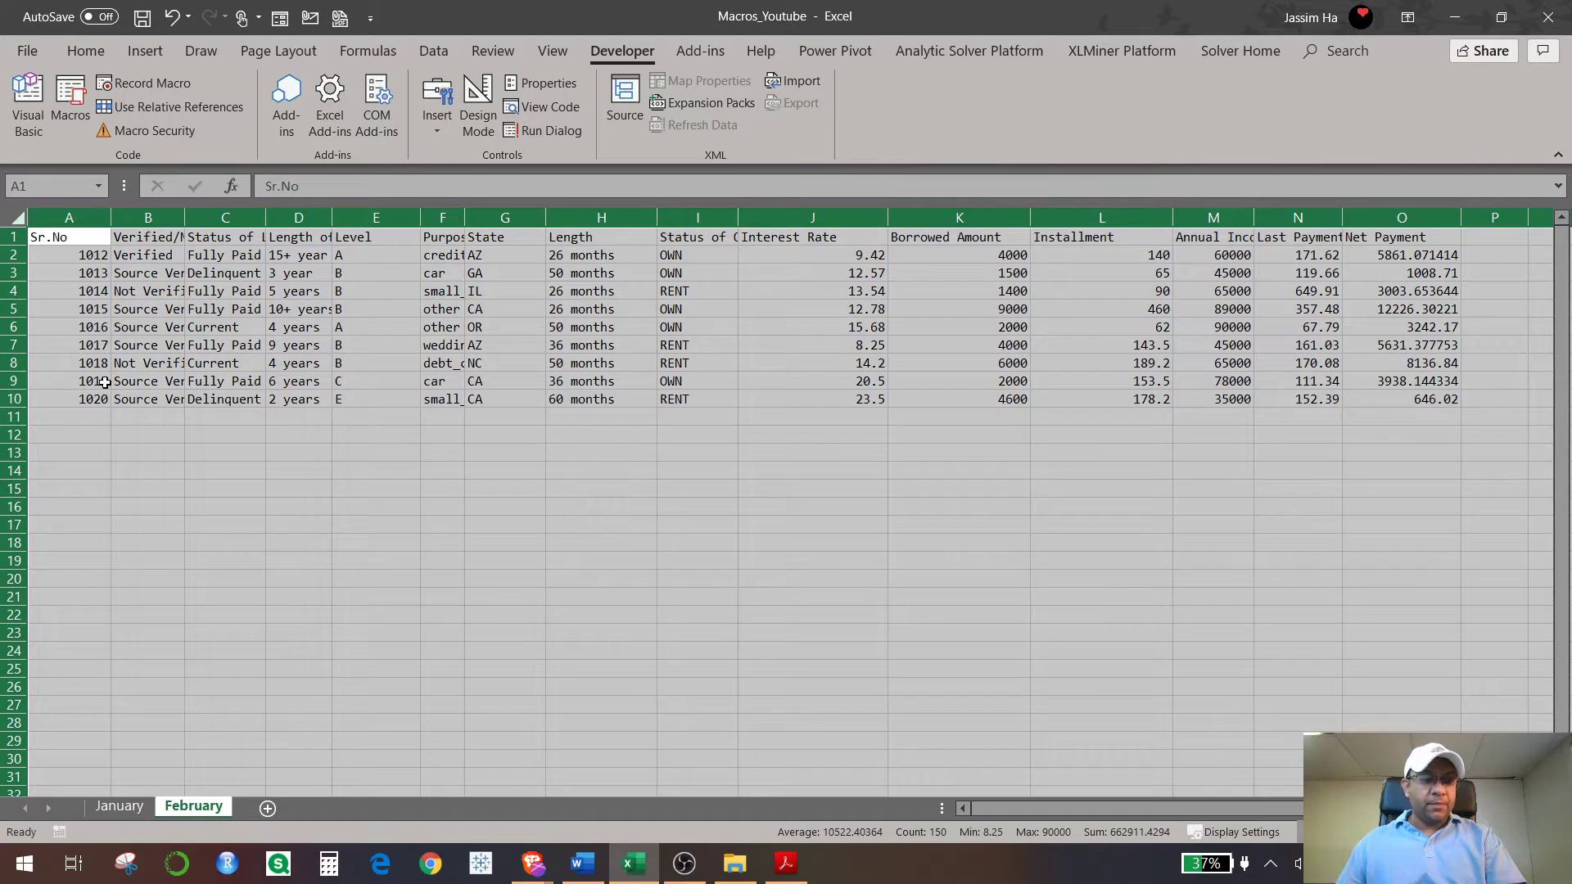
click(137, 363)
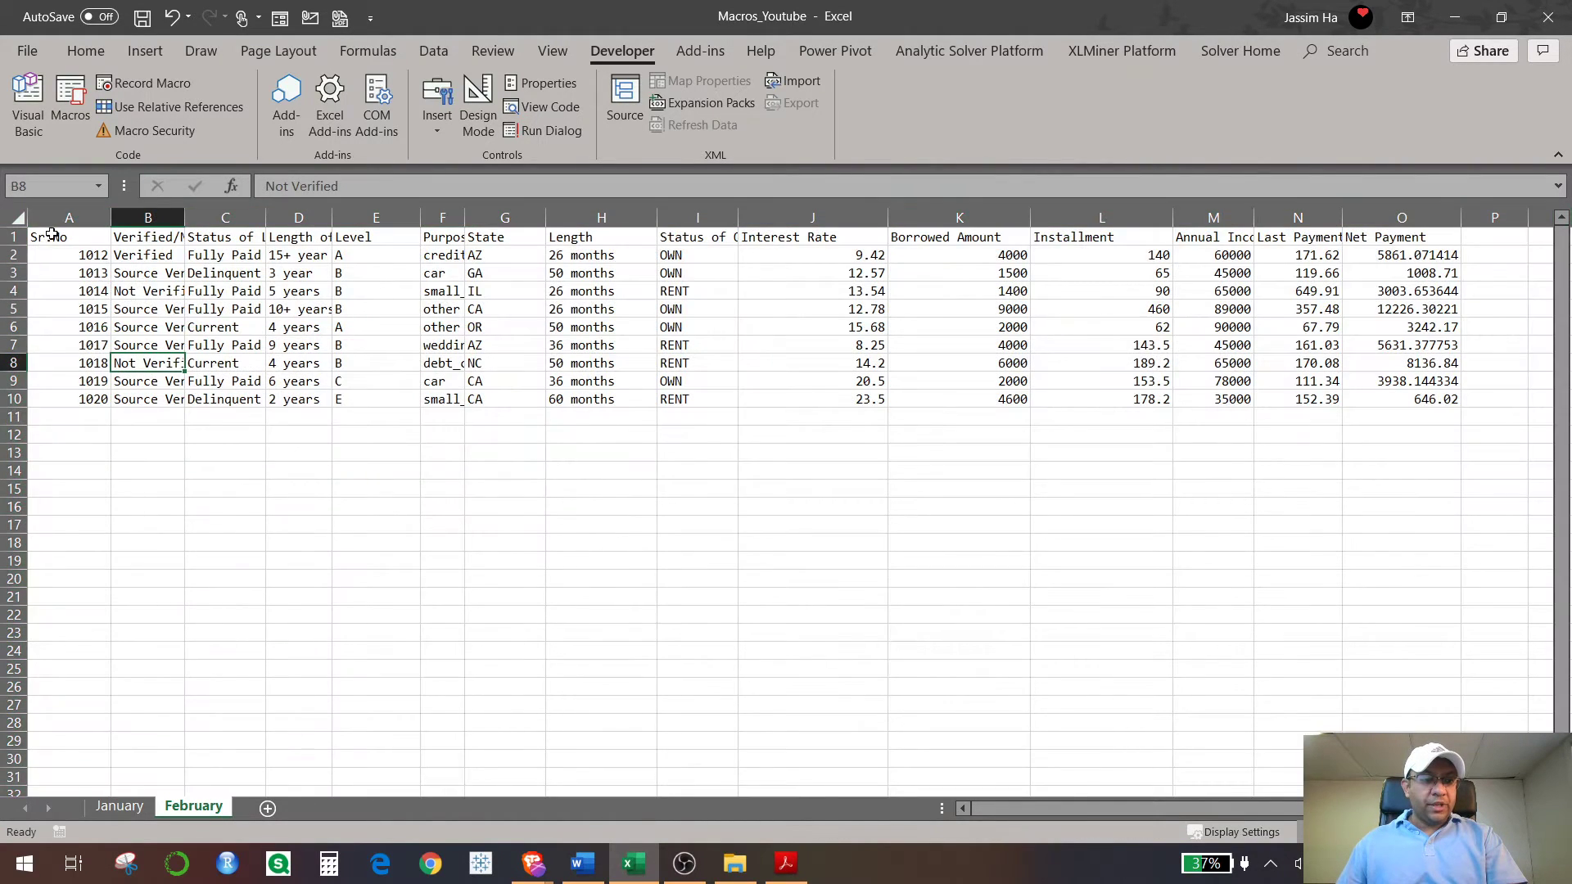
click(50, 241)
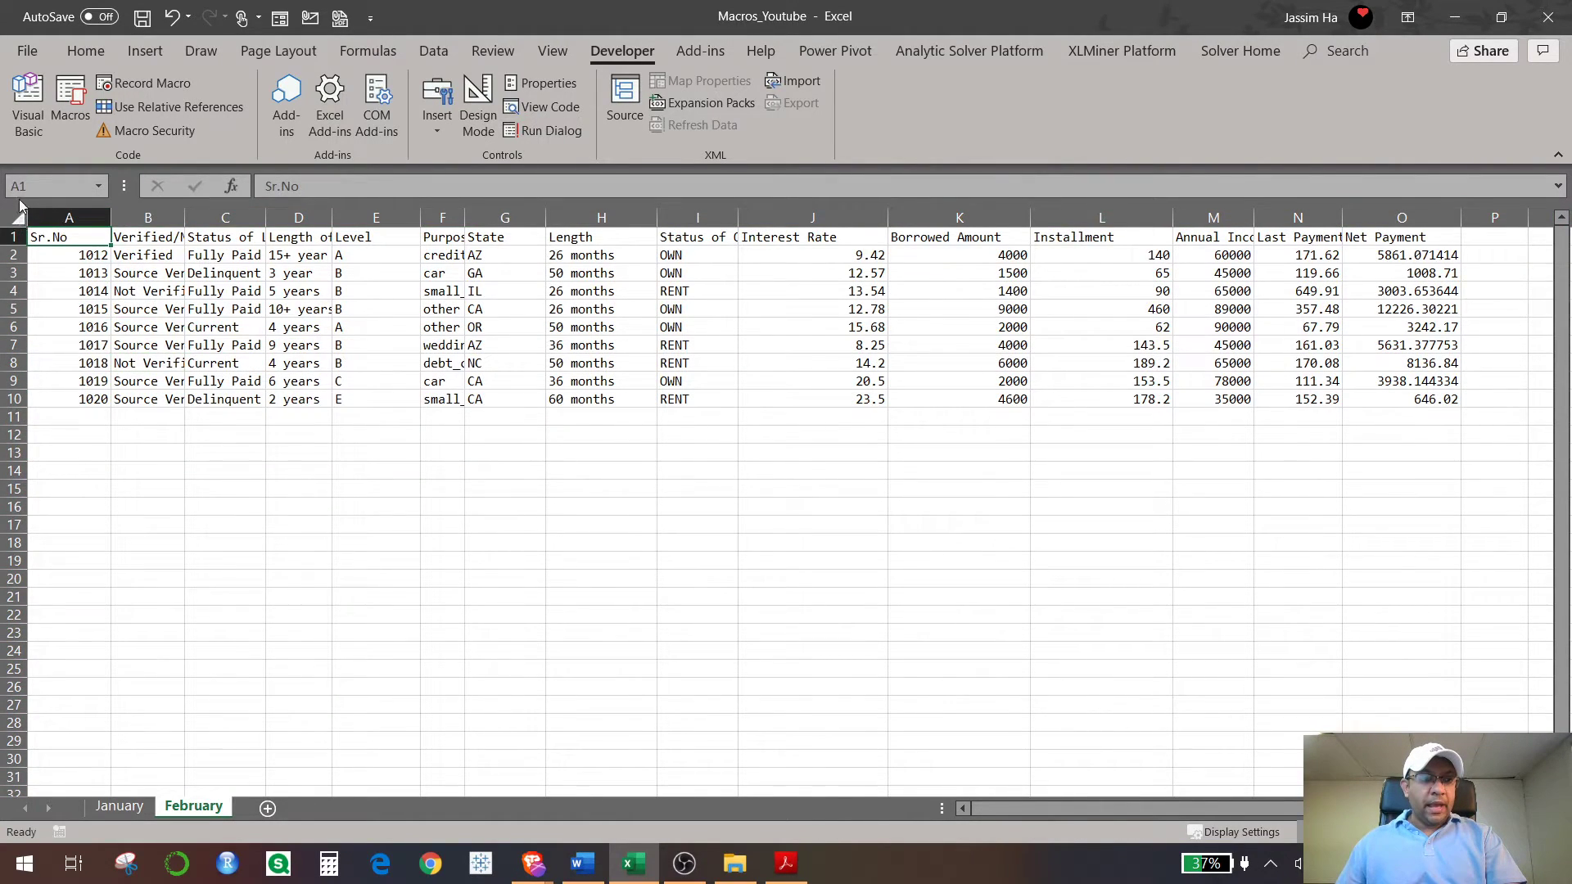
Step: Run the Loan_Report macro on the February sheet from the Macros dialog
click(71, 121)
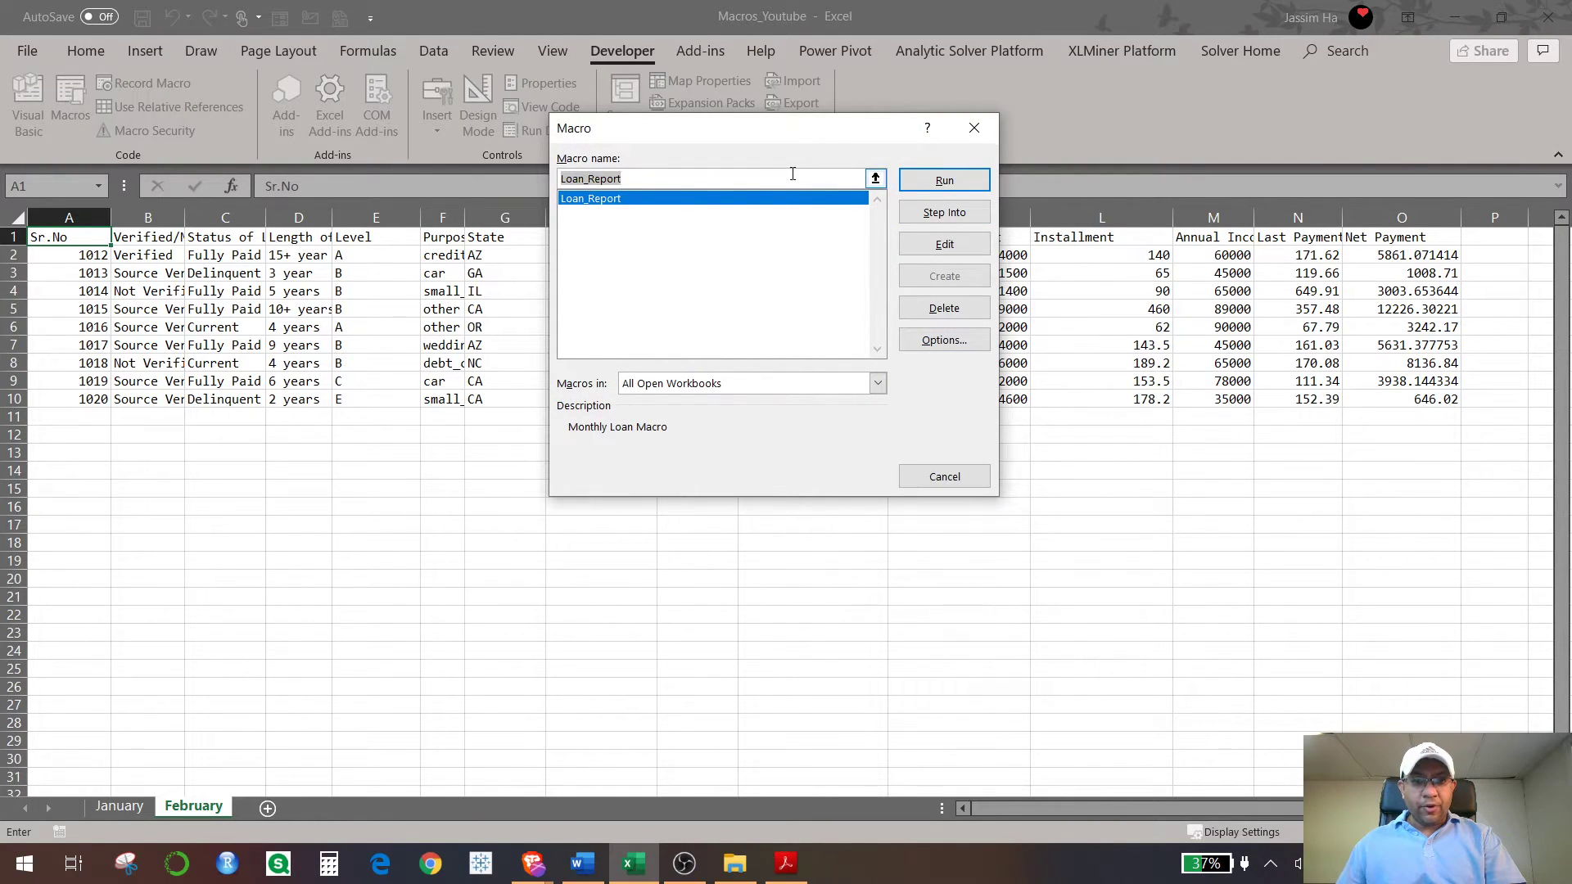
click(929, 182)
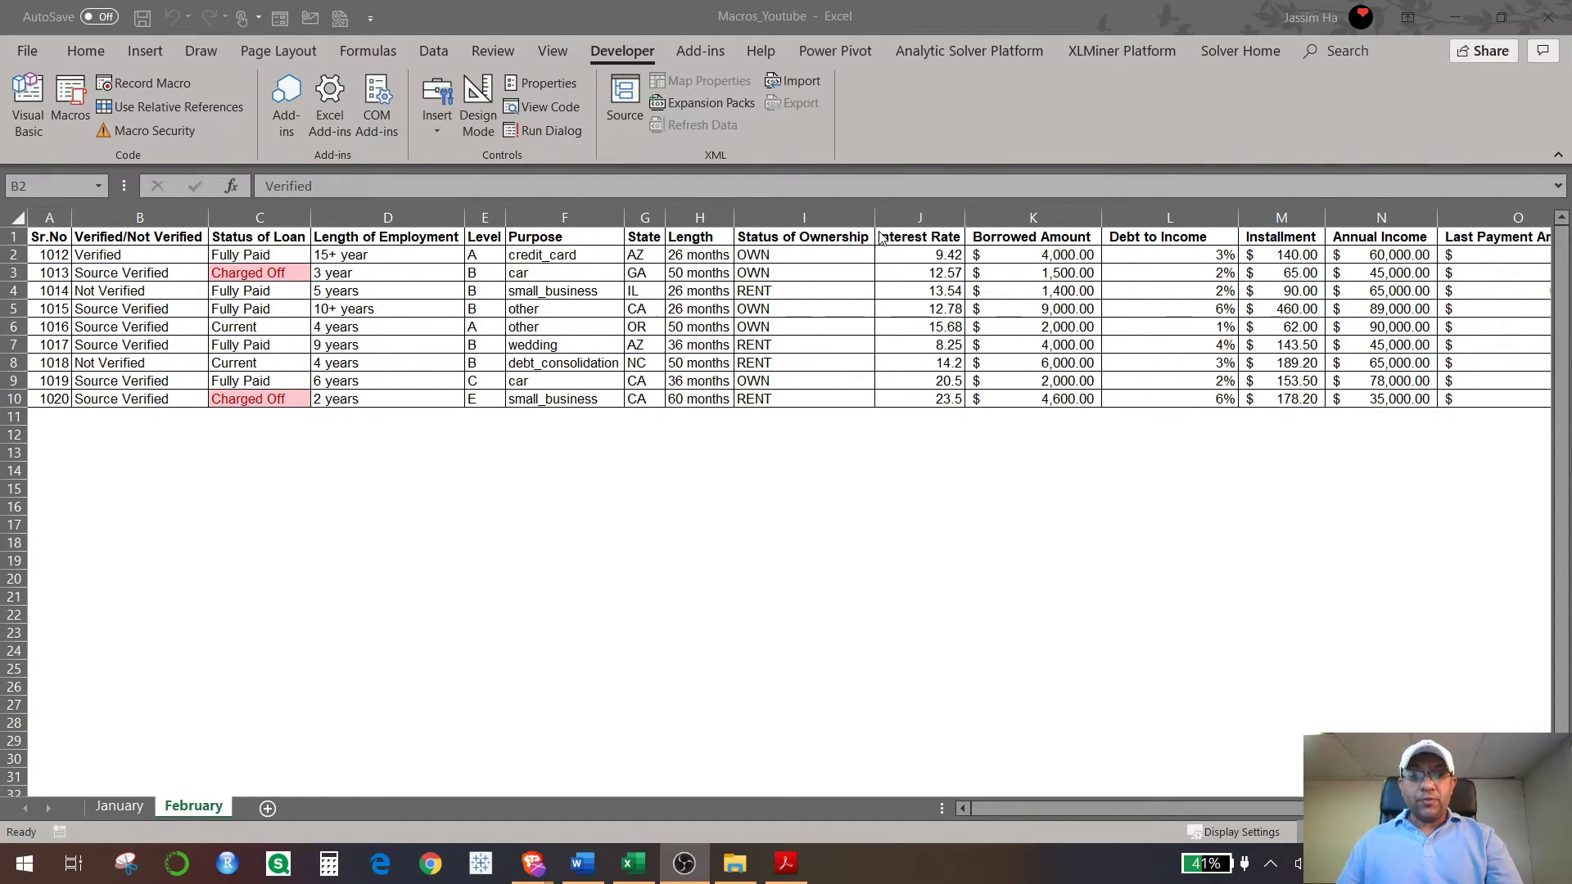
Step: Open Loan_Report's code in the VBA editor and reposition the Module1 code window
click(78, 113)
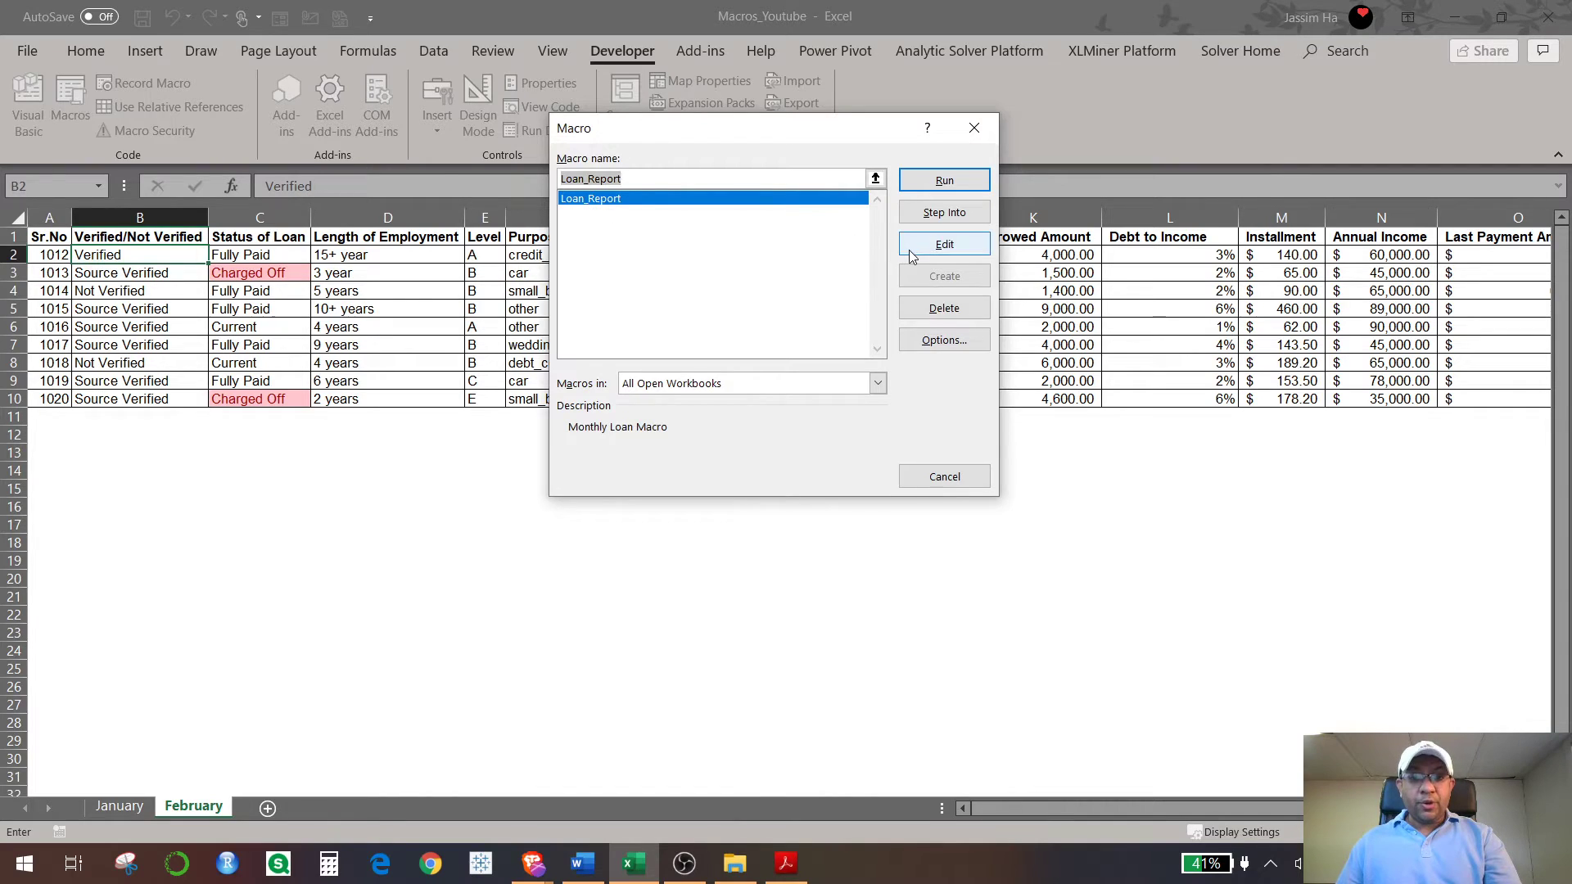
click(960, 248)
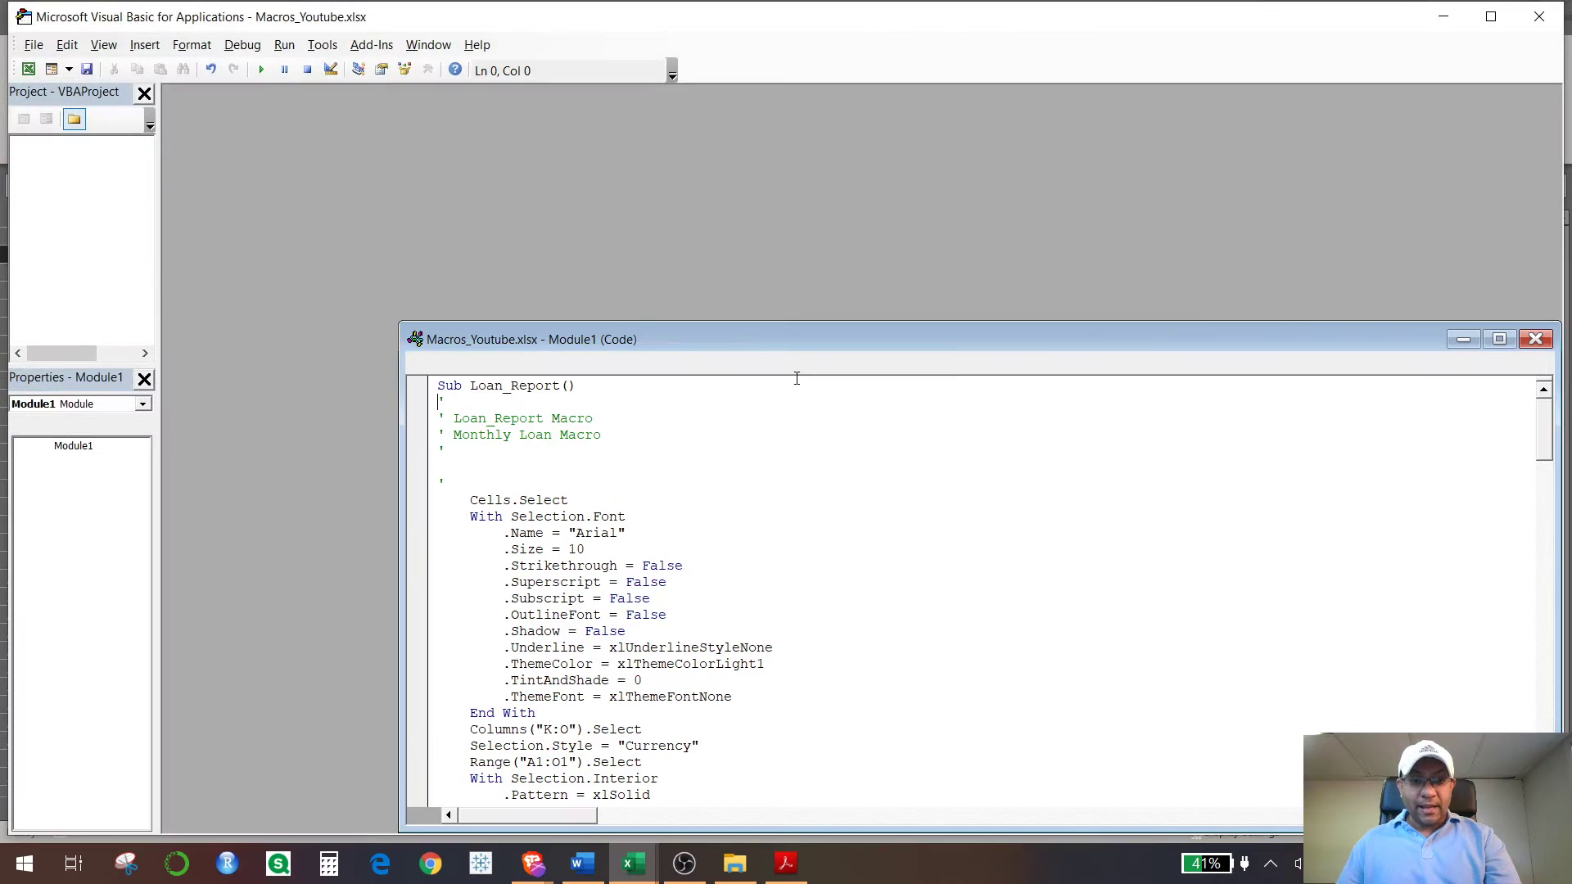
drag(703, 339, 543, 116)
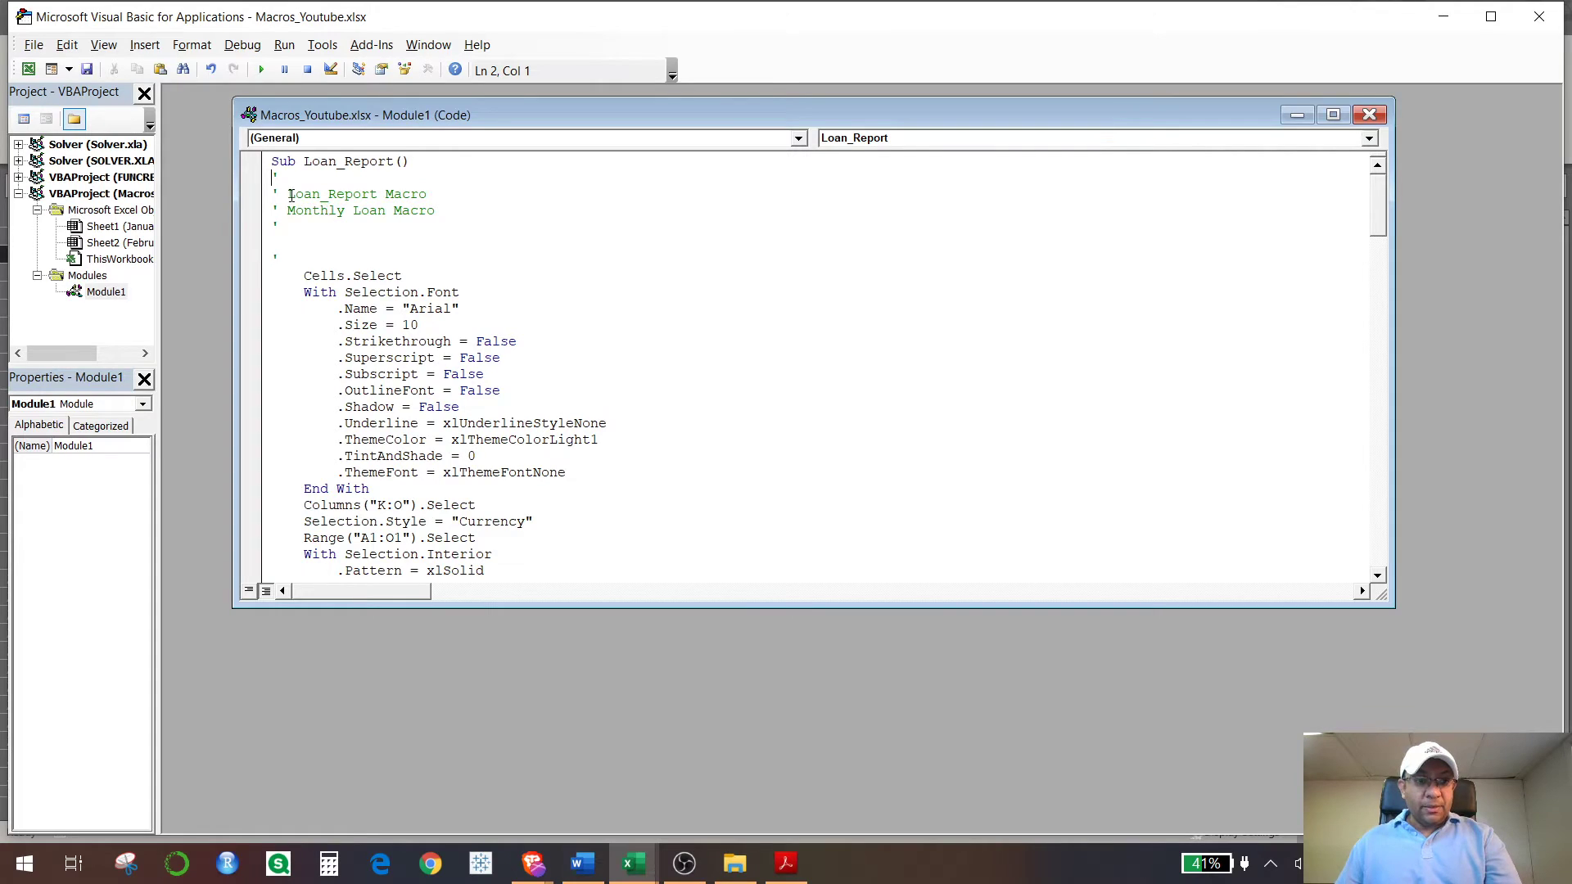
Step: Highlight the Loan_Report and Monthly Loan Macro comments and the Cells.Select font block
drag(288, 194, 477, 195)
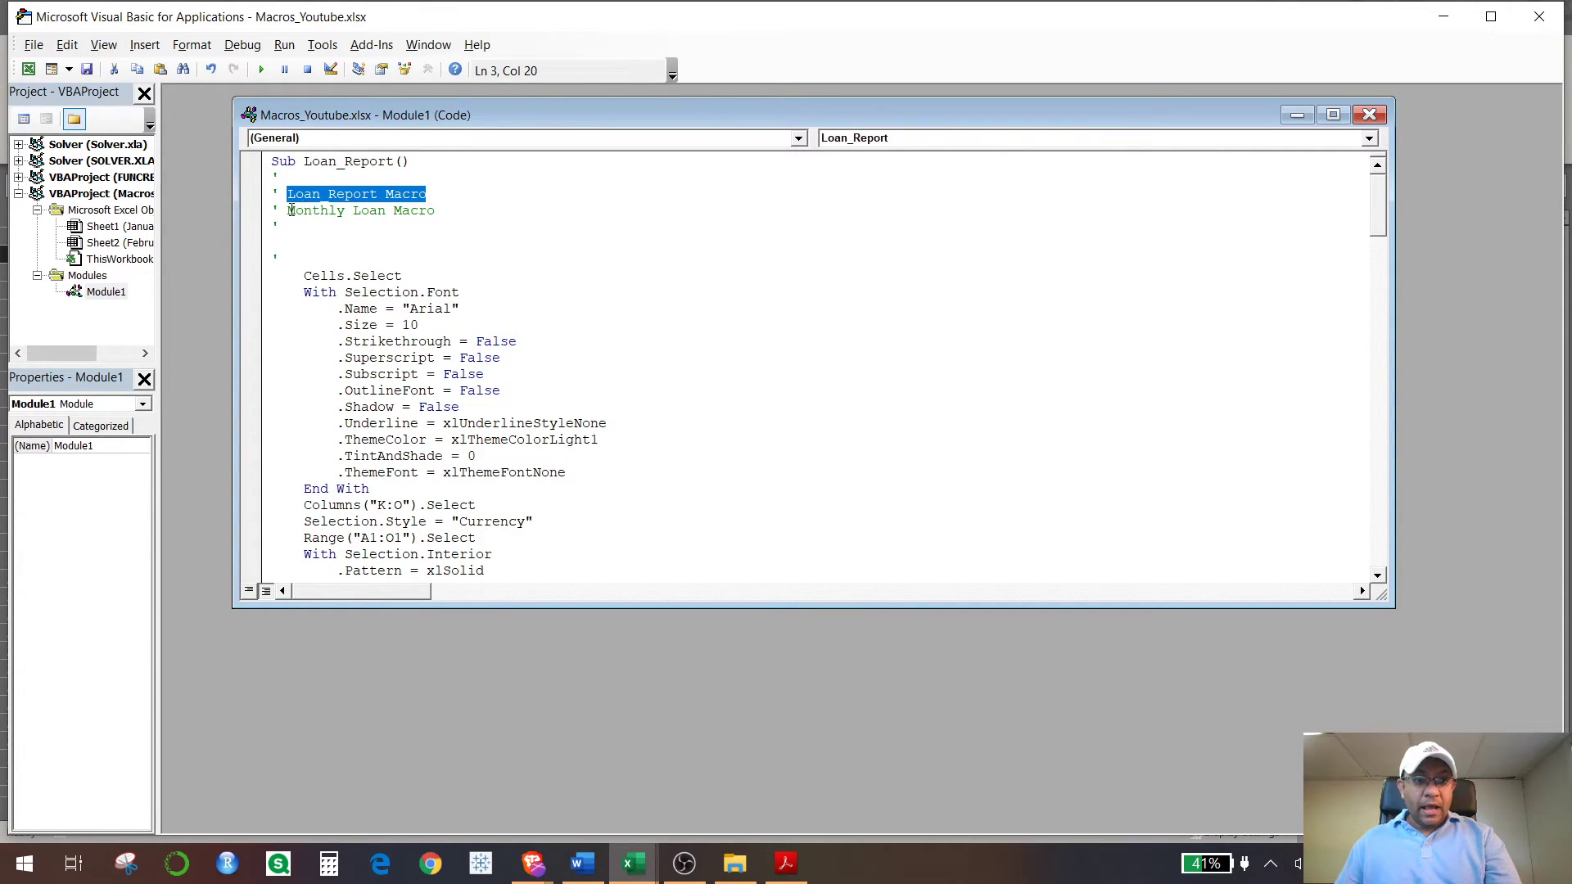
drag(288, 215, 427, 214)
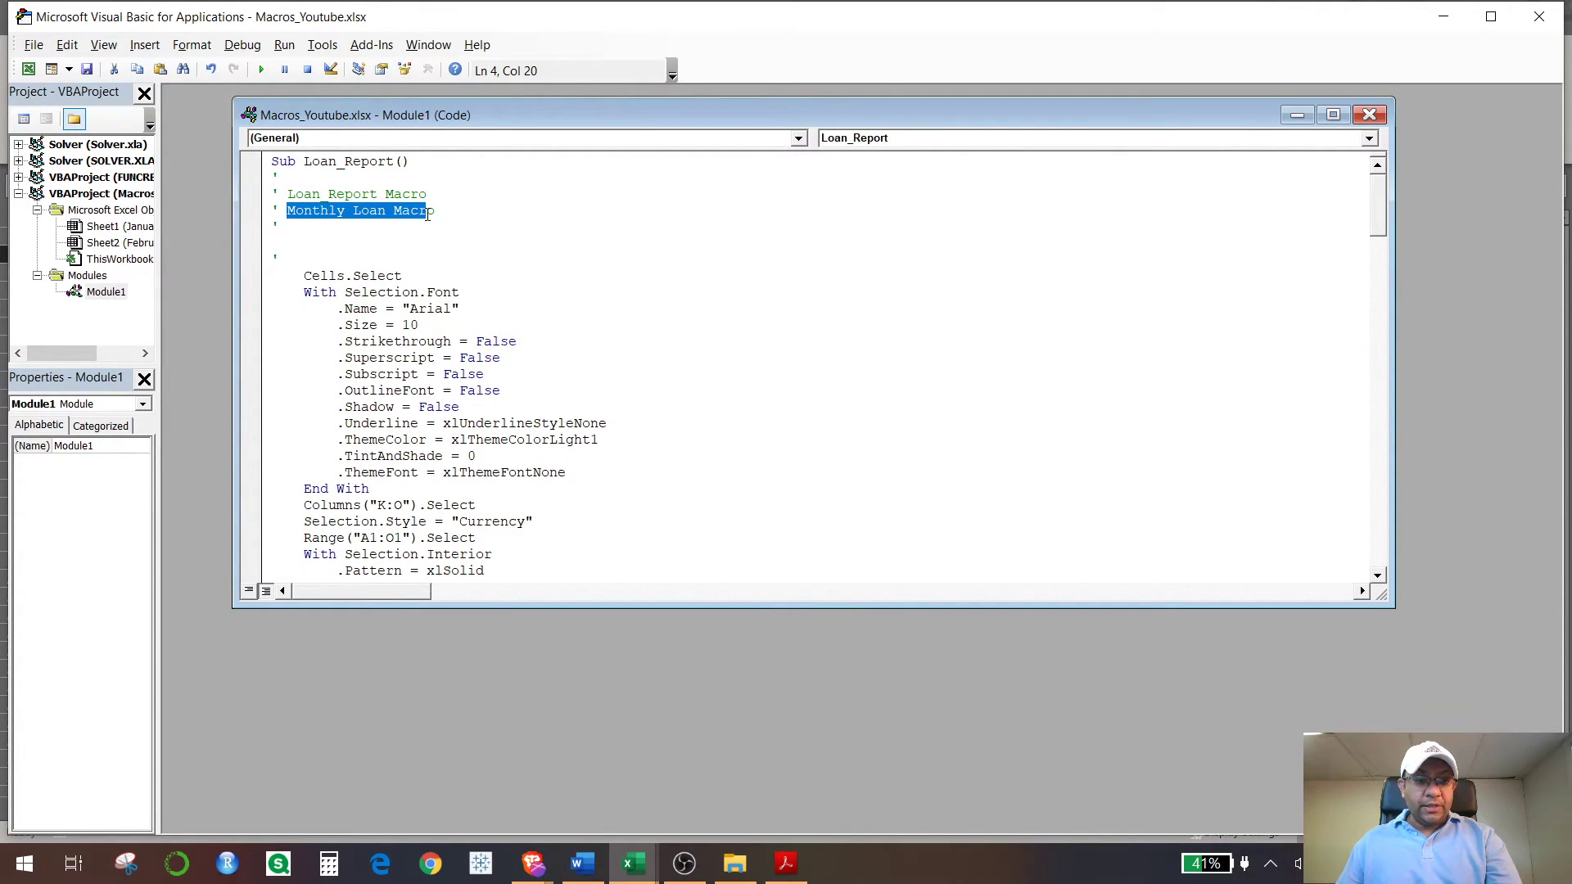
drag(303, 276, 642, 484)
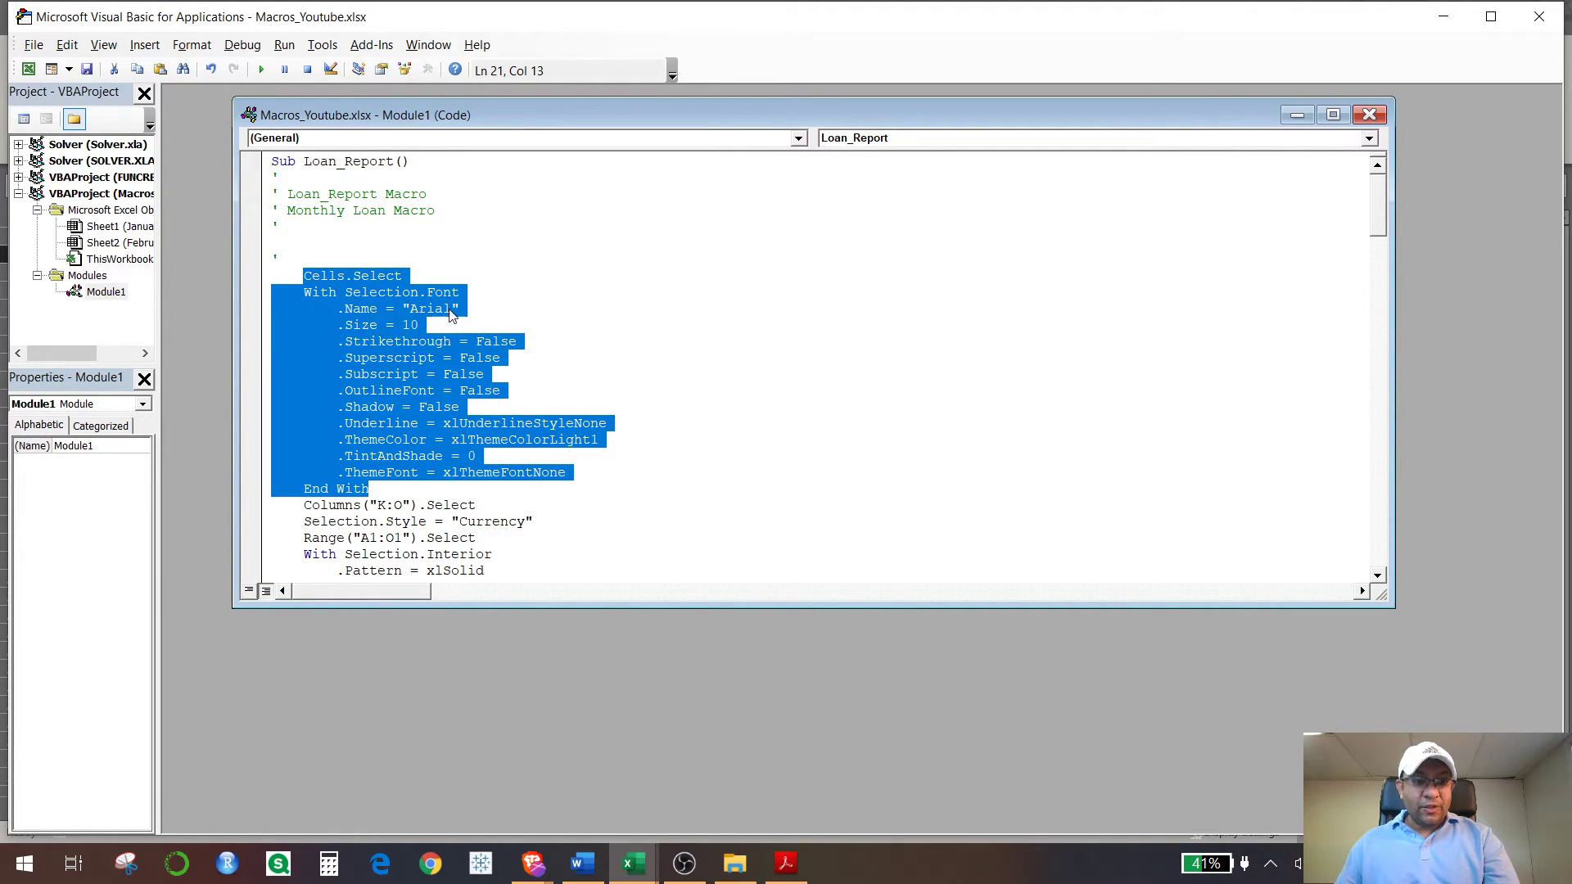
Step: Insert the comment line 'Format cells and giving it a font.' directly above Cells.Select
click(332, 261)
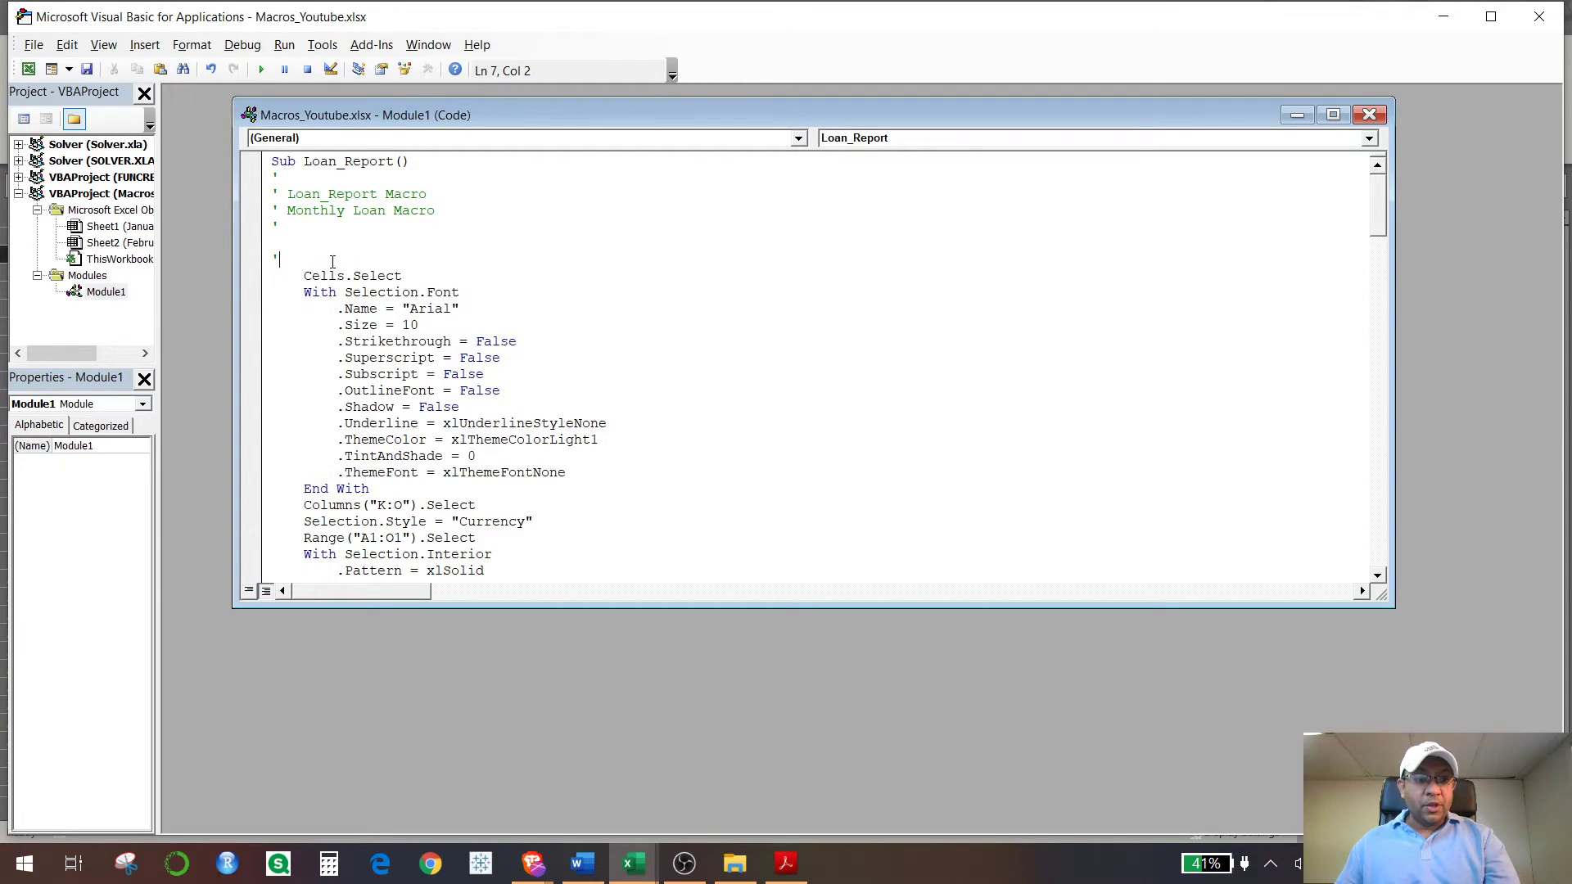
key(Return)
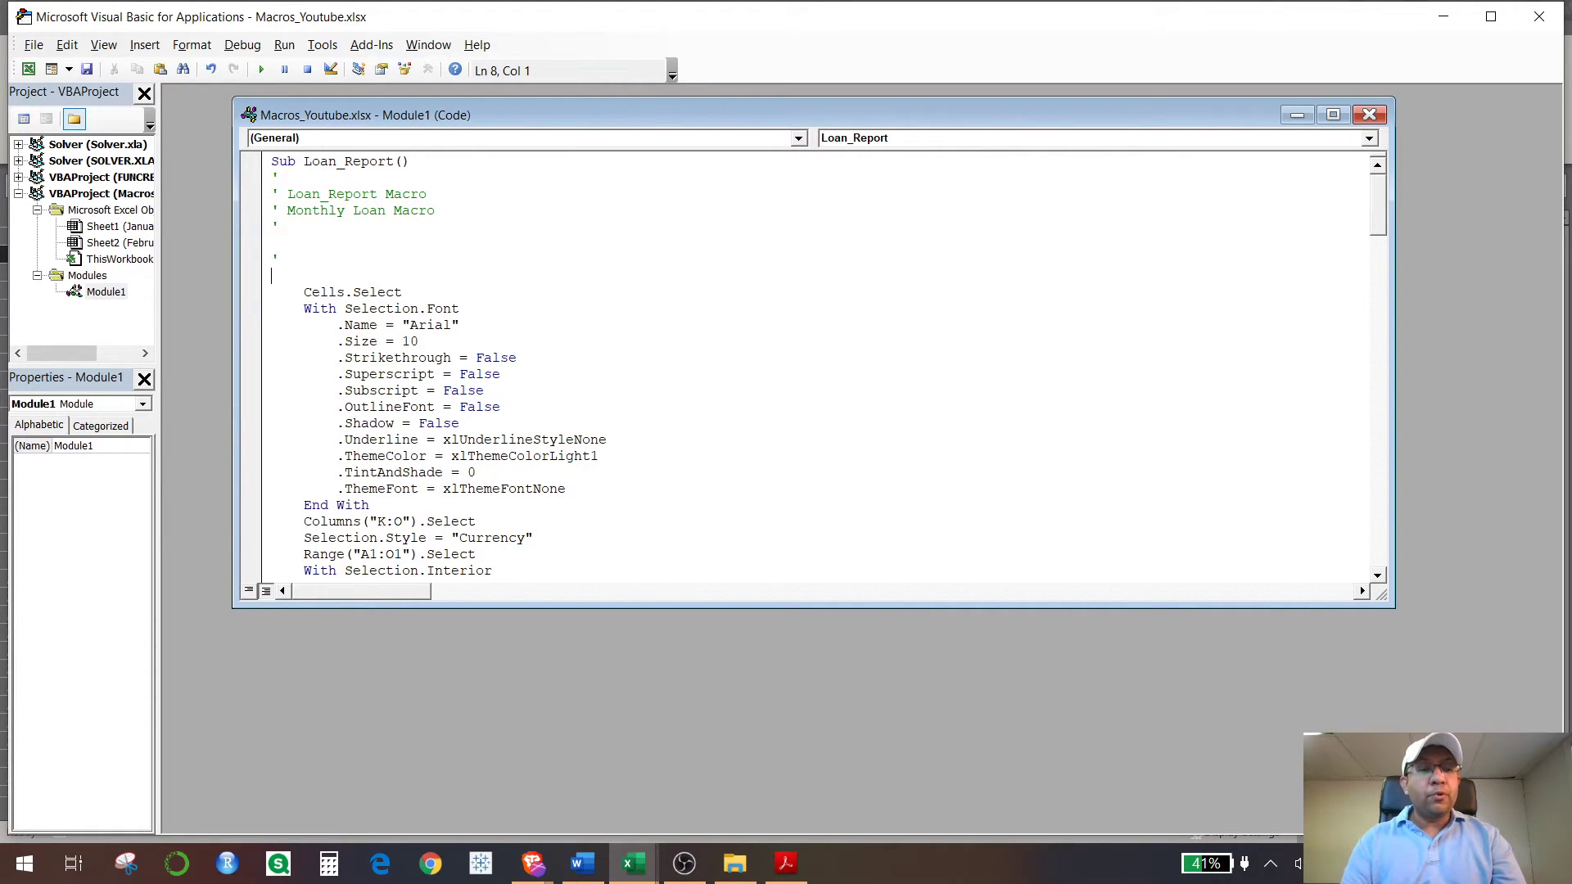
text(')
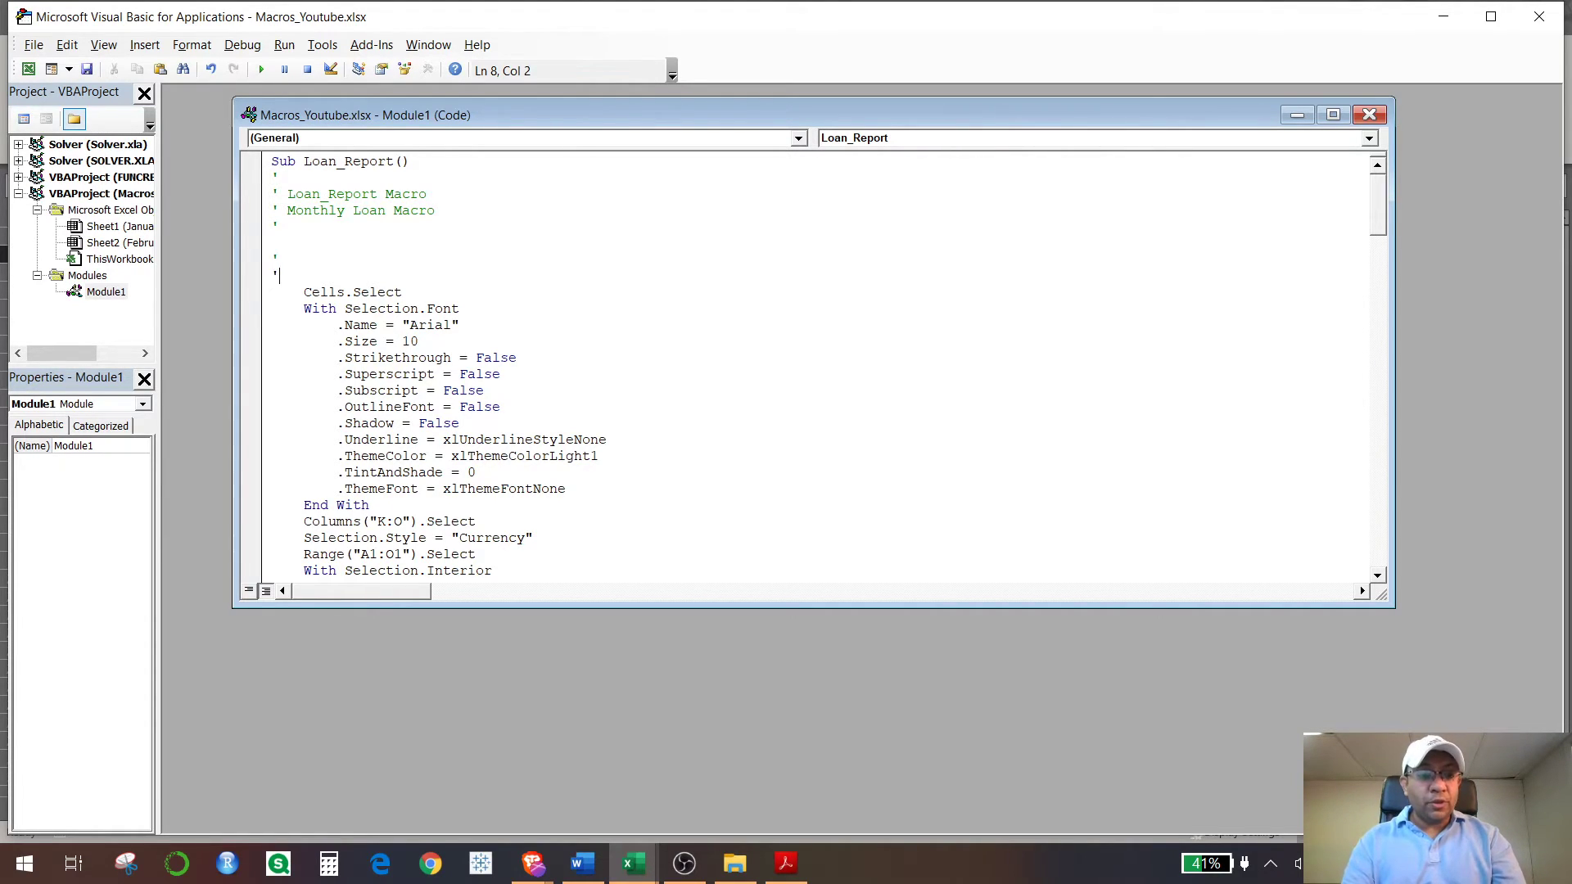
key(Caps_Lock)
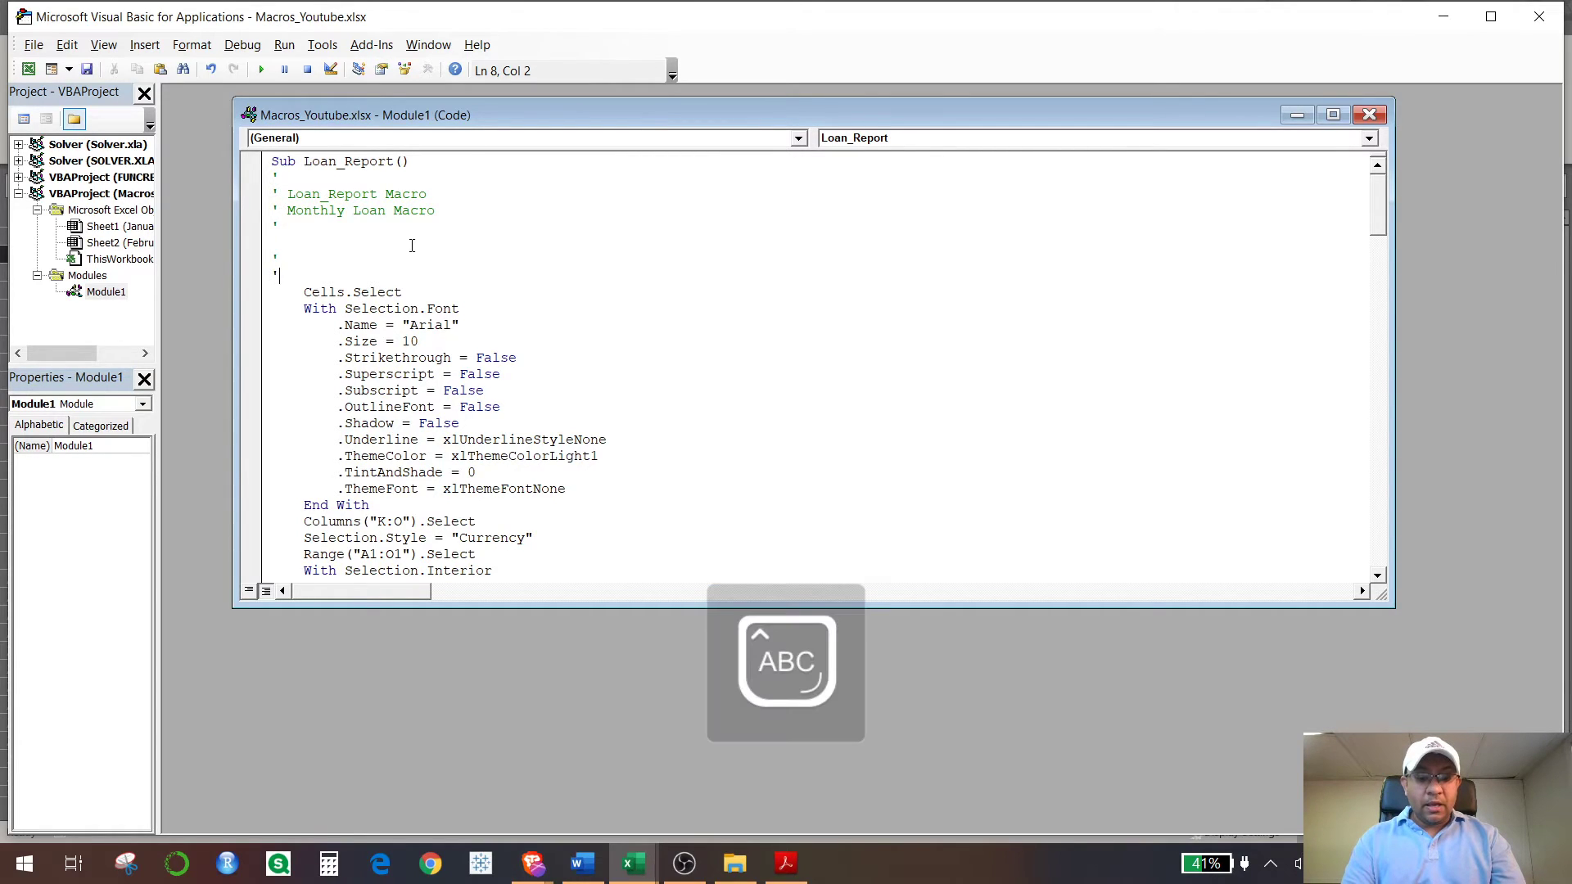
text(C)
key(BackSpace)
text(F)
key(Caps_Lock)
text(ormat)
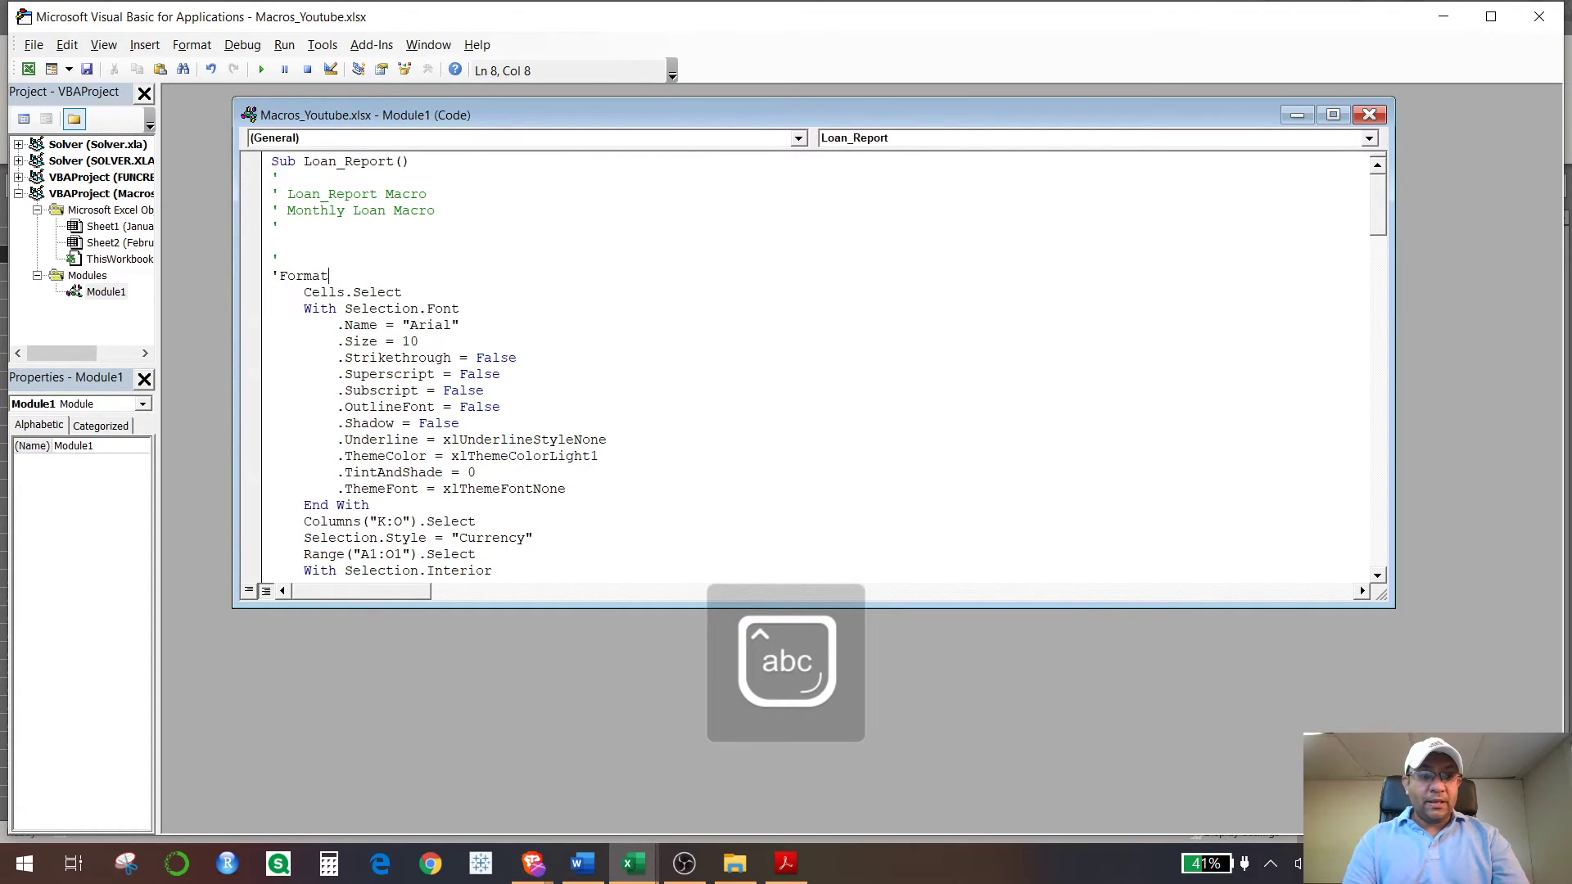
text( cells)
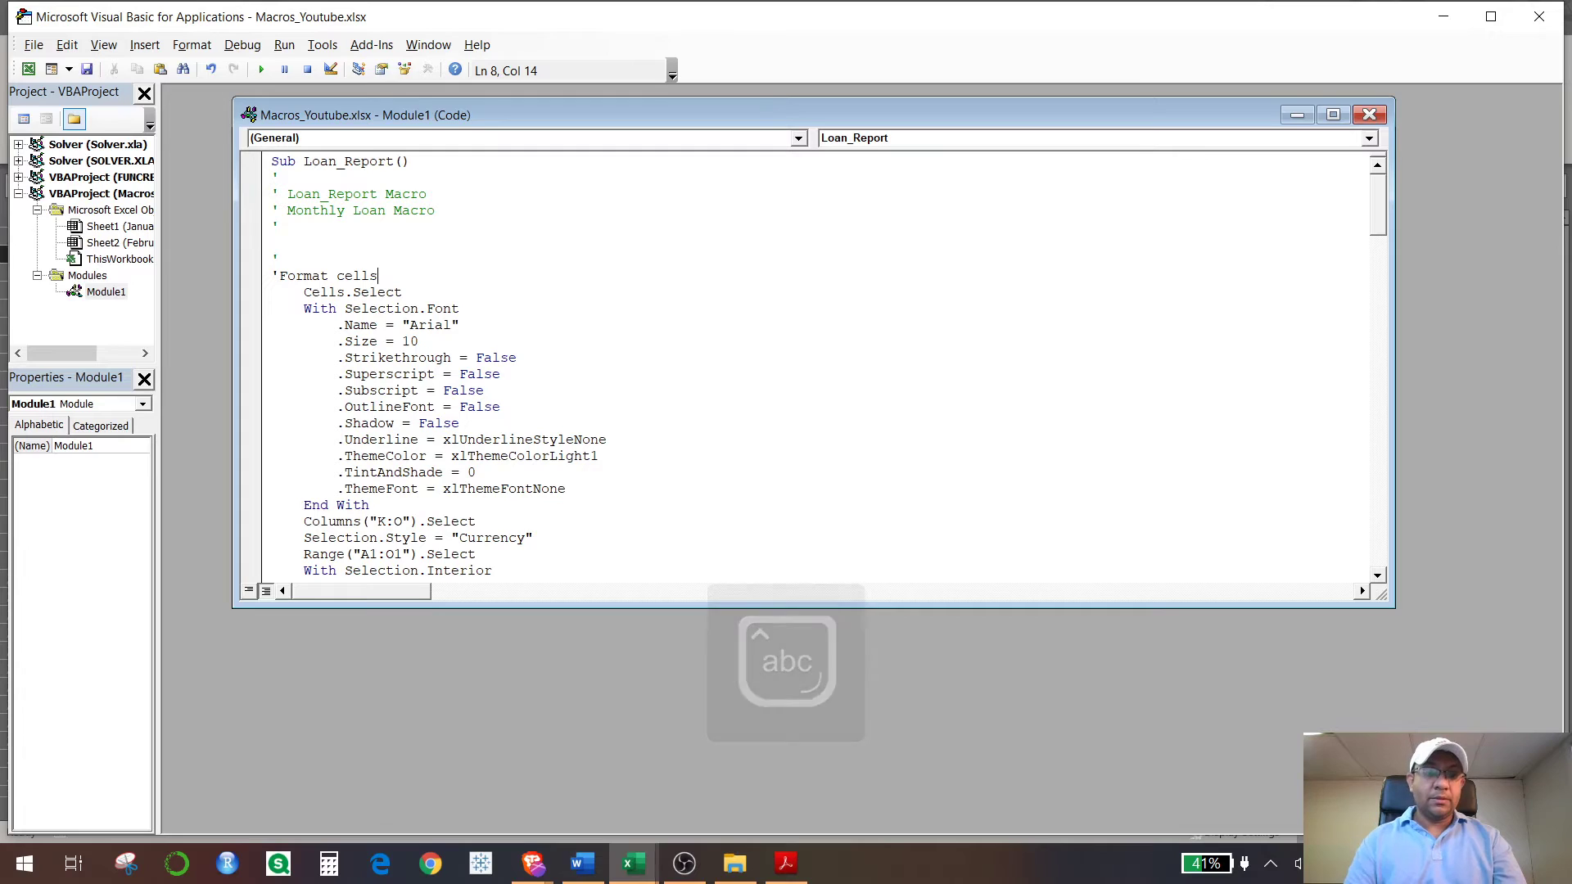
text( and gibving it )
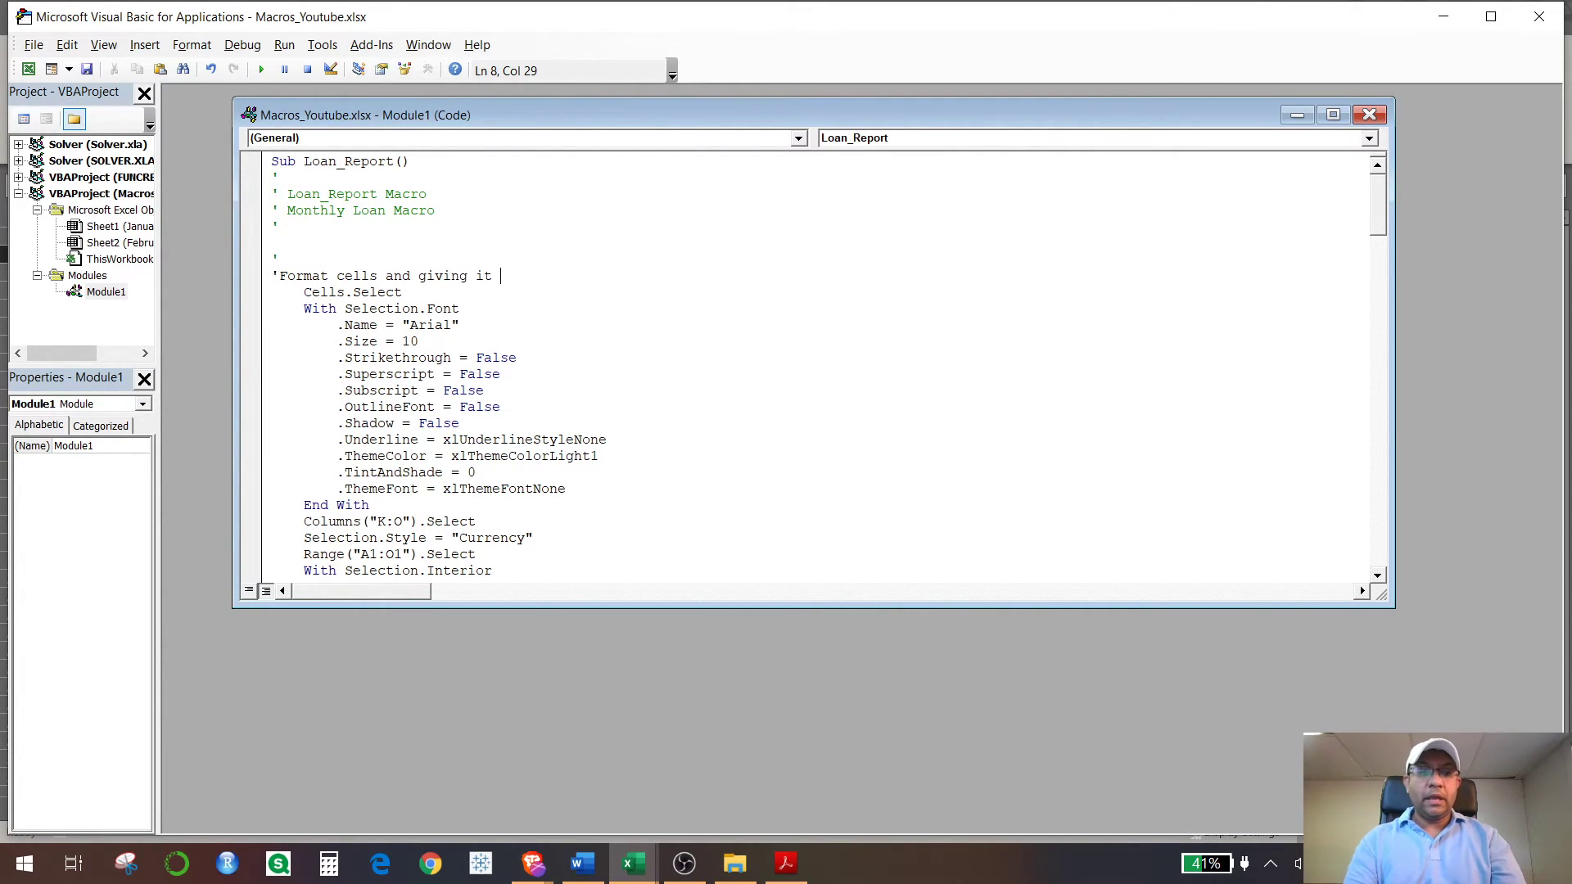
text(a font.)
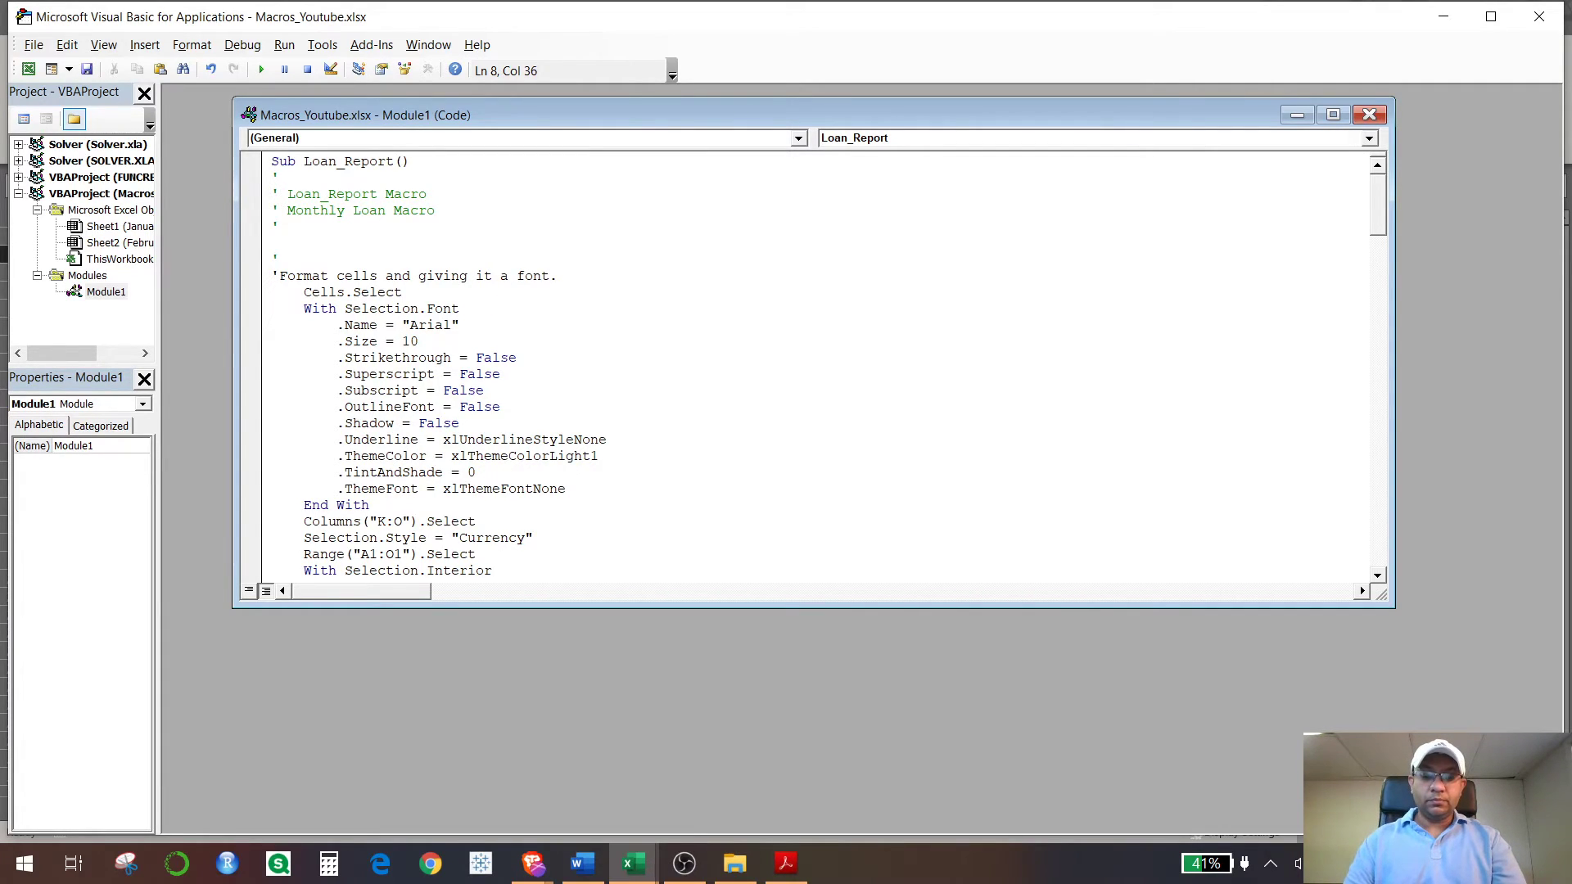
key(Down)
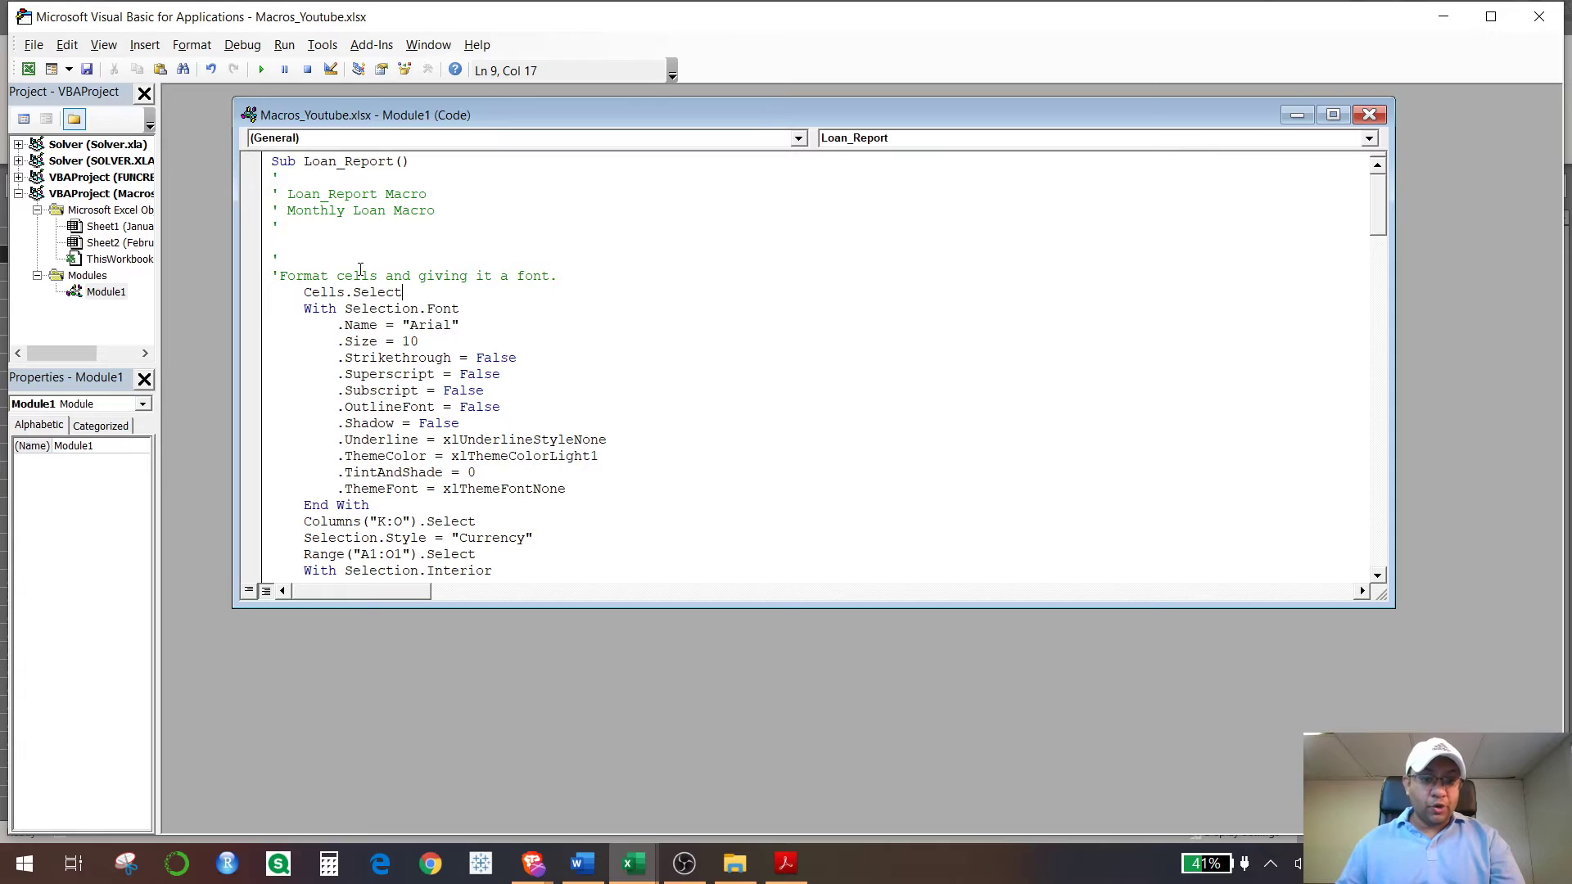
drag(567, 280, 264, 280)
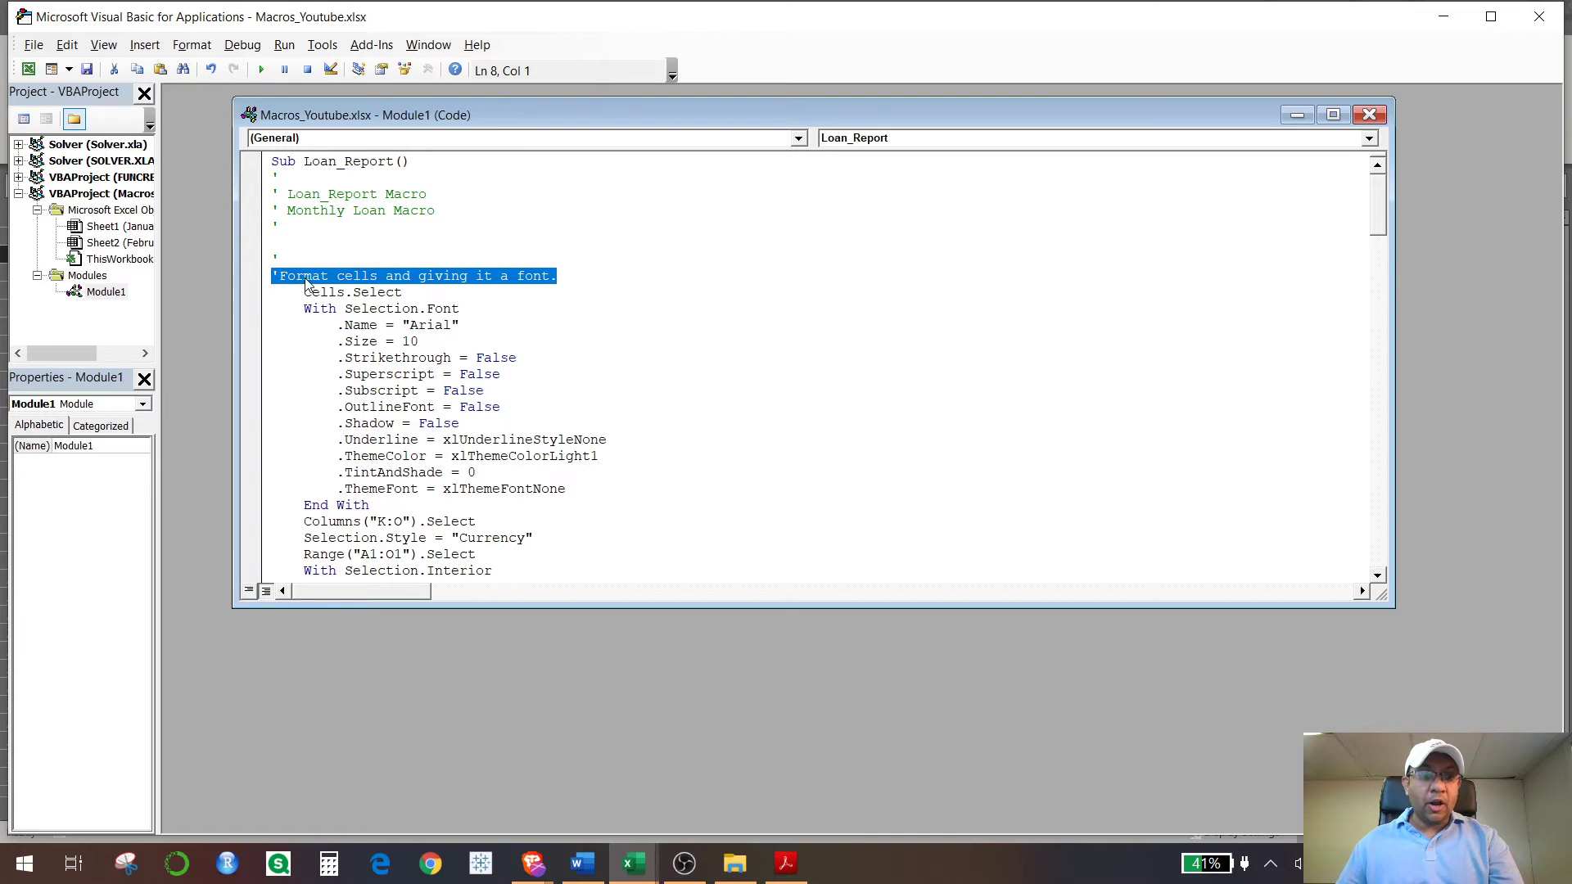
Step: Add a blank line after the font block's End With
click(422, 308)
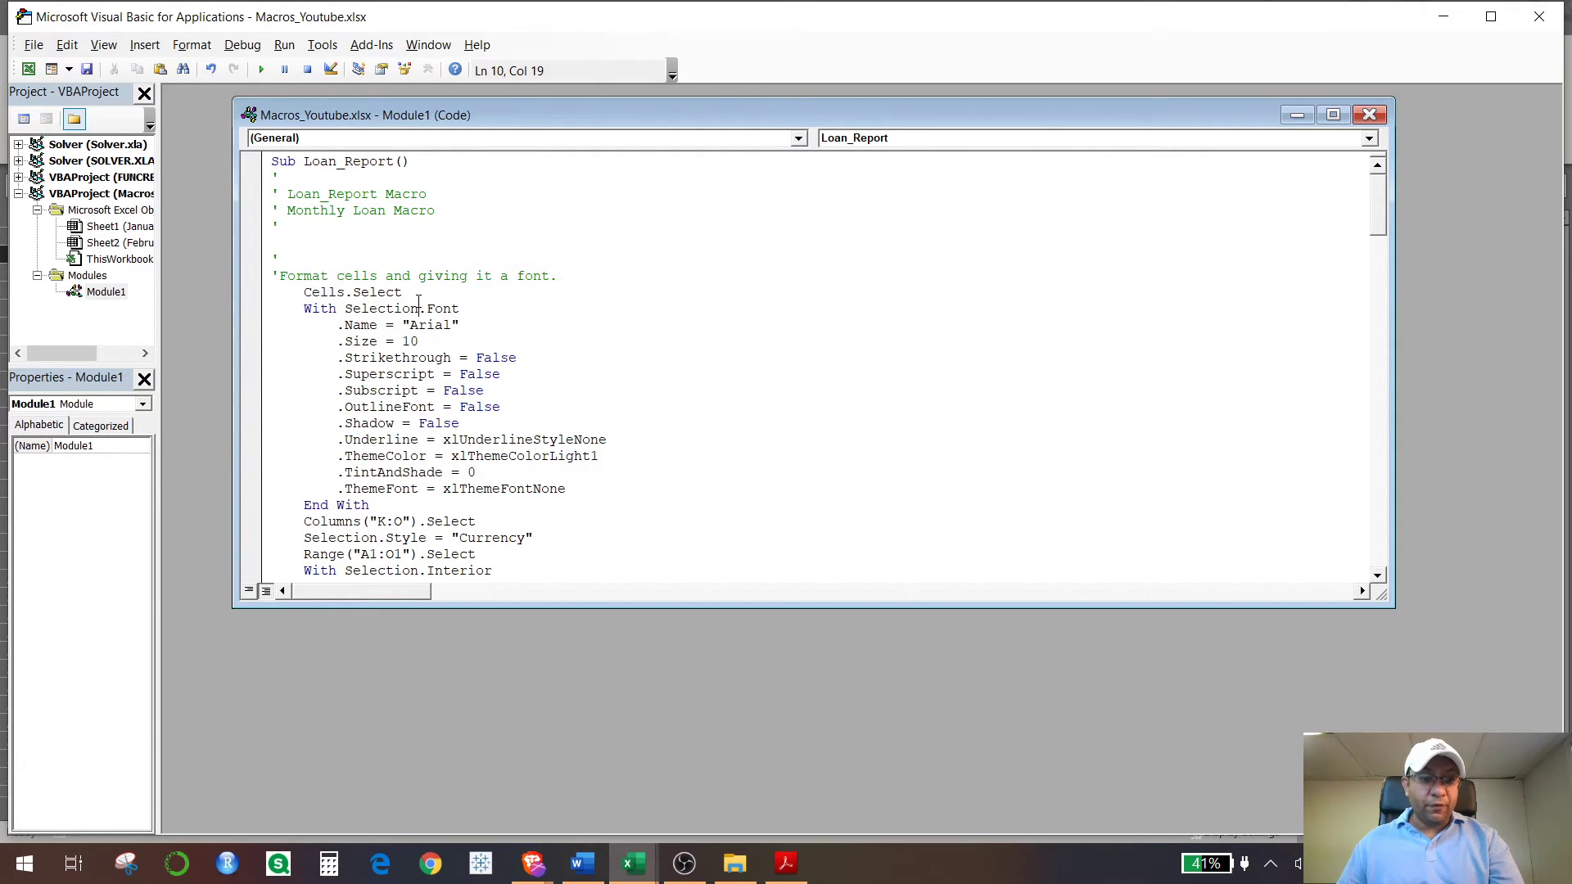
scroll(503, 373, down, 2)
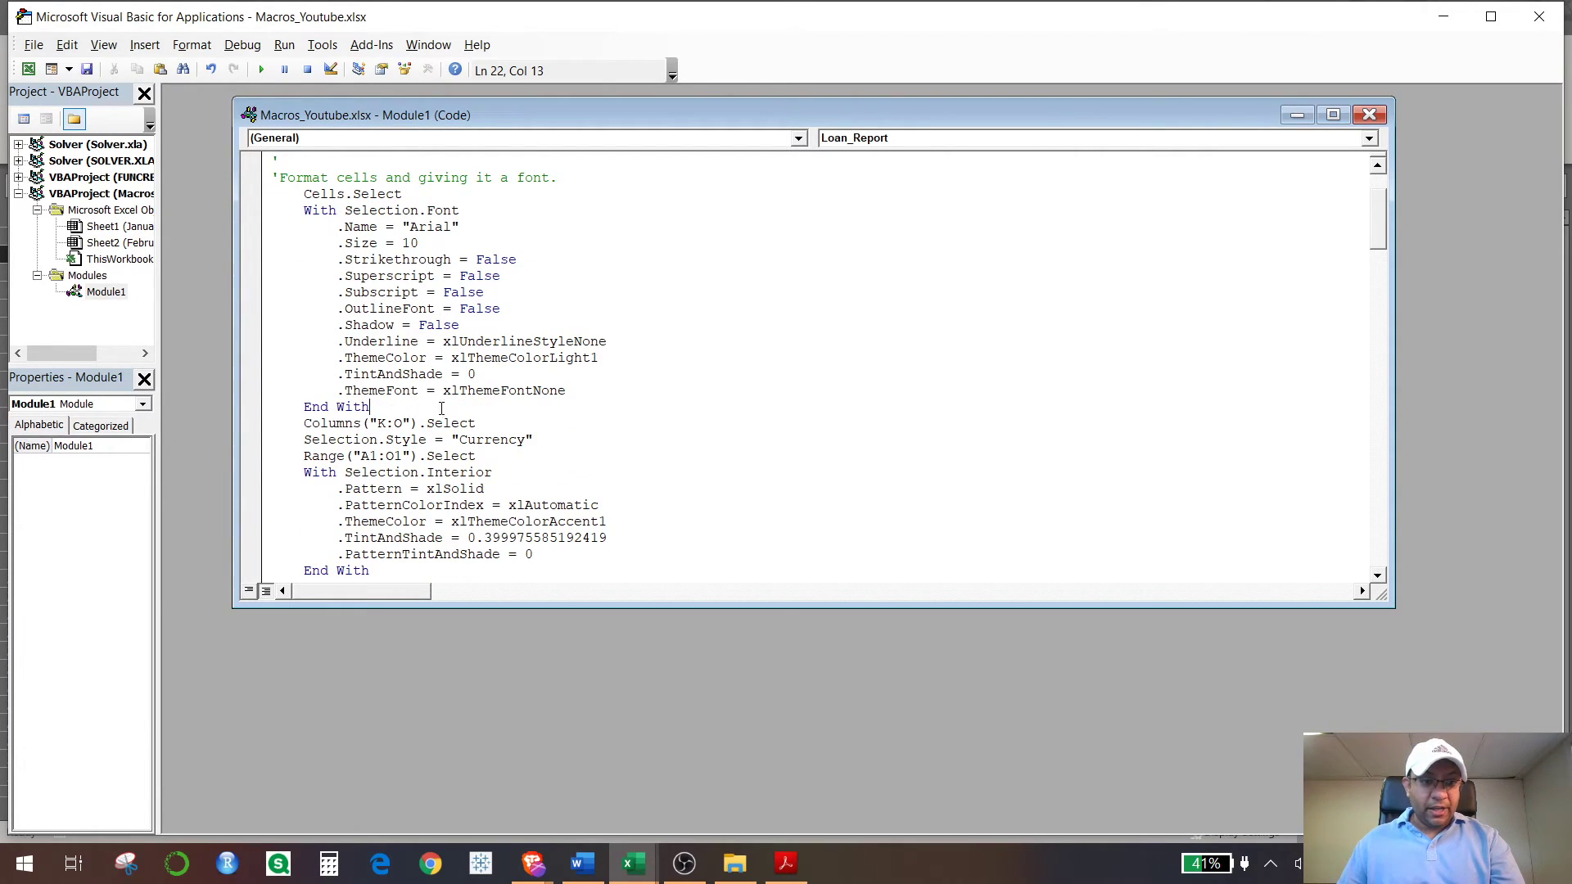
key(Return)
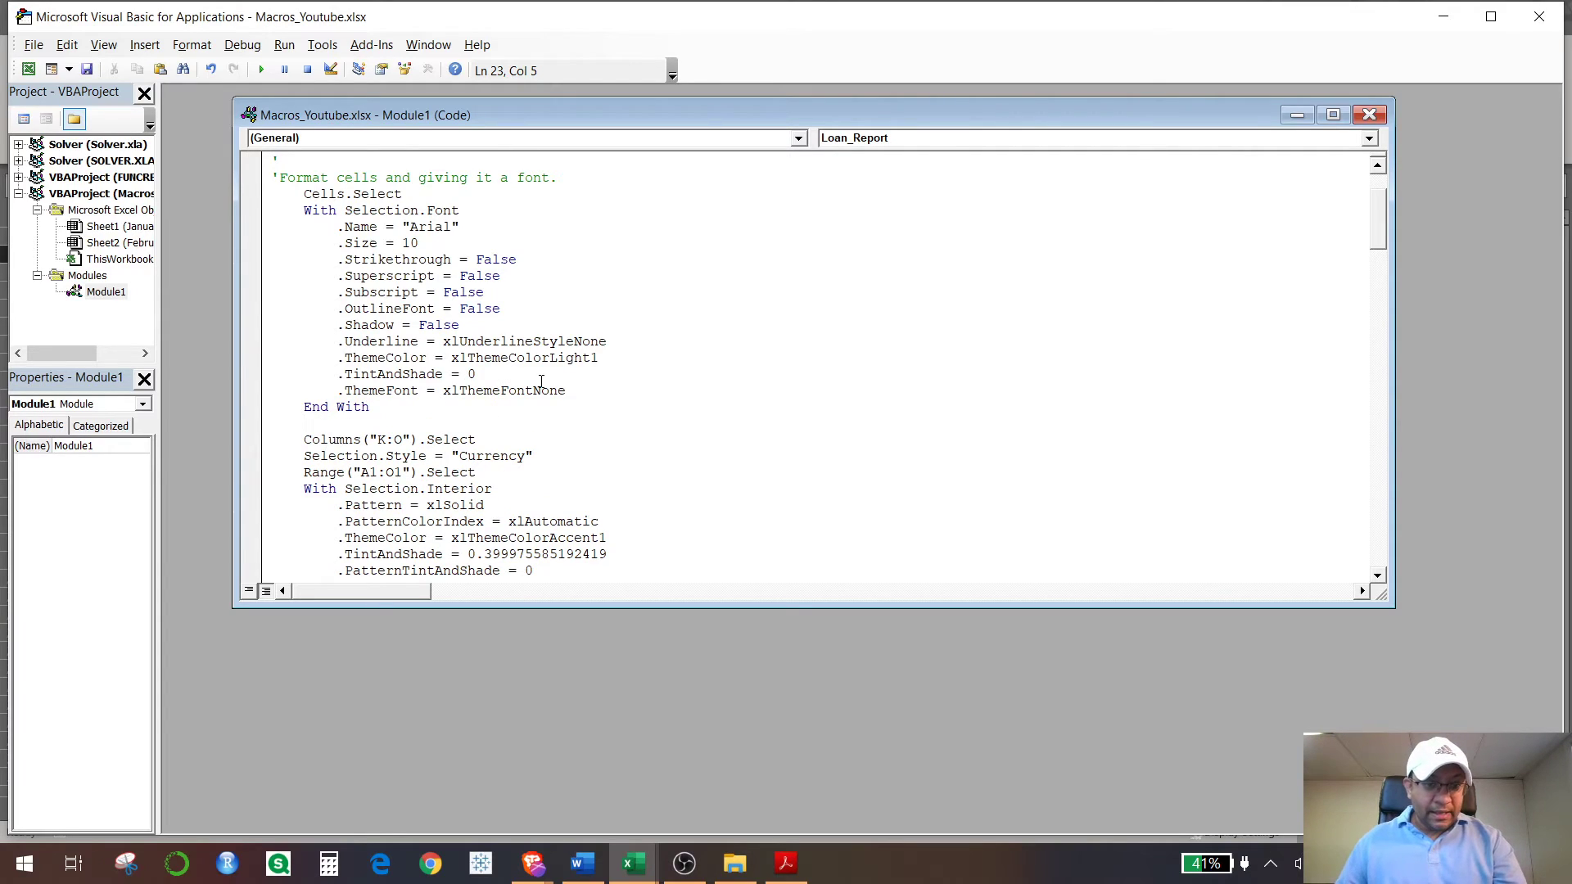
drag(533, 456, 427, 442)
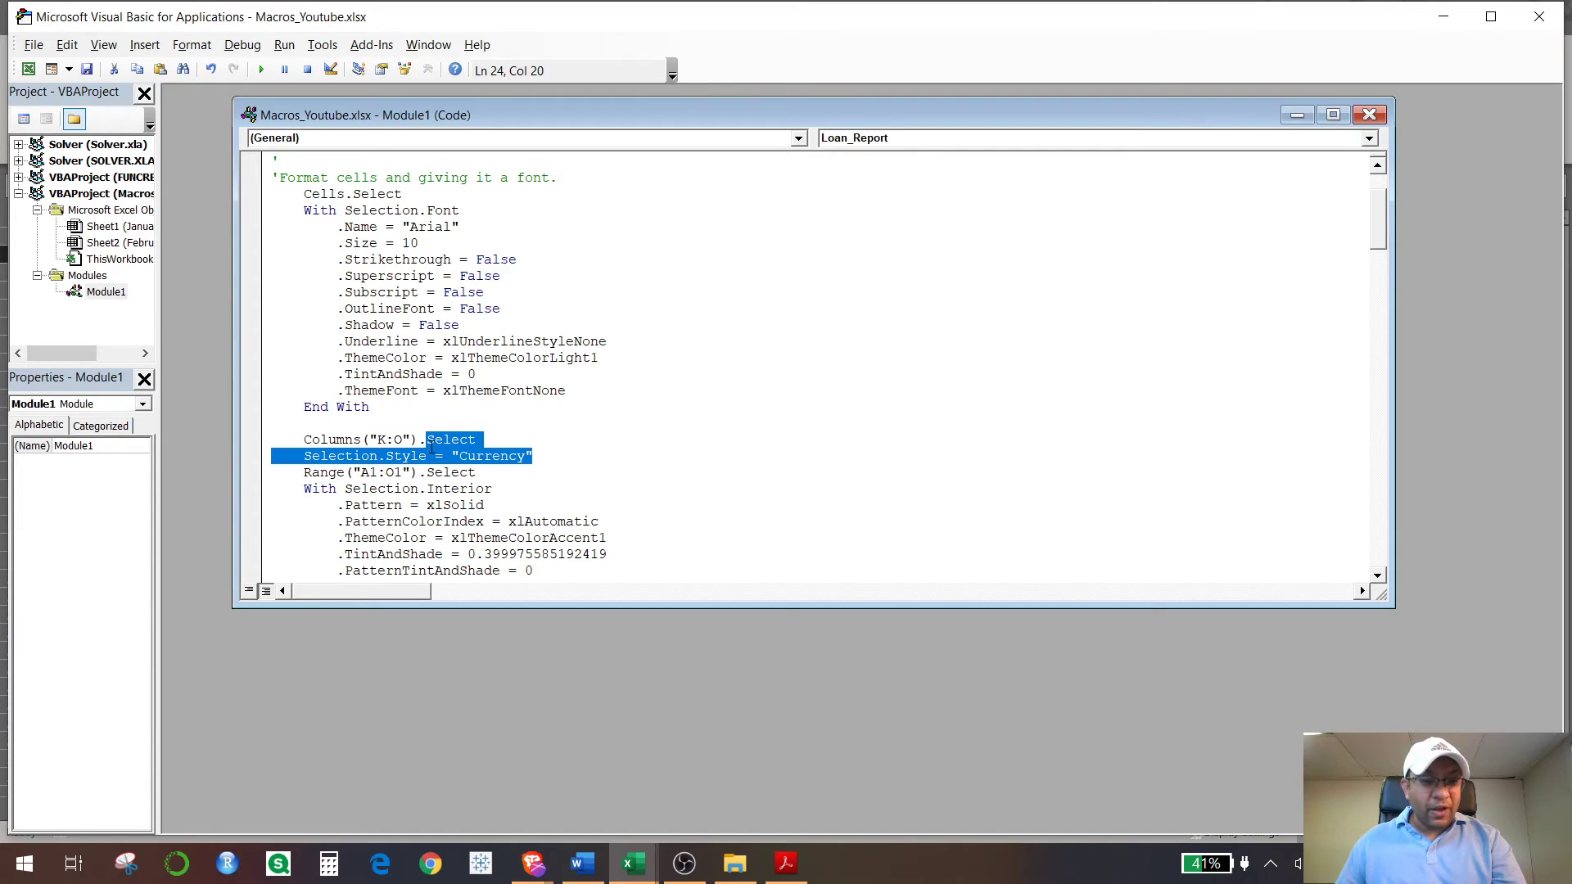
Step: Insert the comment 'Change the currency' above Columns("K:O").Select, removing the extra blank line
click(309, 433)
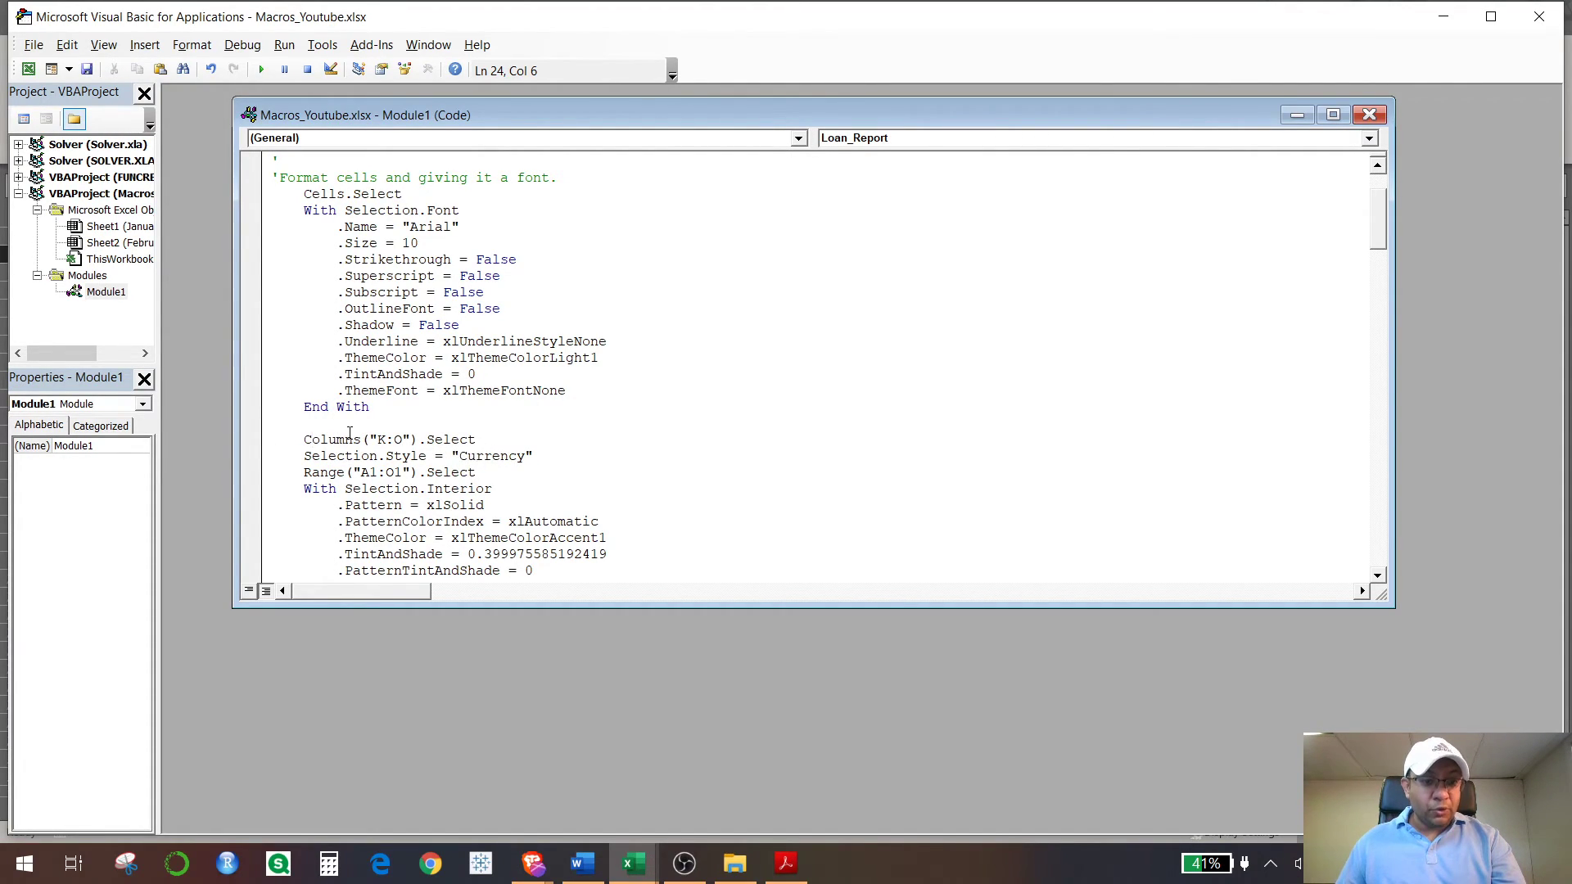
key(Return)
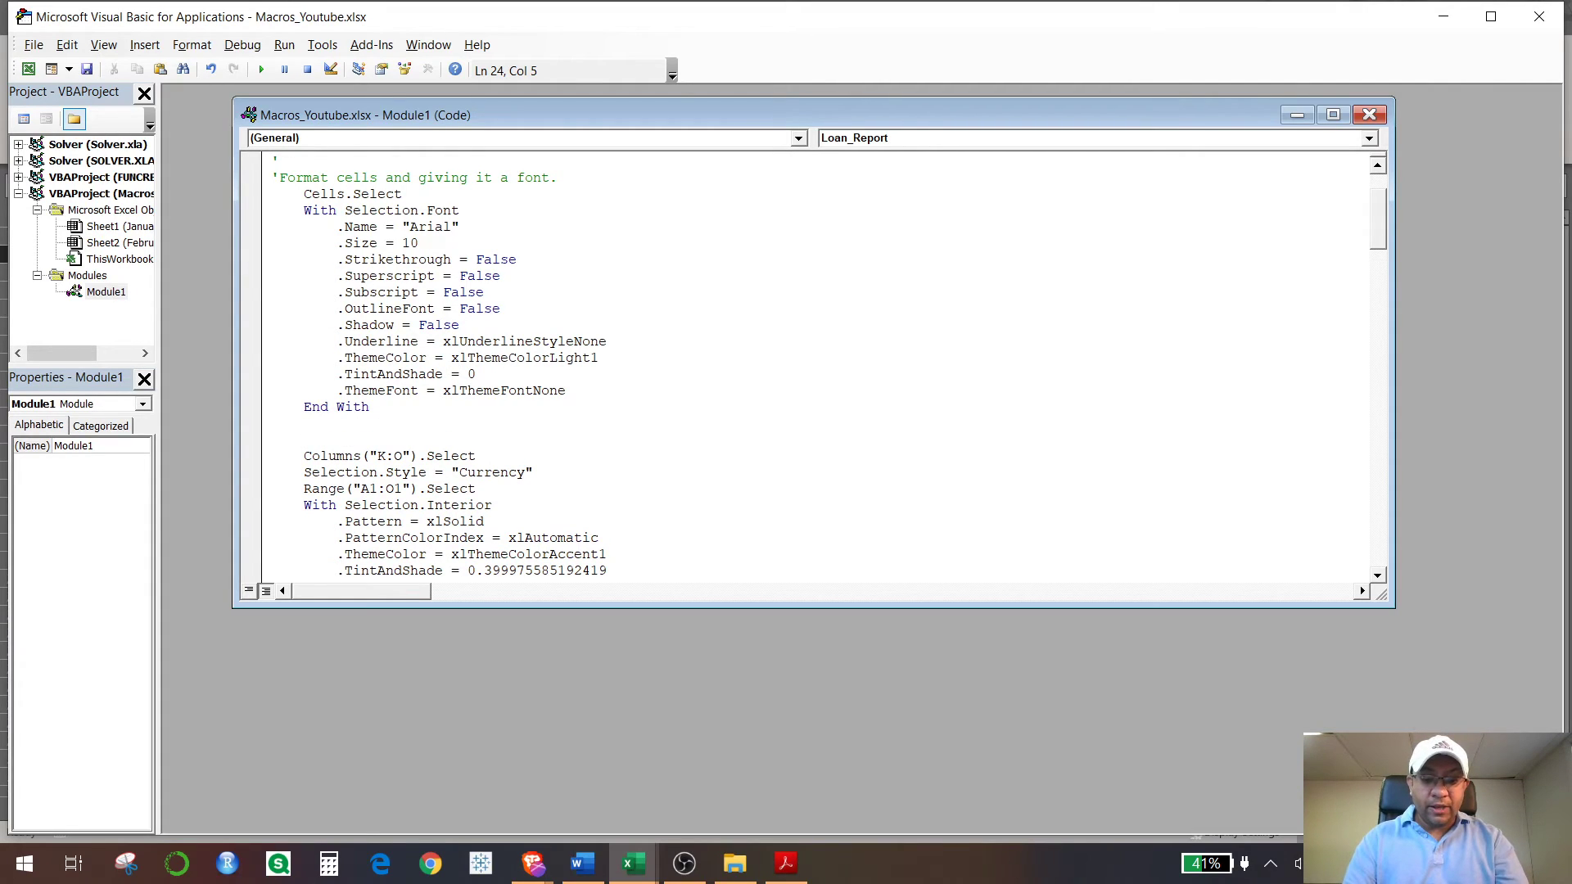
text(')
key(Caps_Lock)
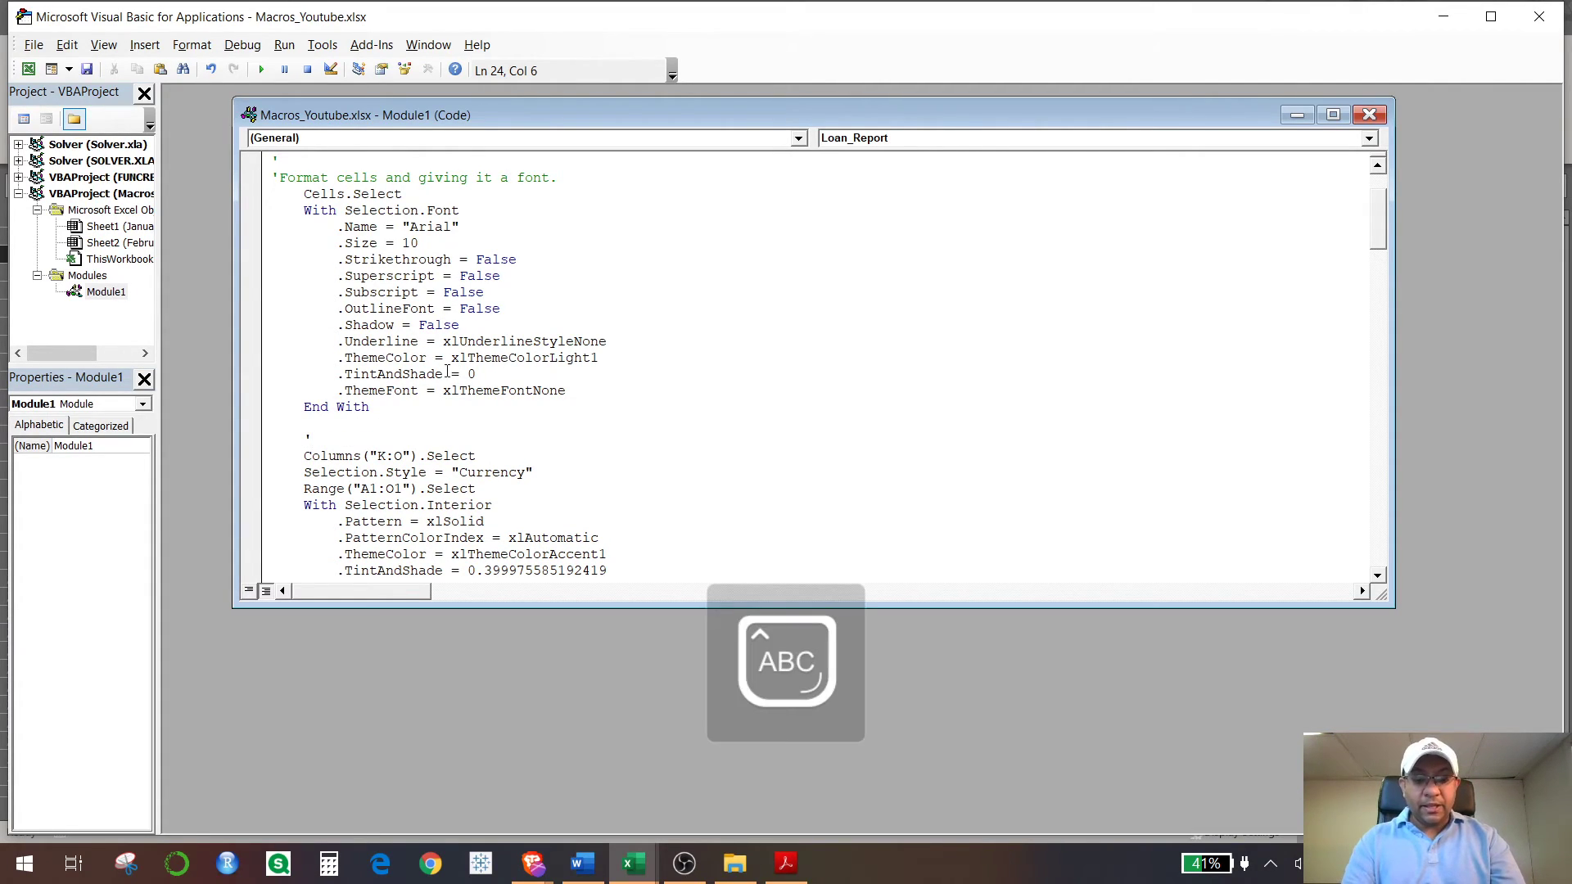
text(C)
key(Caps_Lock)
text(hange the currency)
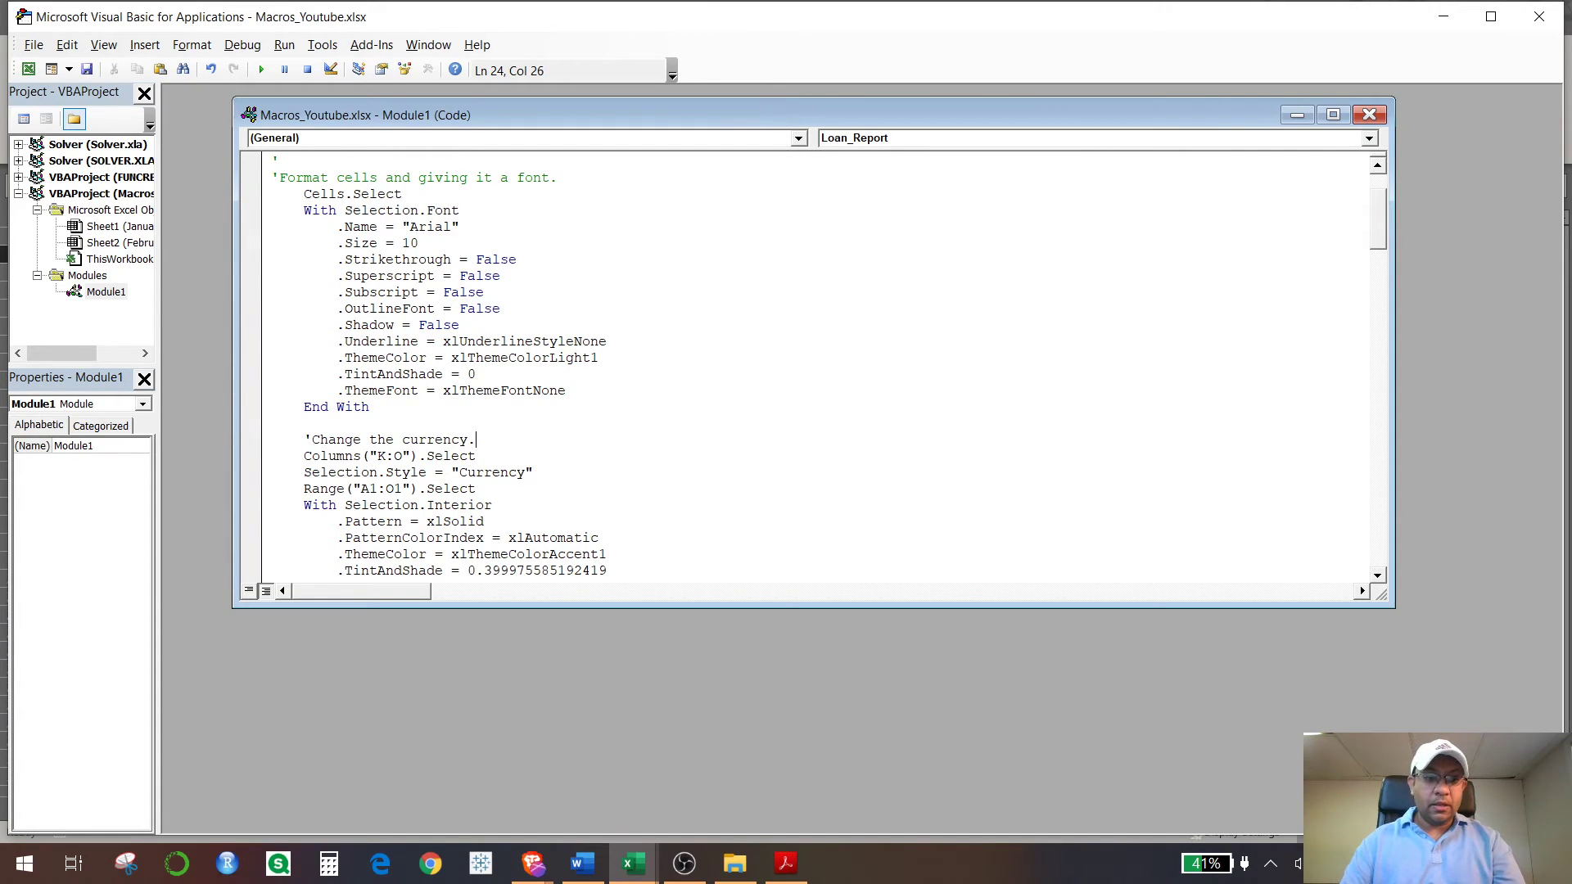
key(Return)
key(BackSpace)
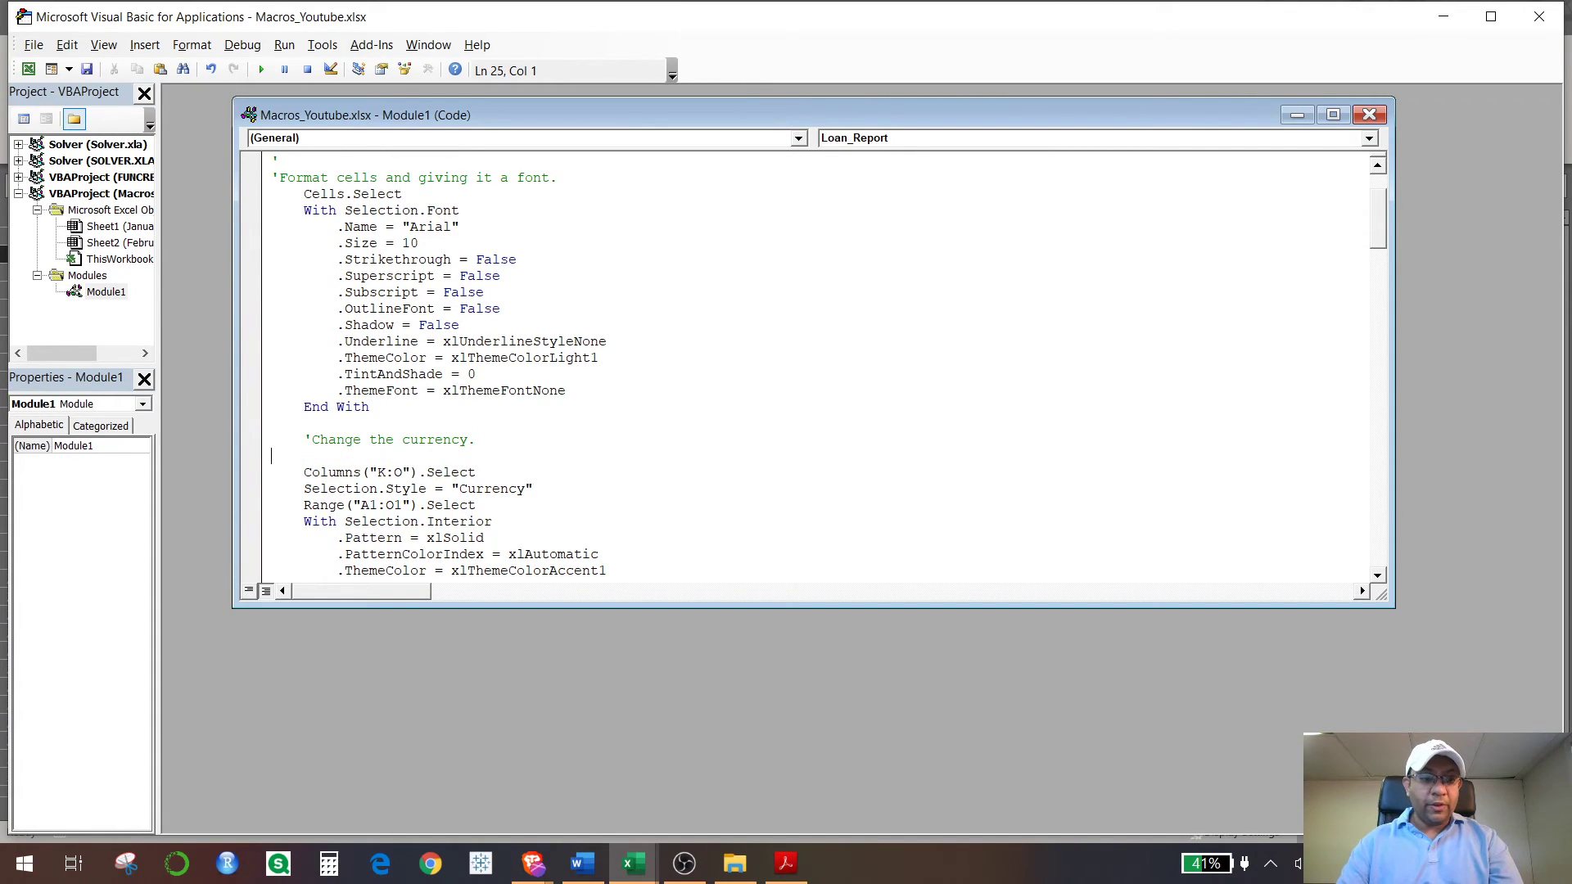
key(BackSpace)
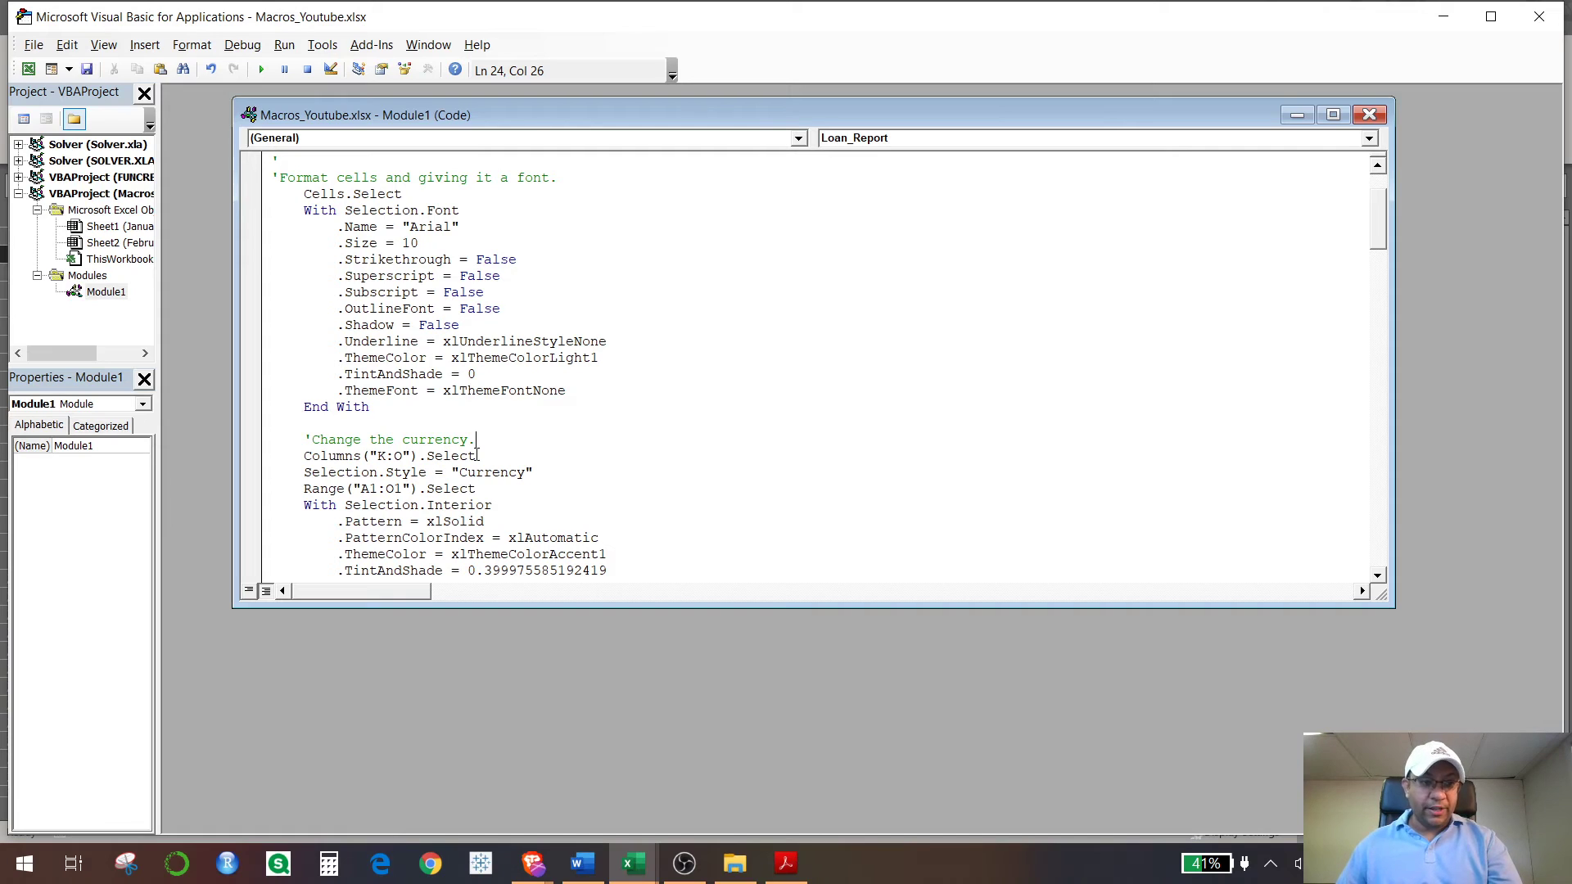
Step: Save Macros_Youtube as an Excel Macro-Enabled Workbook instead of a macro-free one
click(1371, 116)
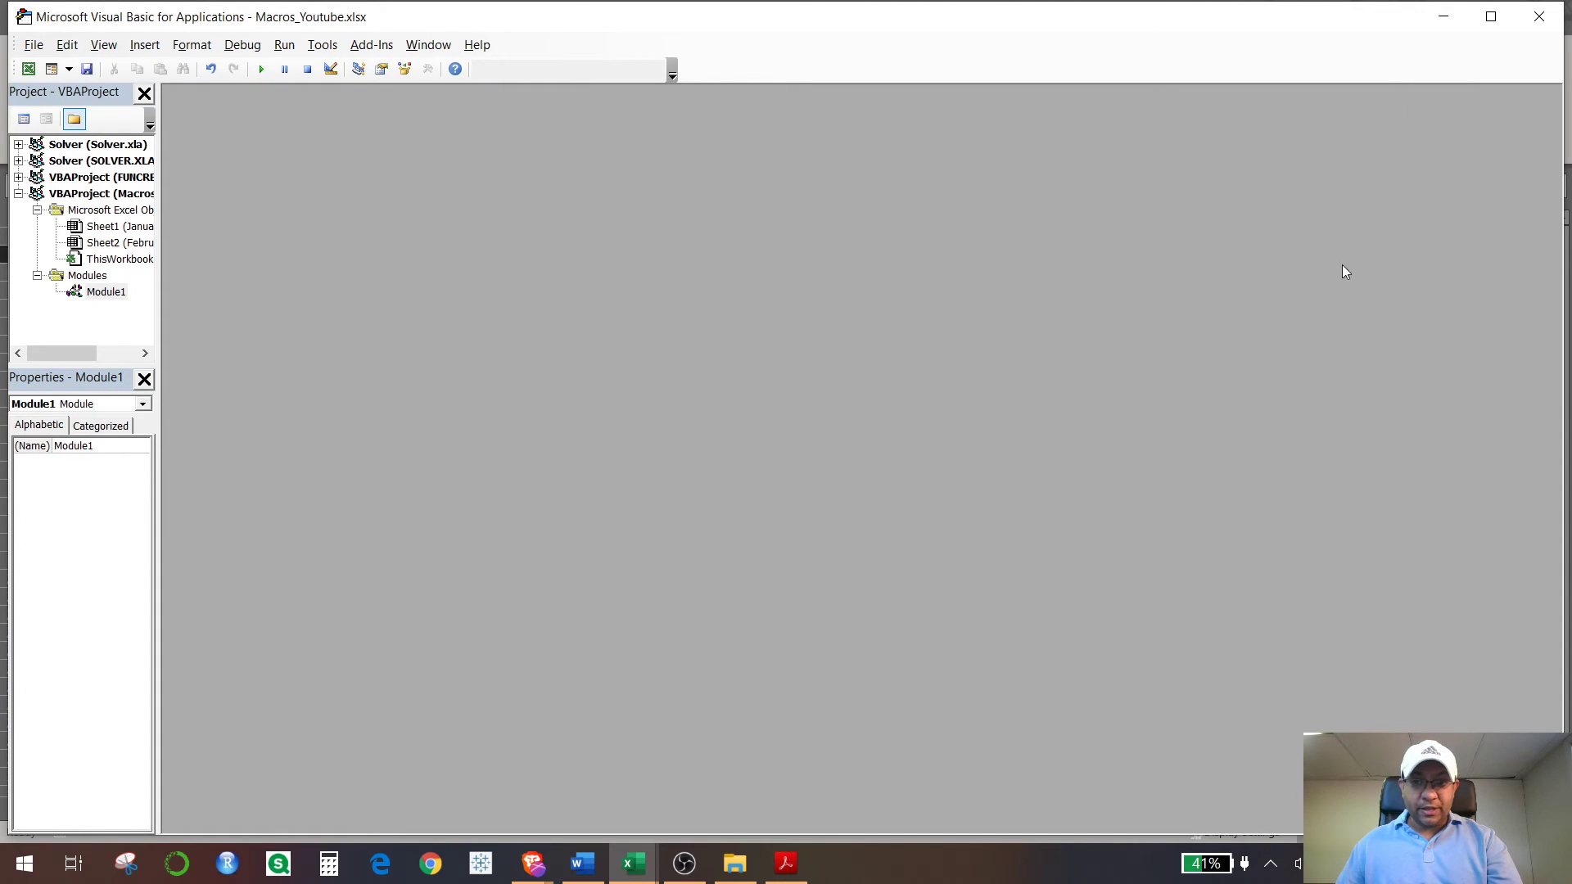
click(31, 46)
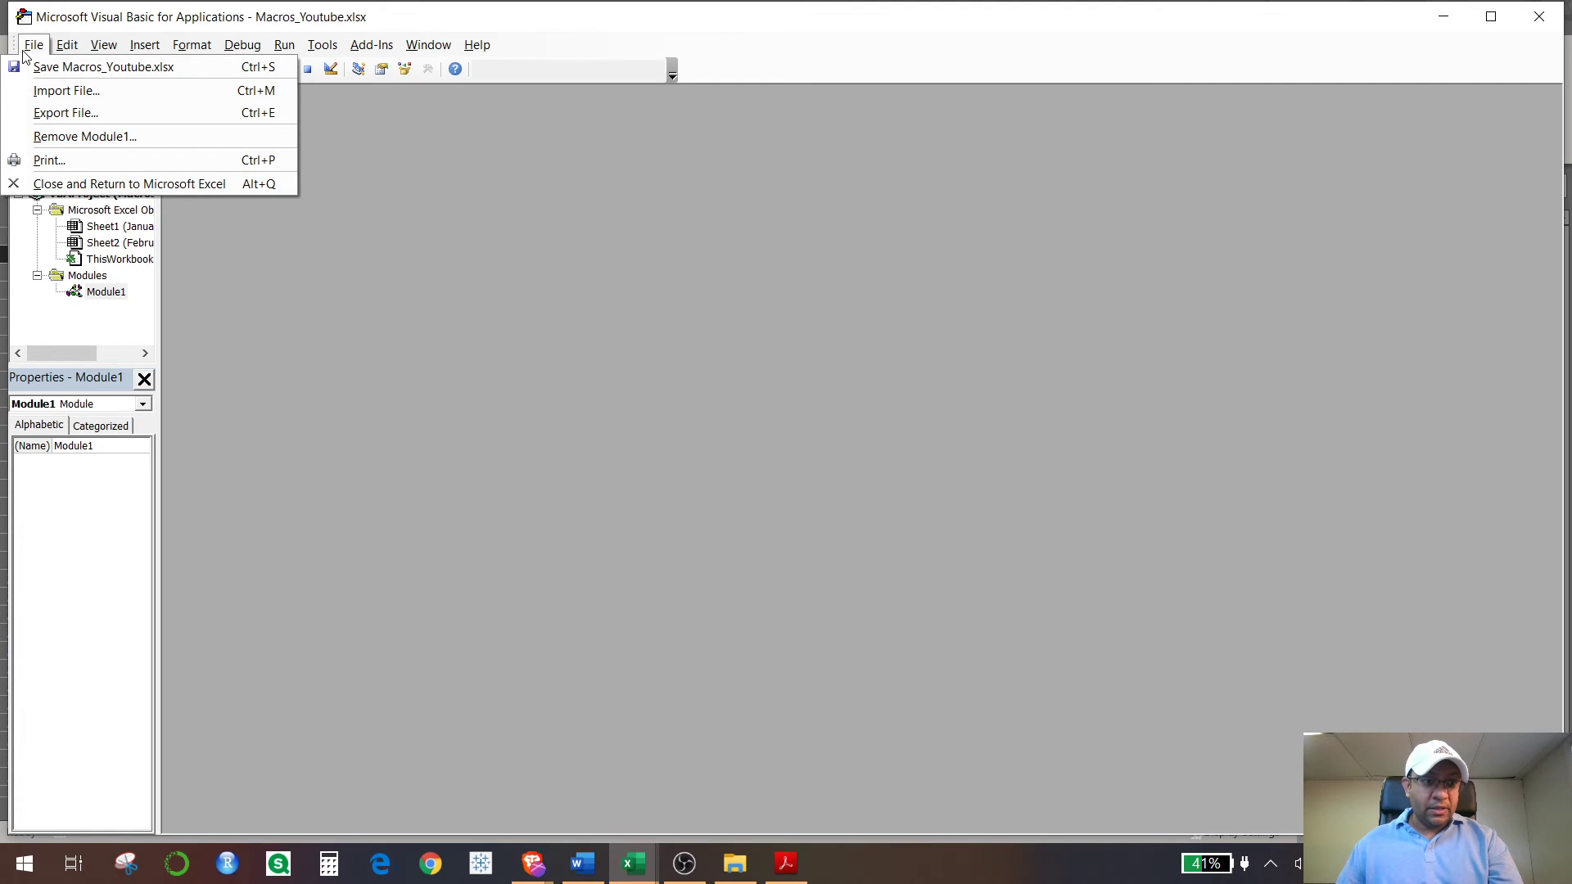
click(66, 67)
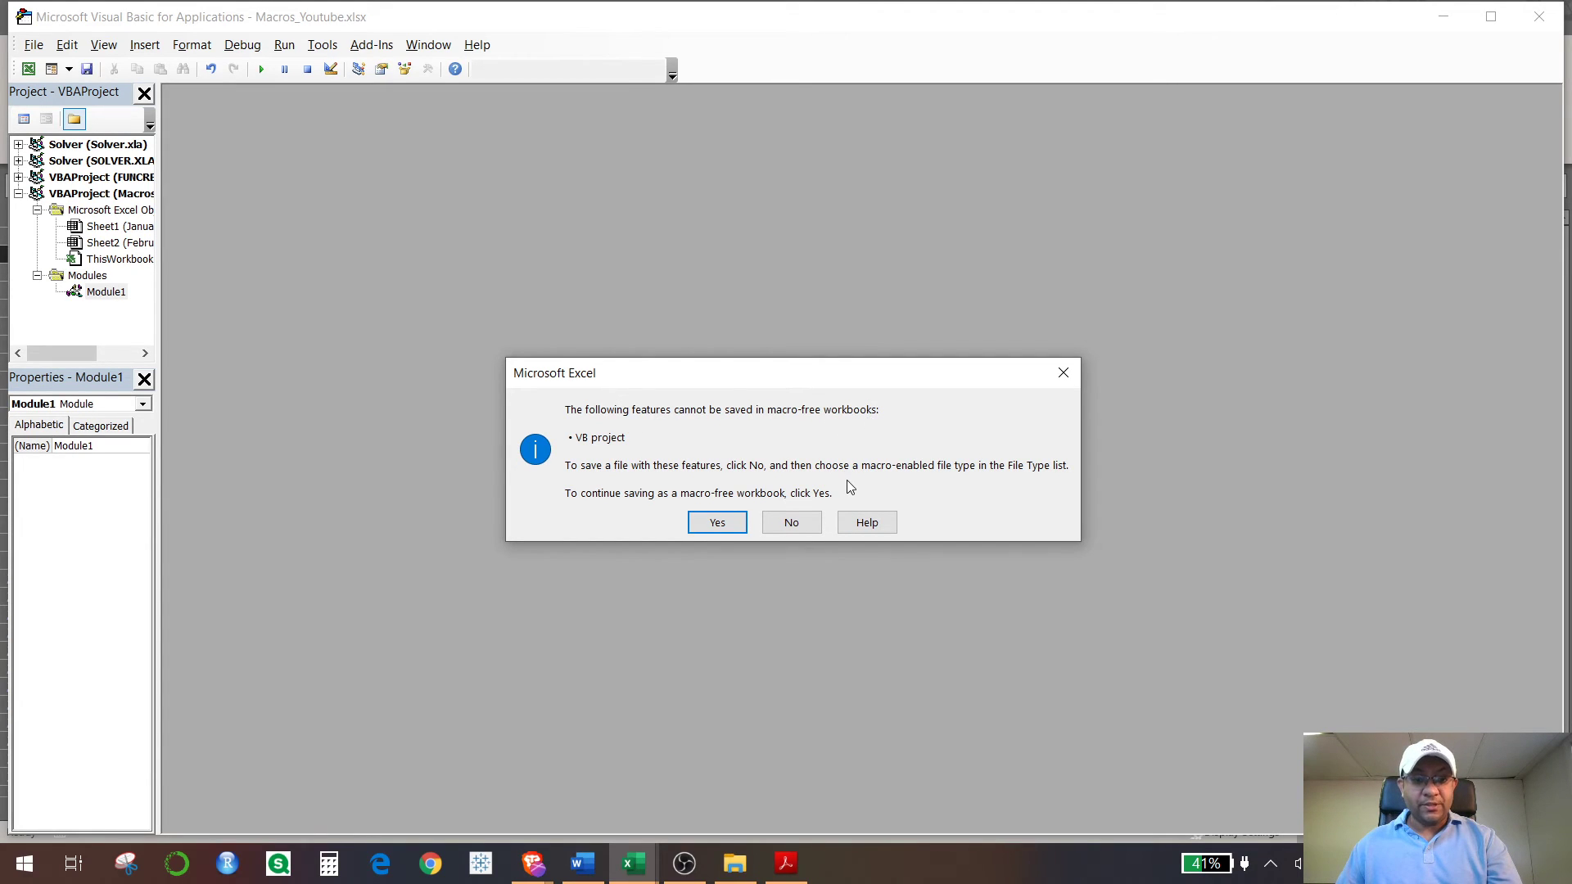
click(791, 522)
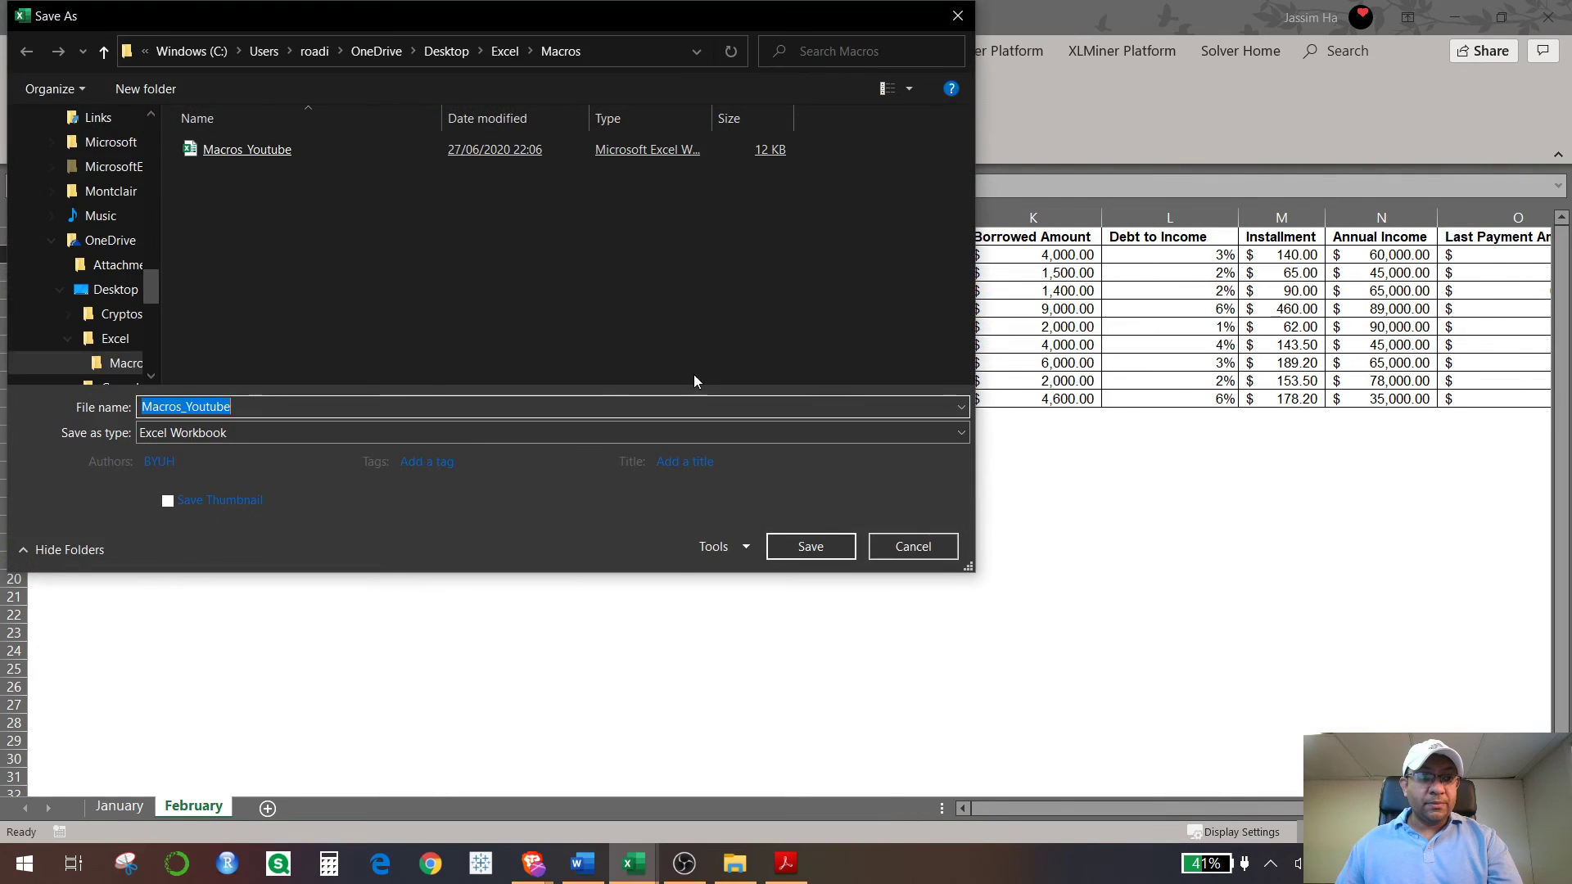
key(Escape)
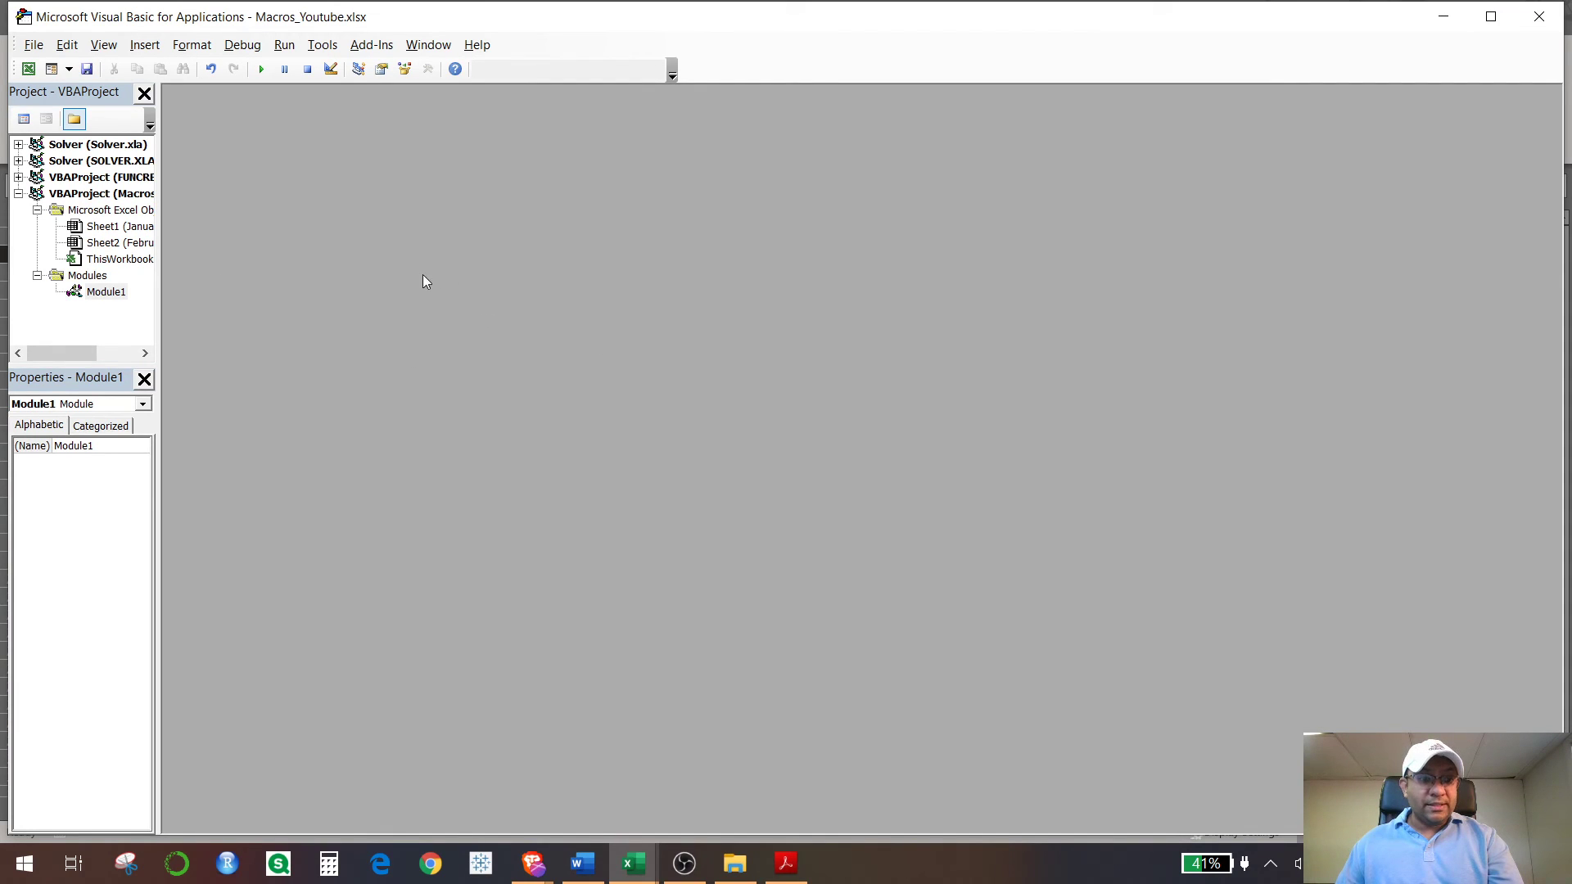
click(1444, 16)
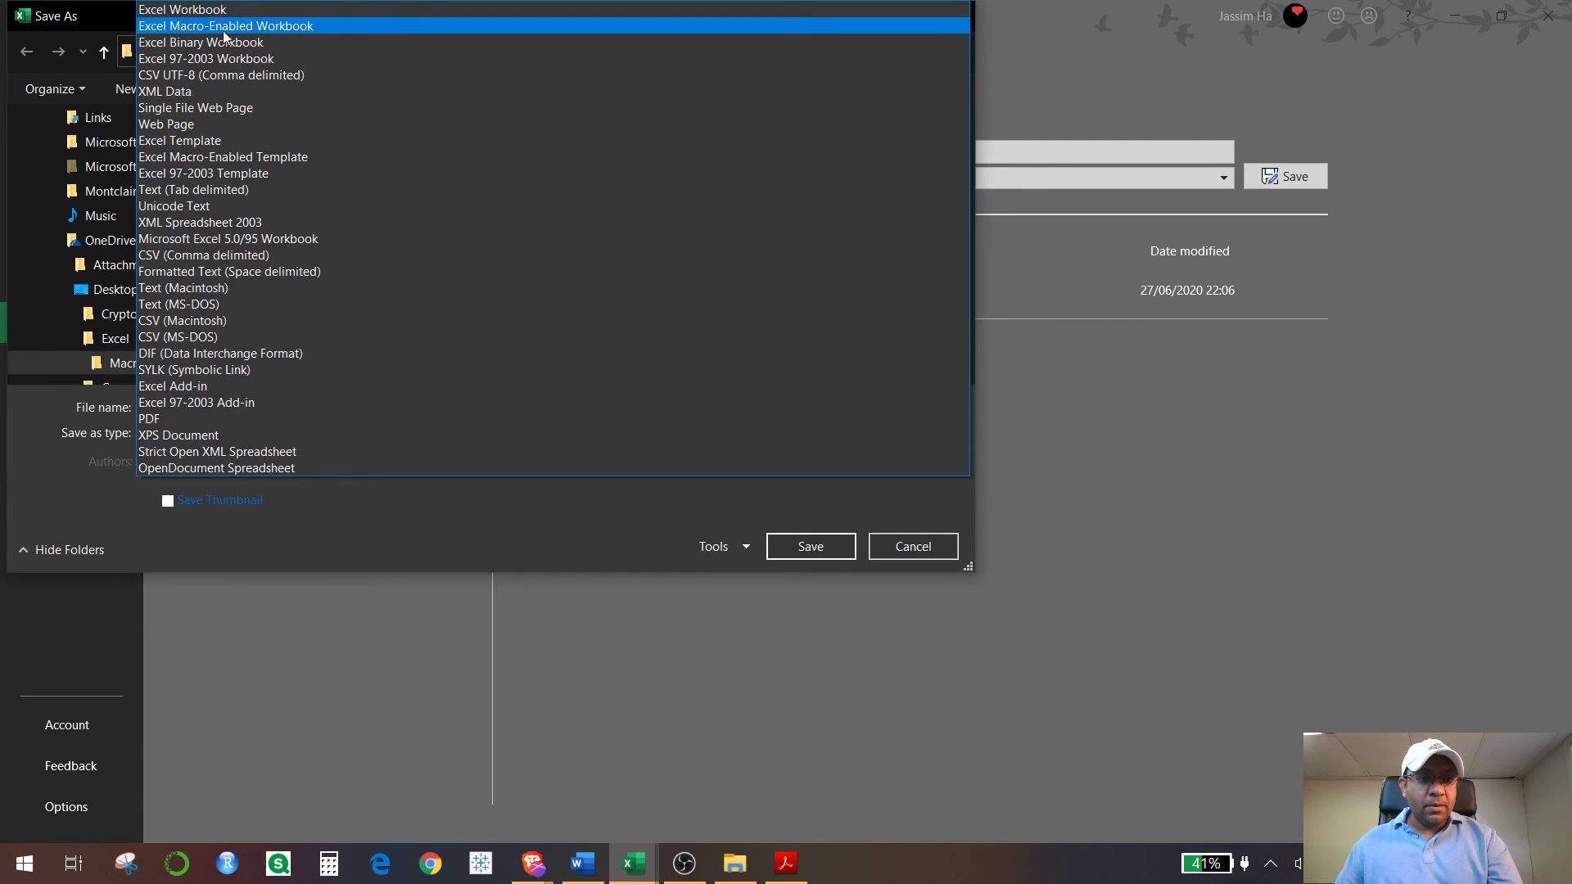
click(277, 31)
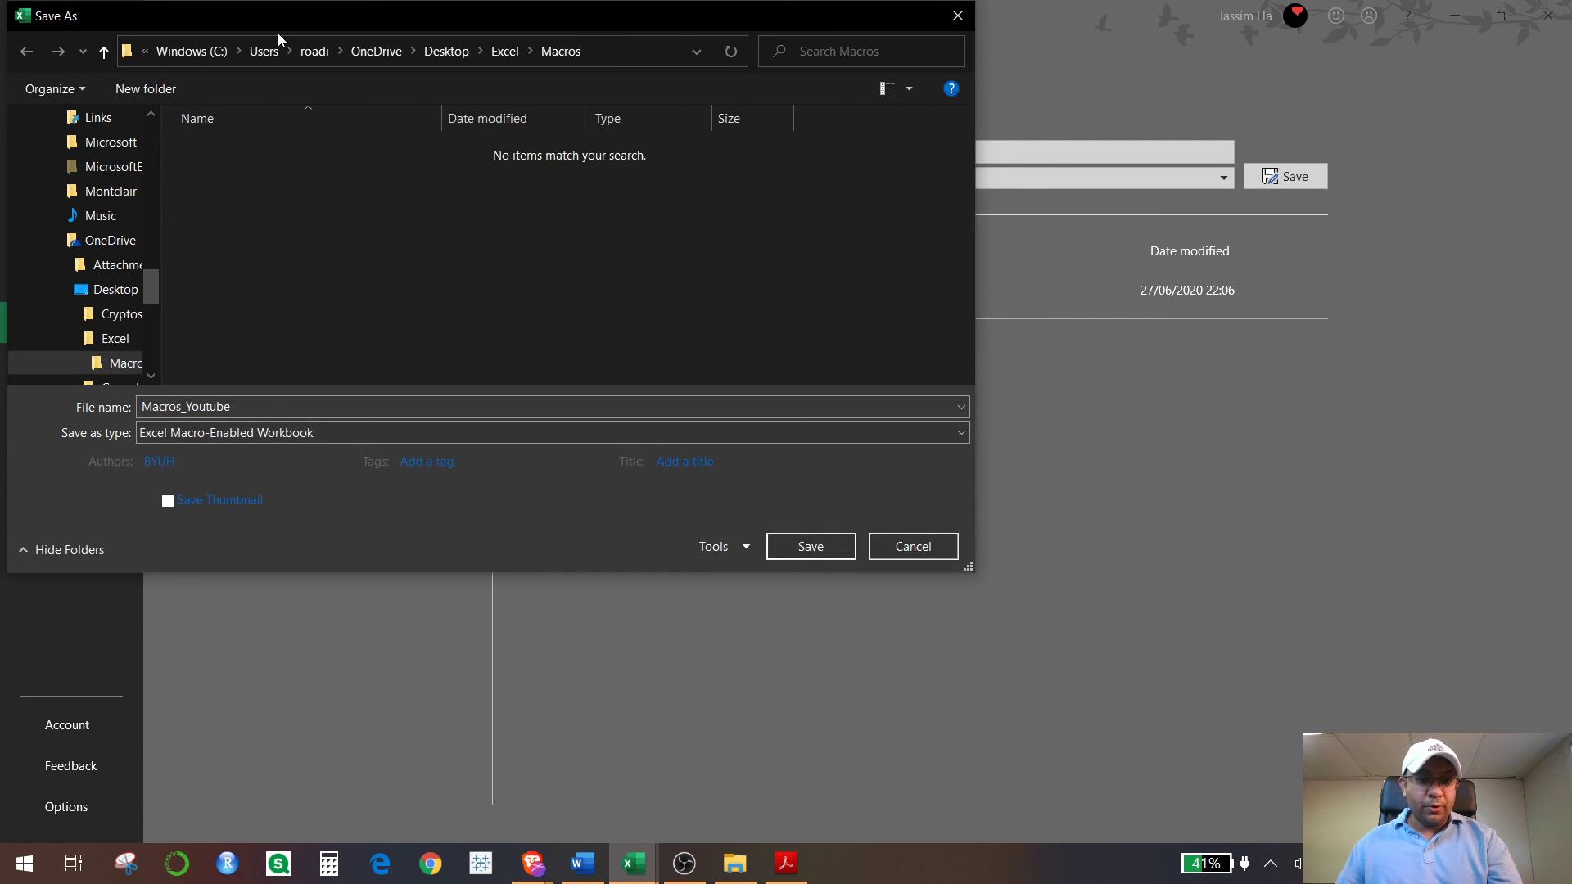
click(802, 544)
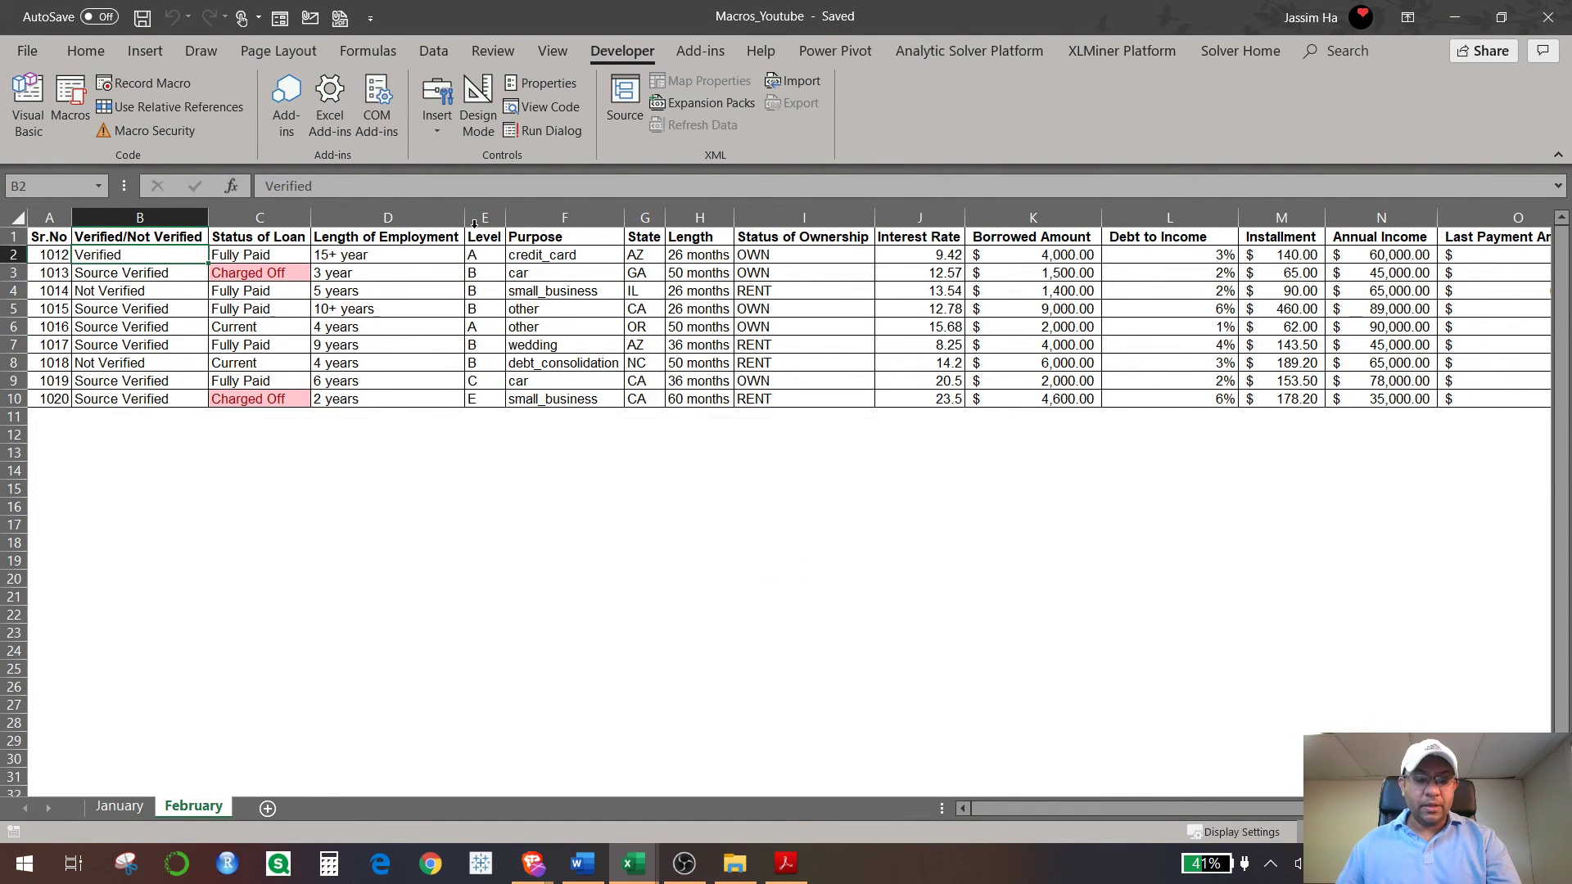